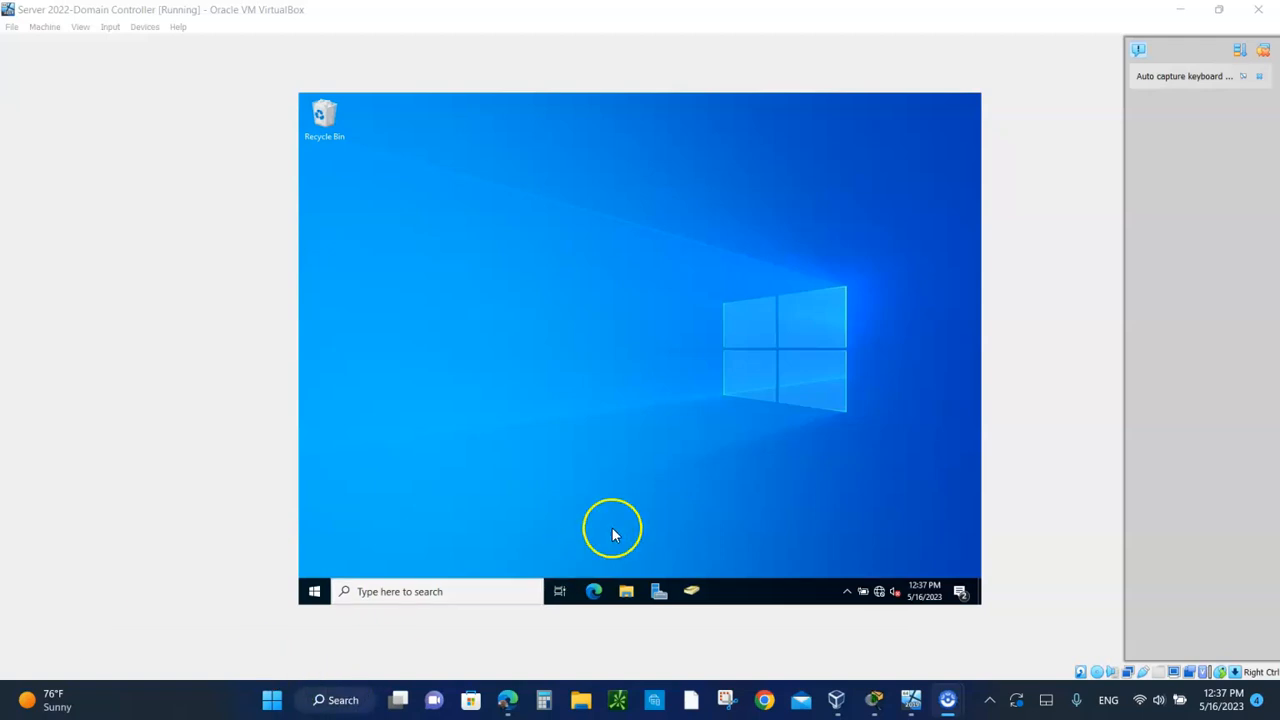
Start Server Manager and create a folder named DEMO on Local Disk (C:), closing File Explorer when done.
left_click(659, 592)
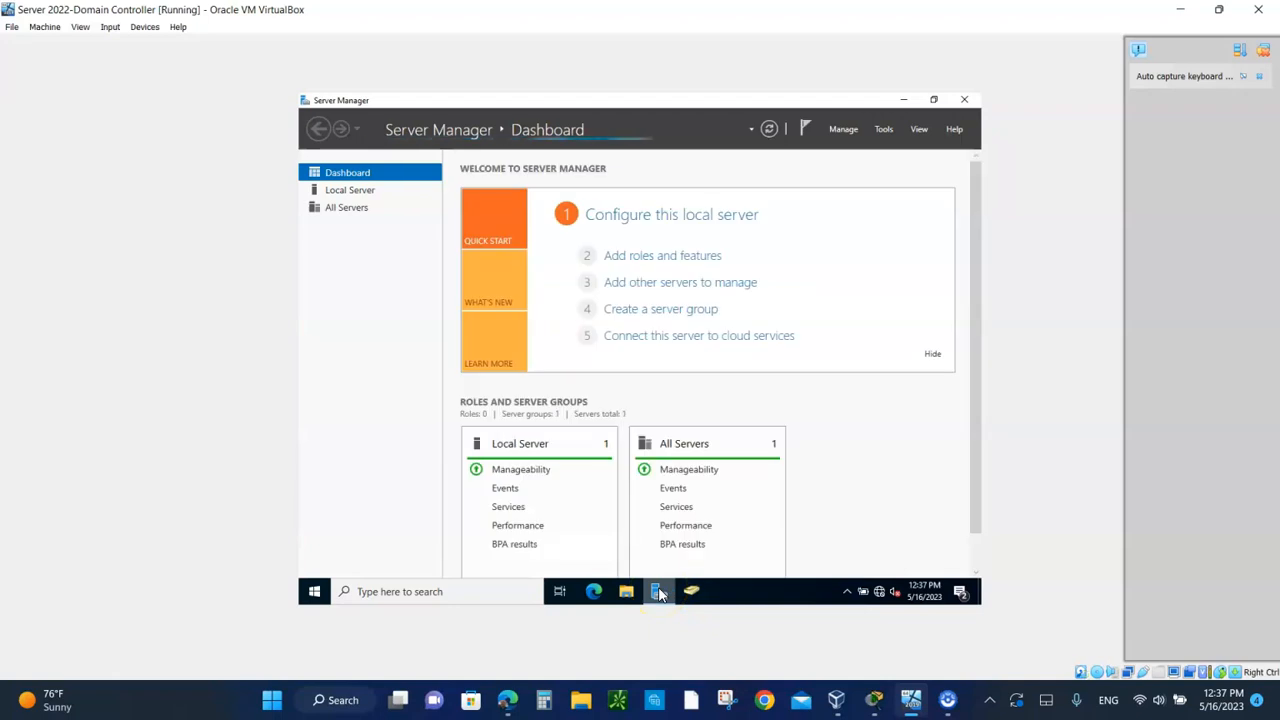
left_click(622, 596)
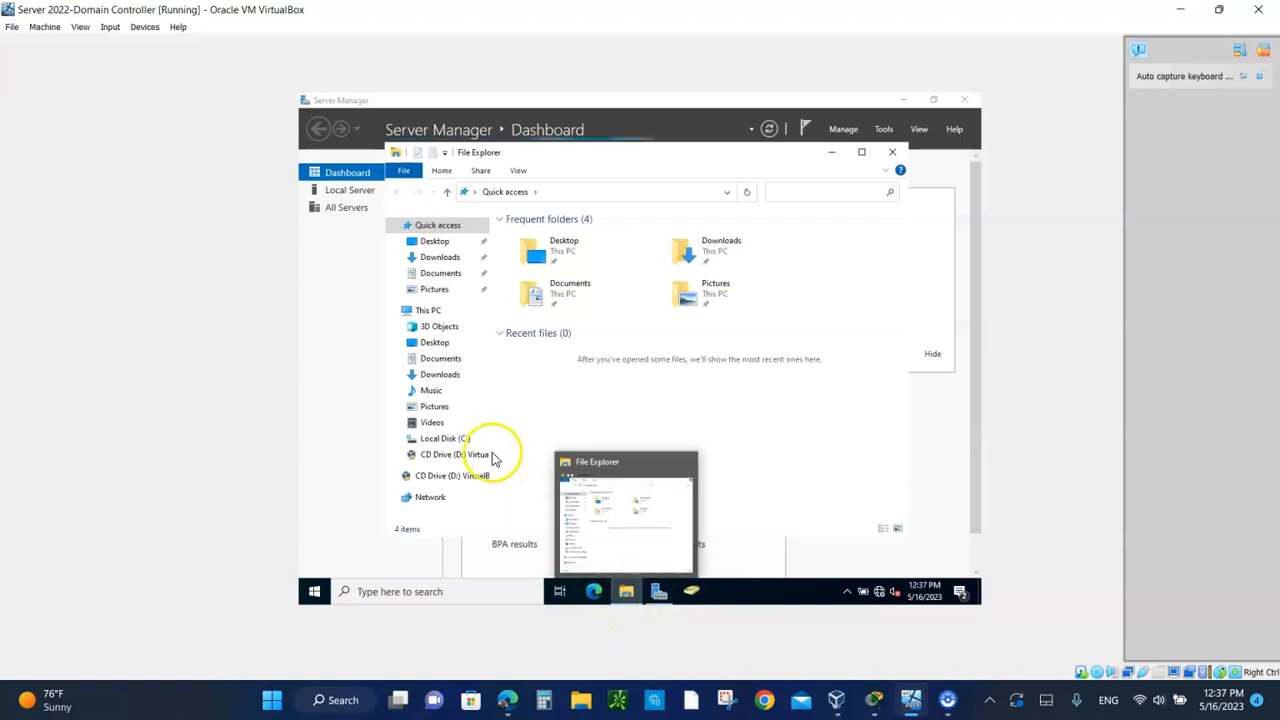
left_click(446, 440)
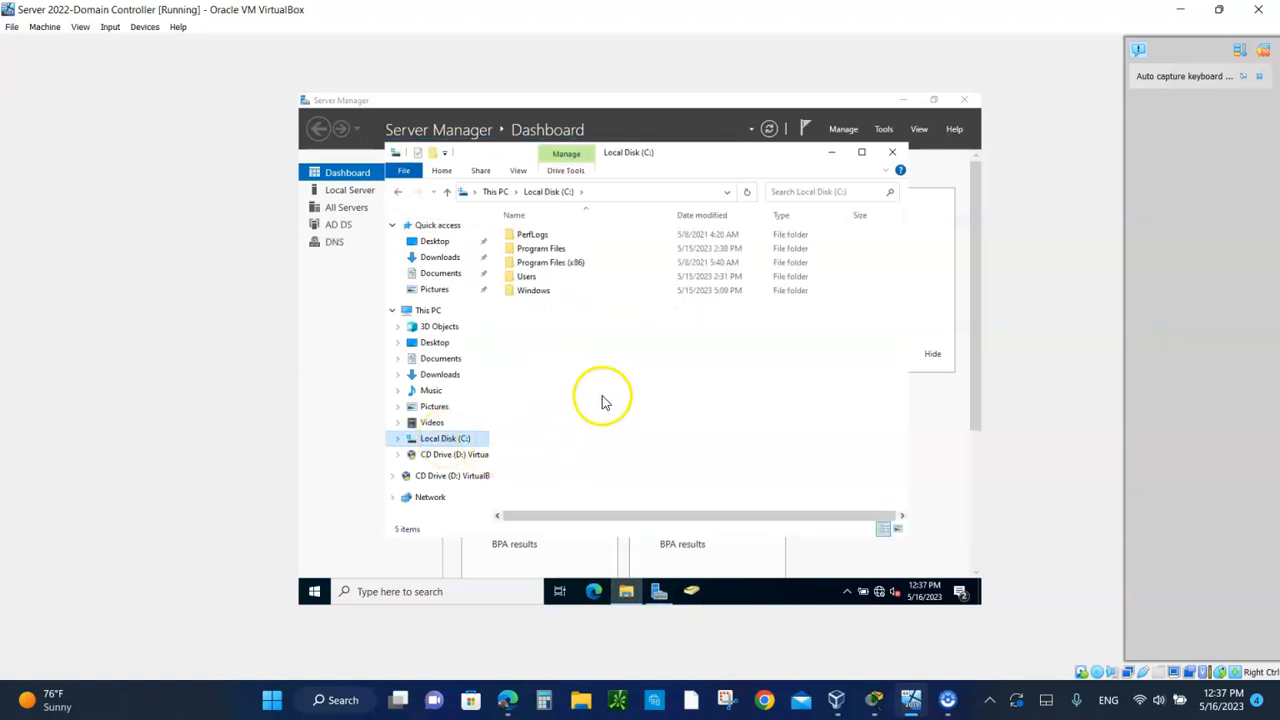
right_click(584, 368)
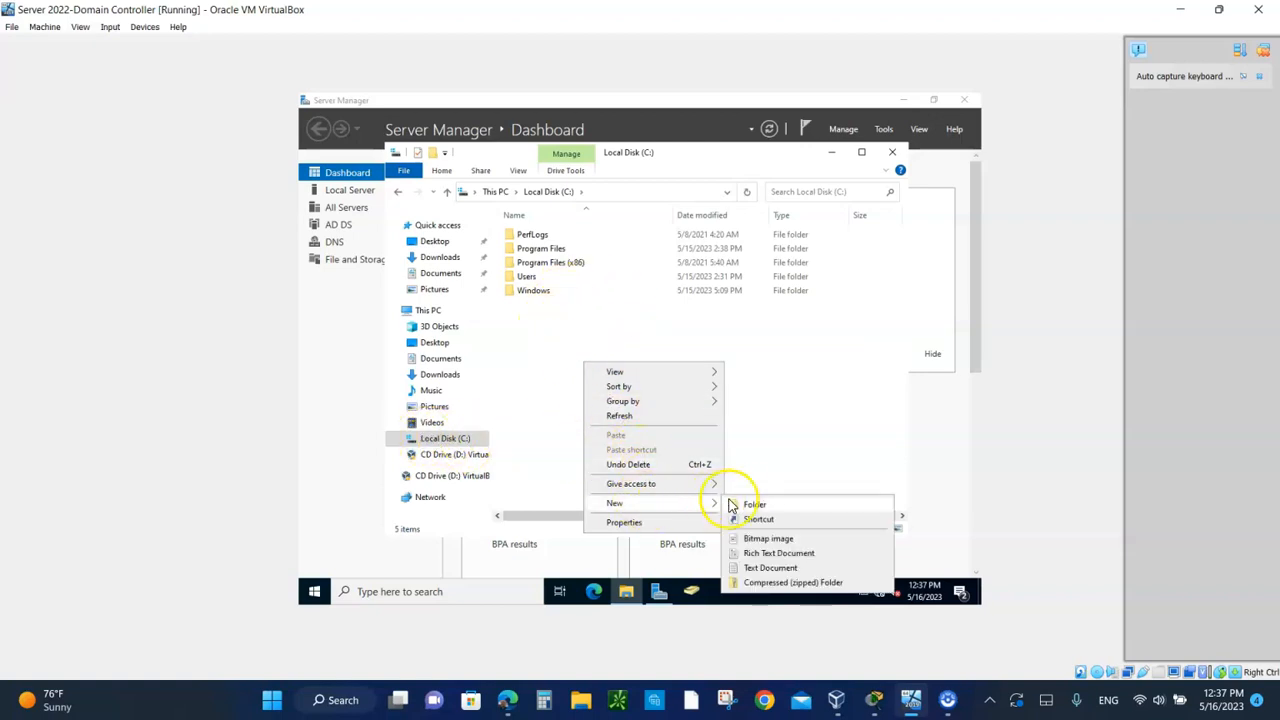
left_click(752, 505)
type("DEMO")
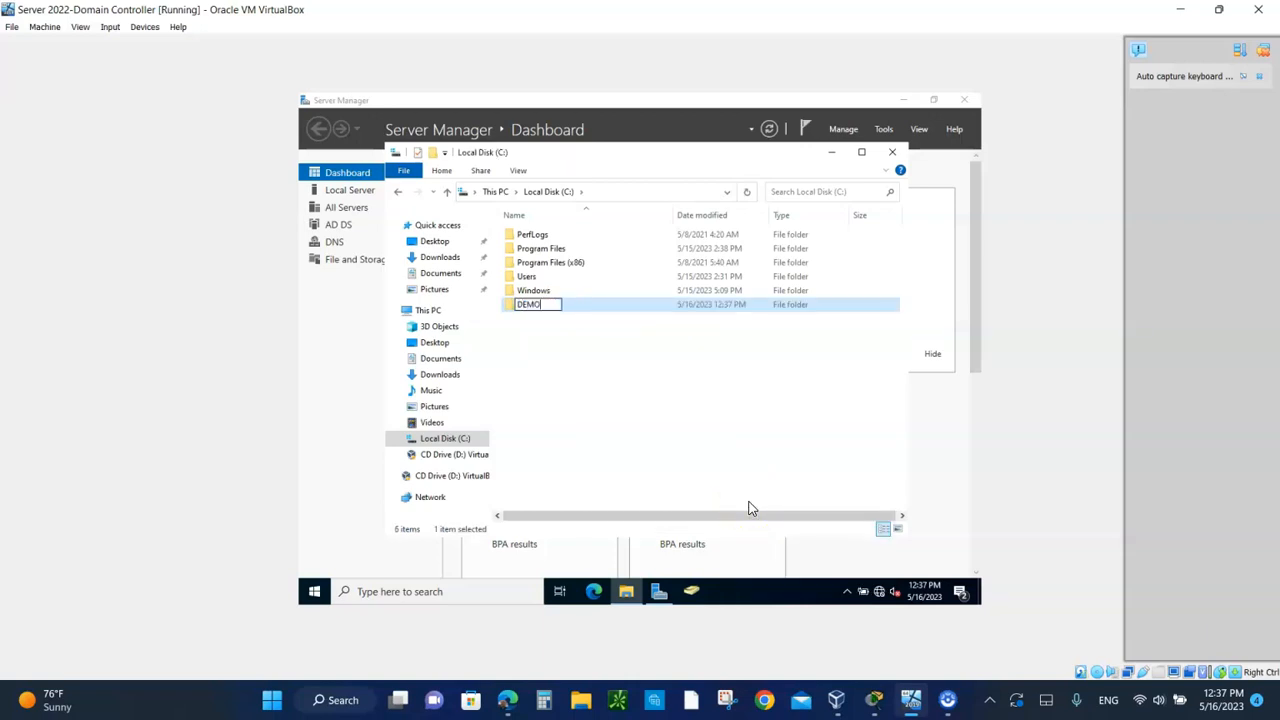
left_click(658, 451)
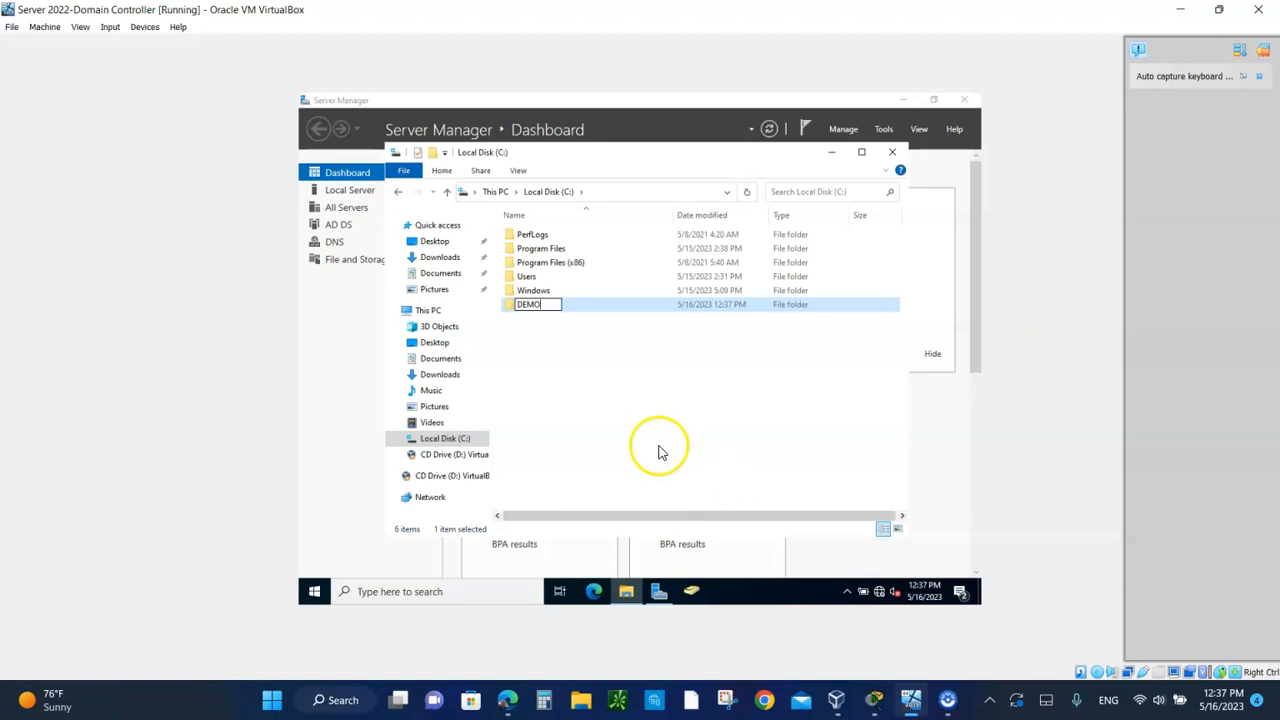
left_click(892, 152)
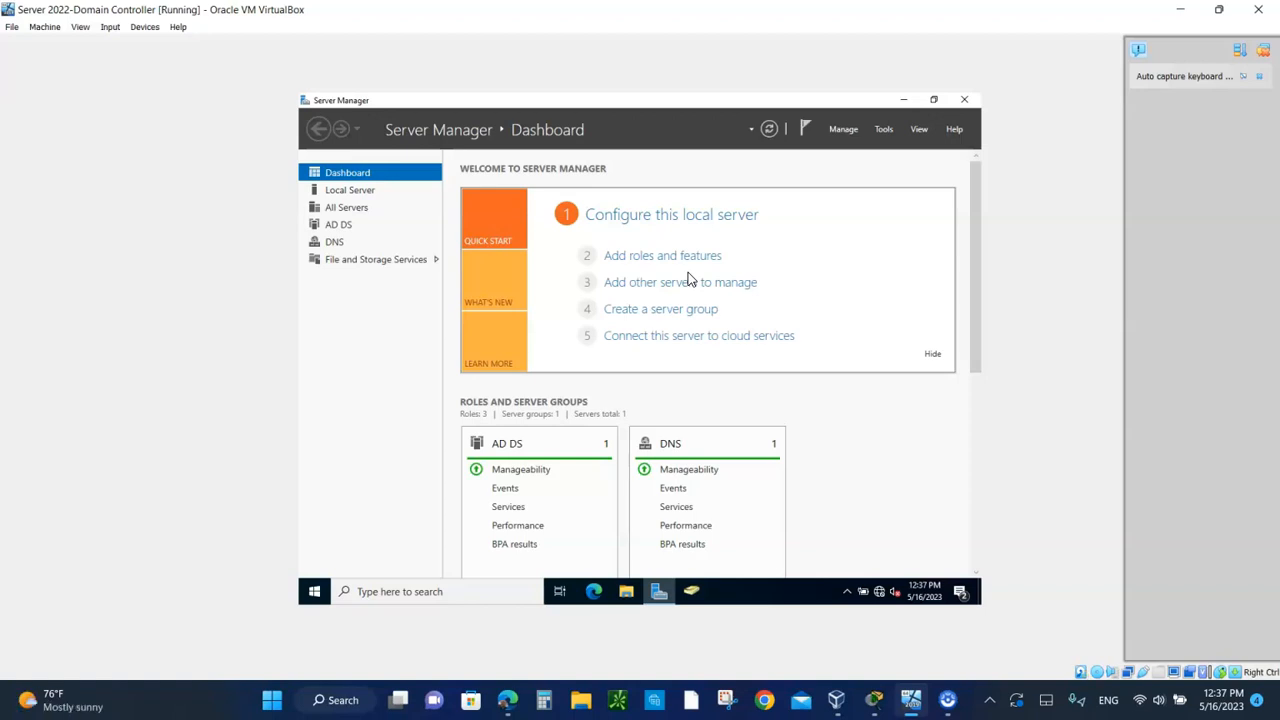
Start a new share from the Shares section of File and Storage Services, using the SMB Share - Quick profile.
left_click(366, 262)
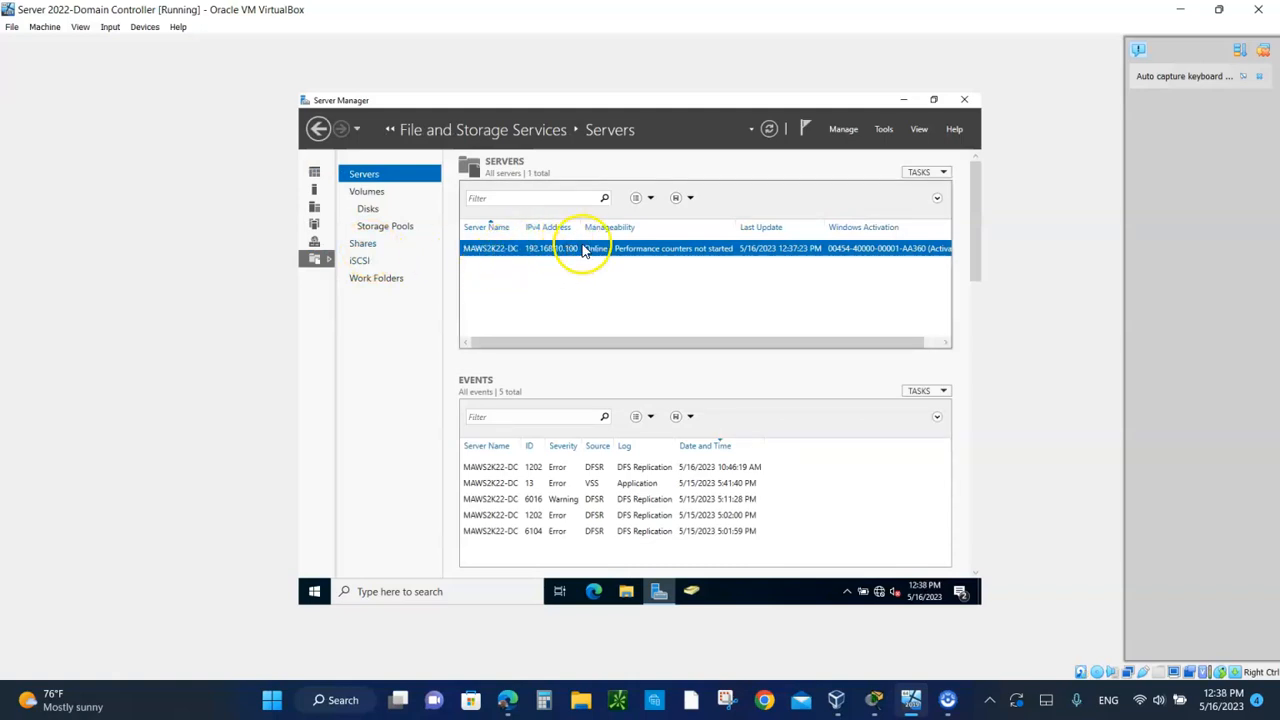
left_click(360, 245)
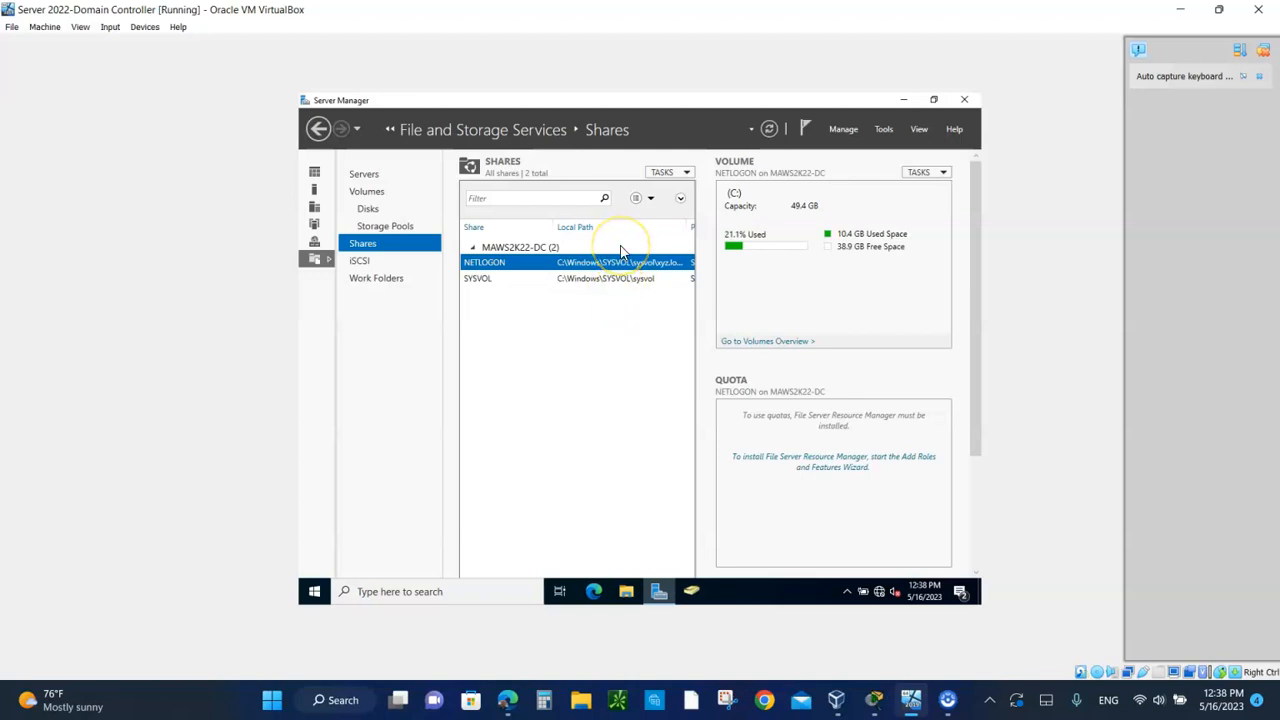
left_click(670, 177)
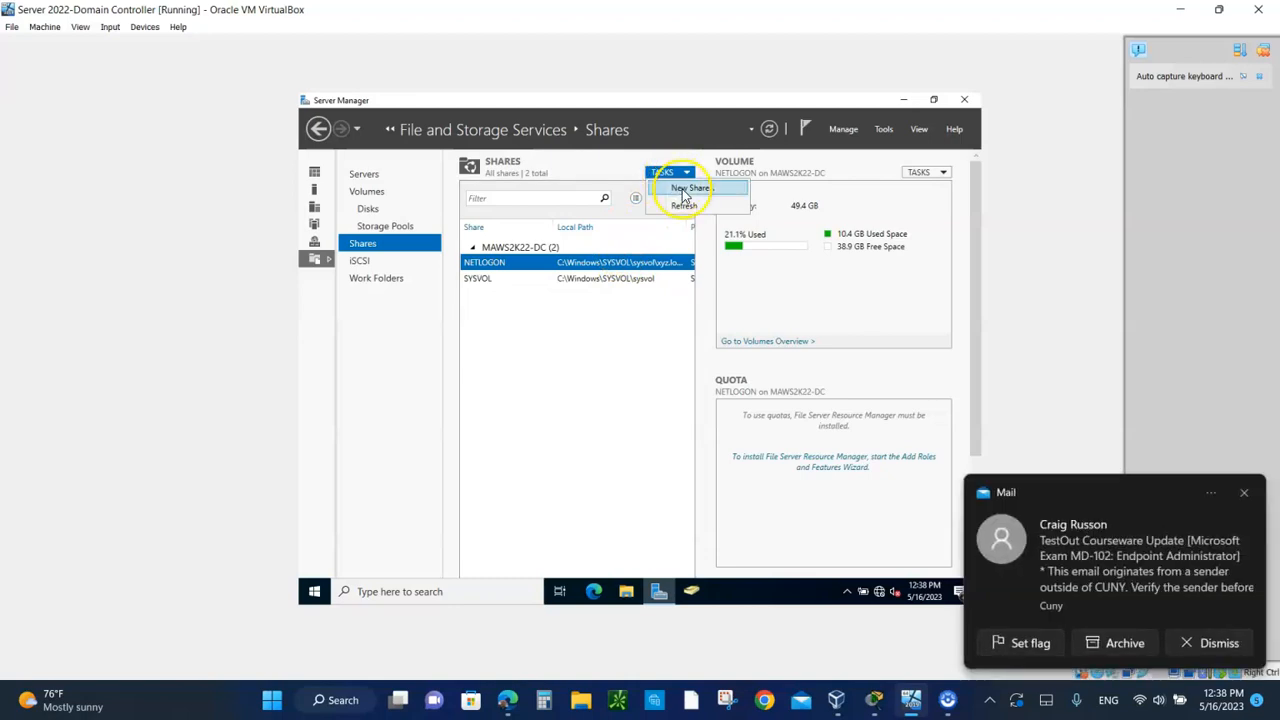
left_click(684, 191)
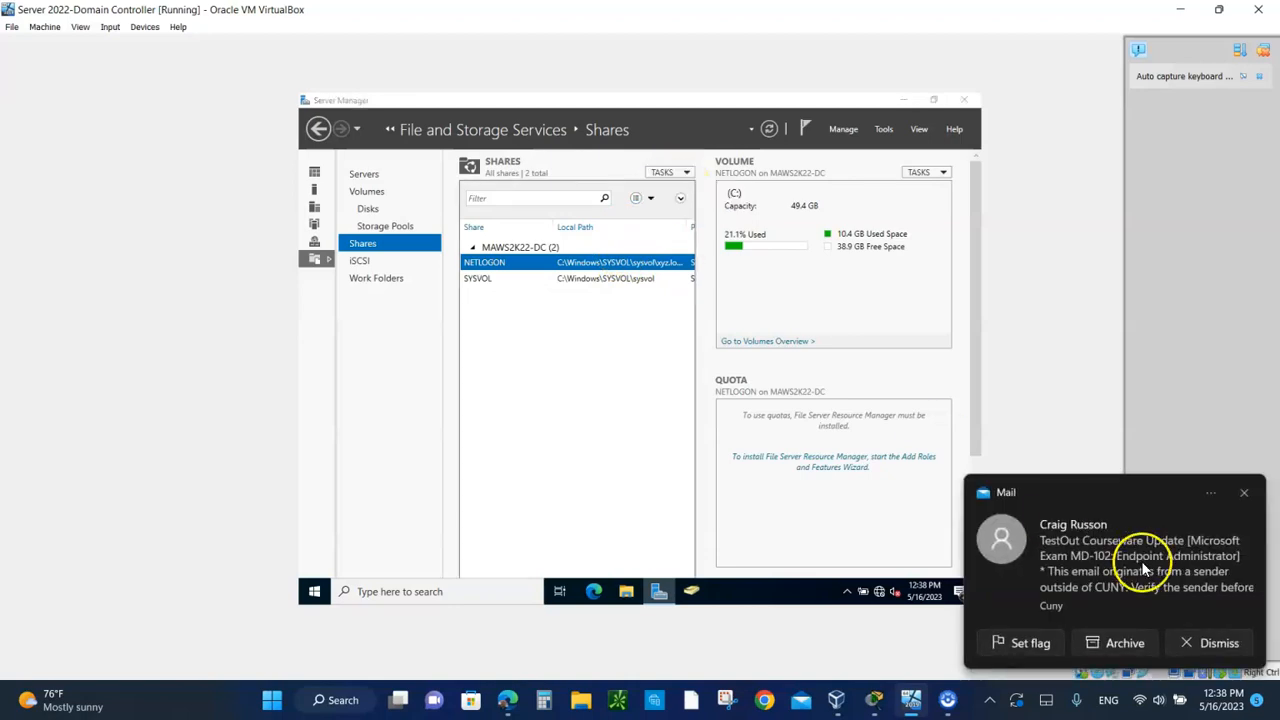
left_click(1216, 648)
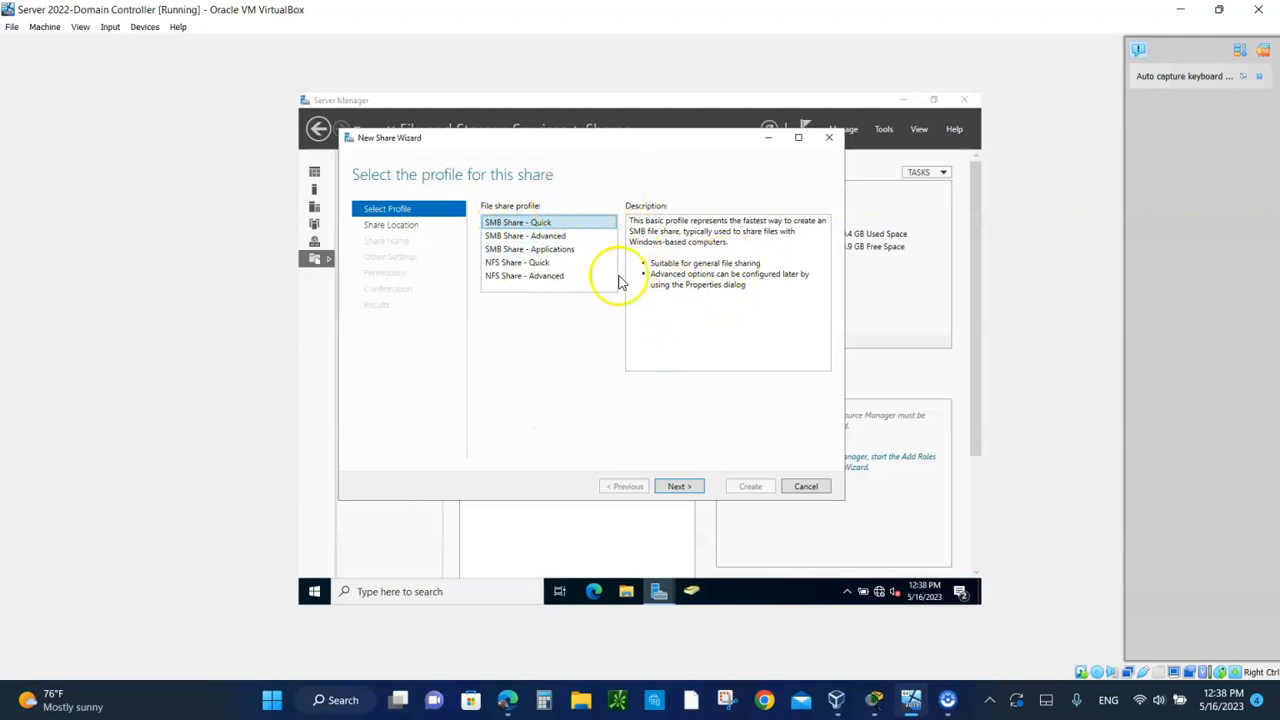
left_click(678, 489)
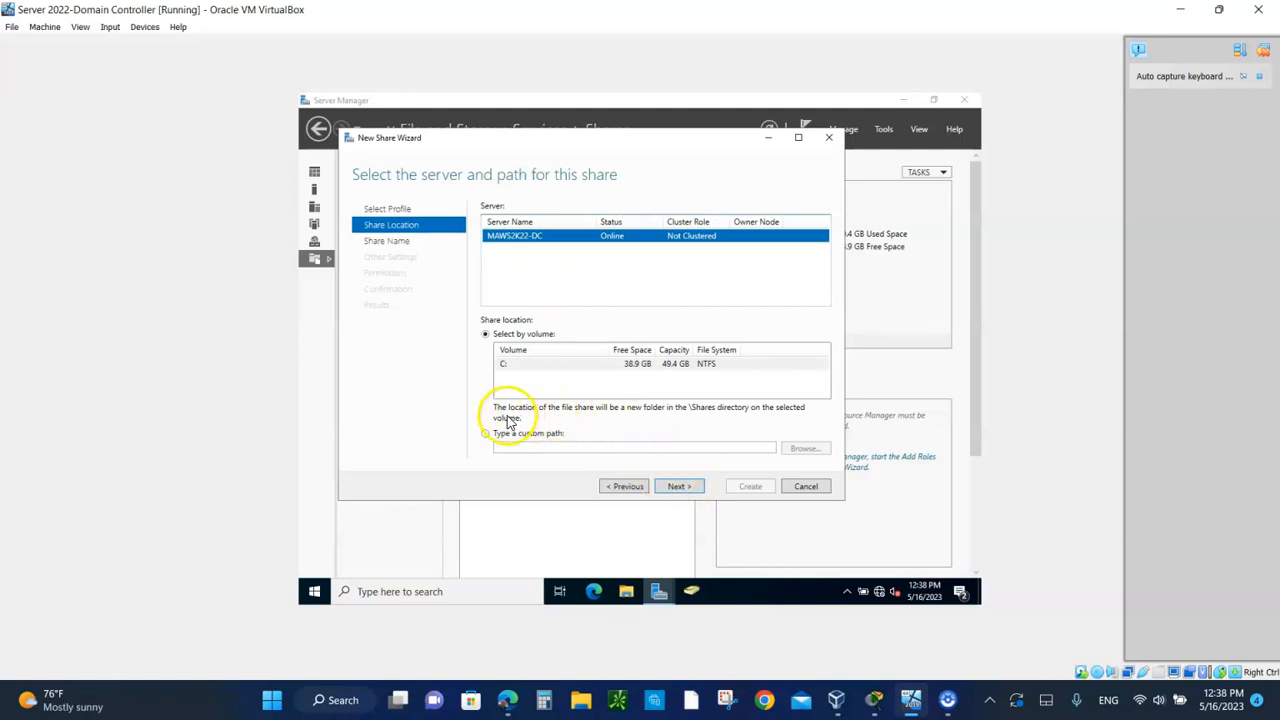
Set the share location to the custom path C:\demo by browsing to the demo folder.
left_click(490, 440)
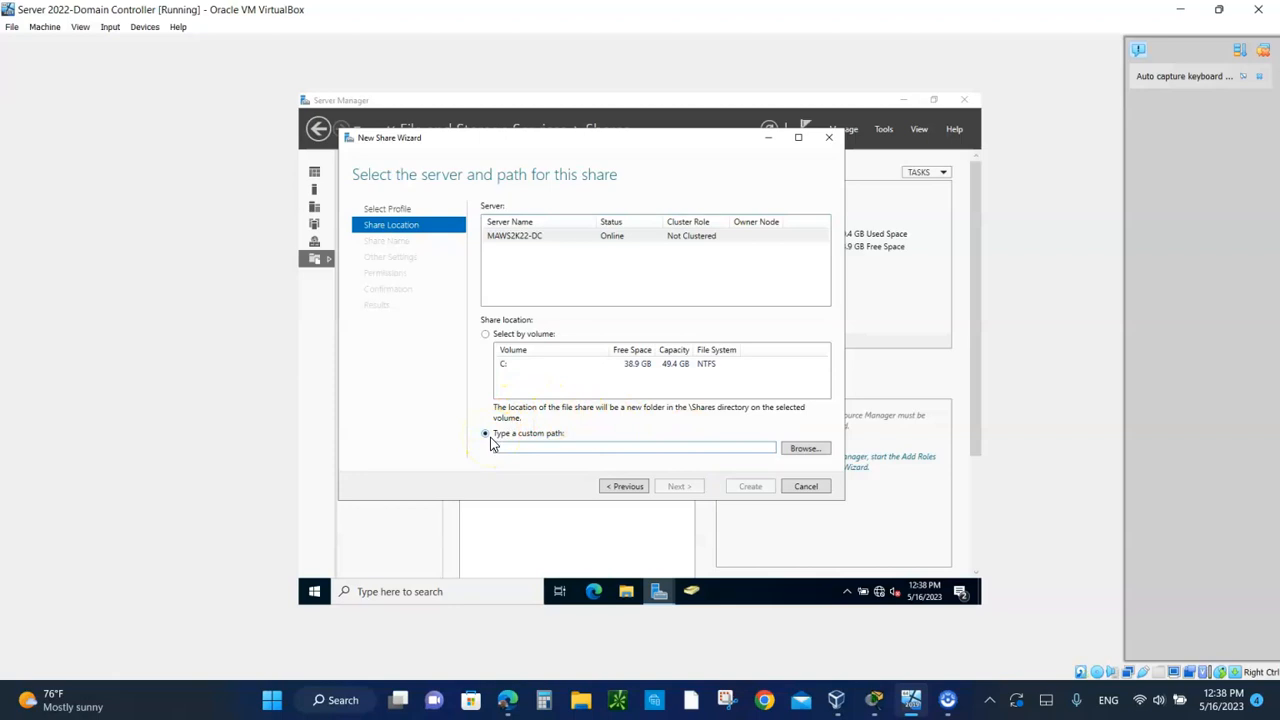
left_click(806, 449)
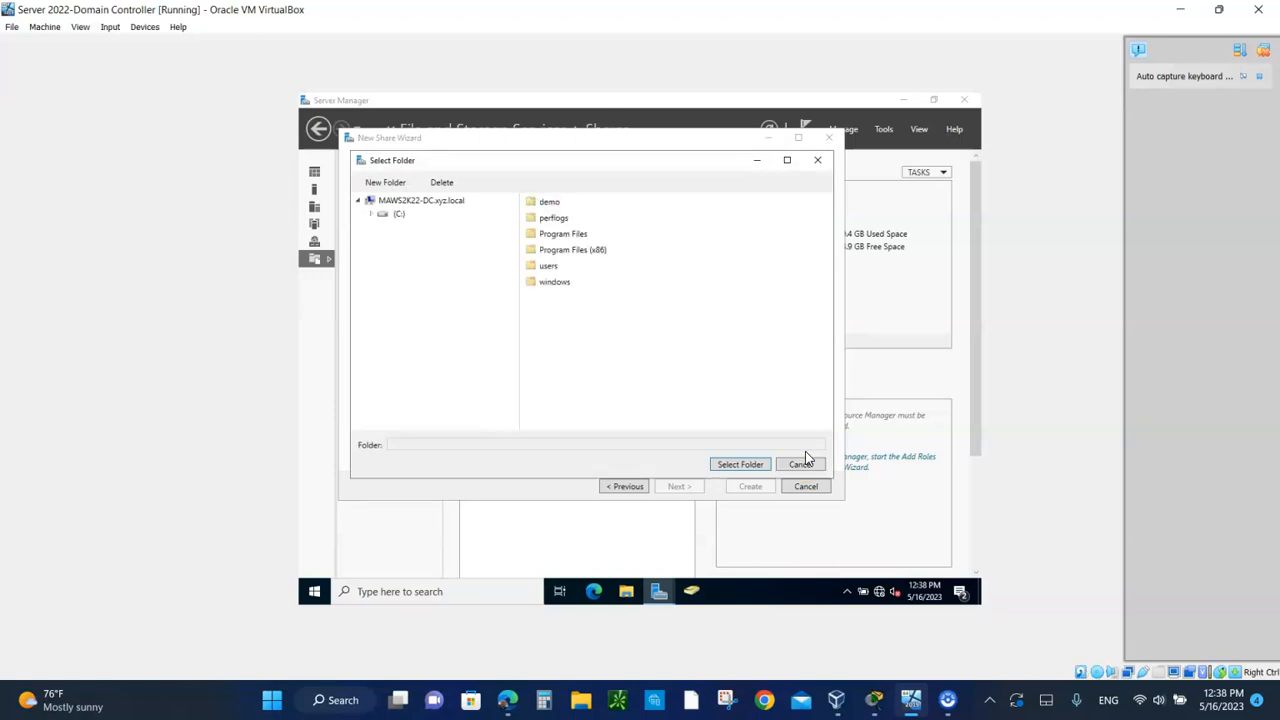
left_click(553, 205)
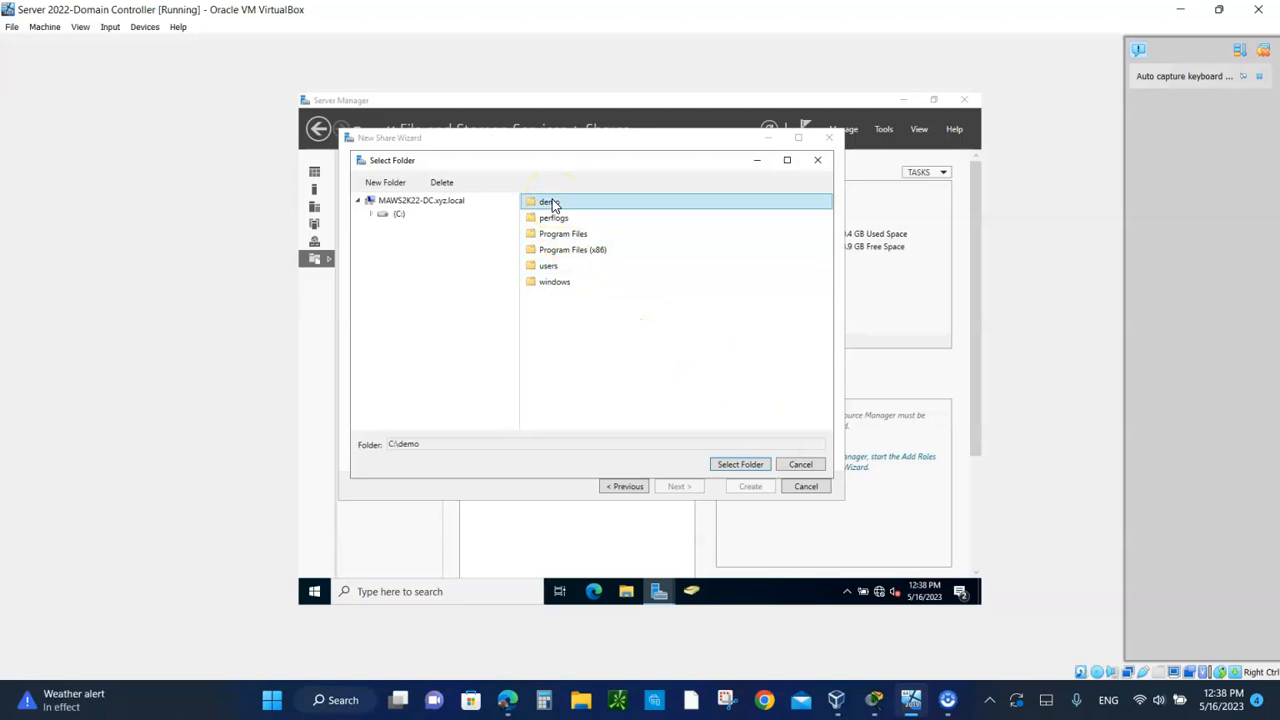
left_click(738, 468)
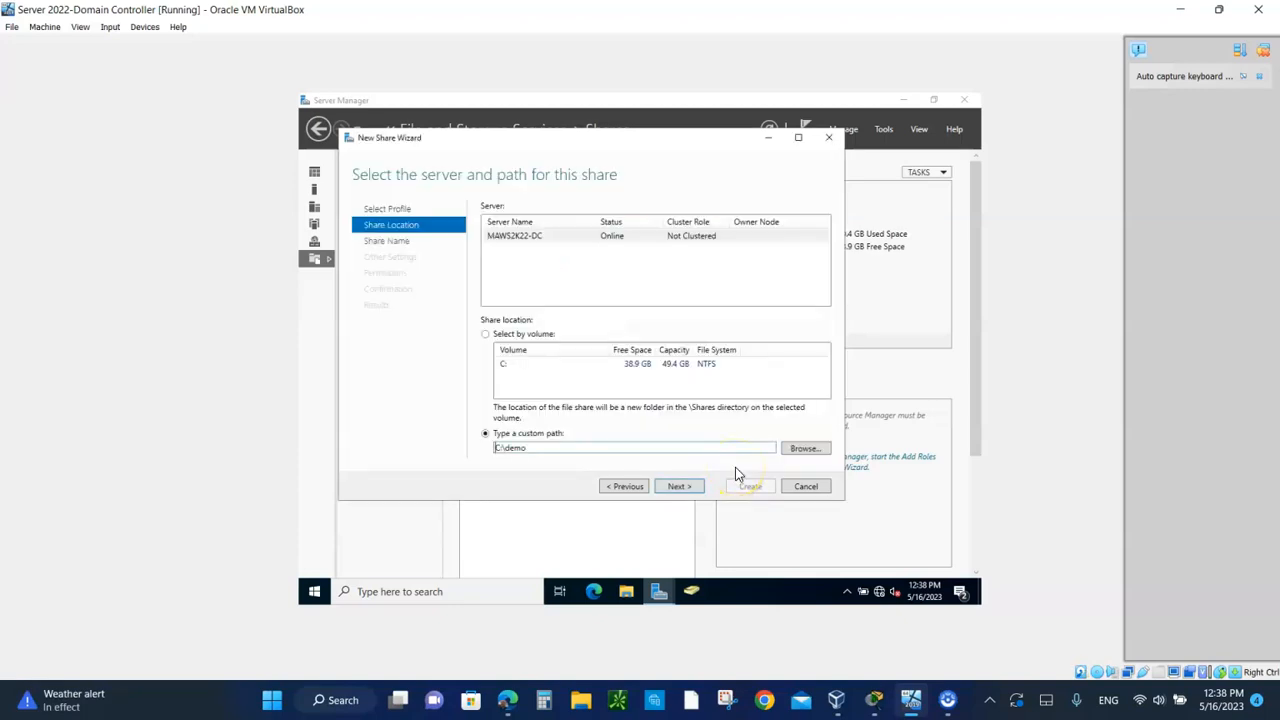
left_click(679, 486)
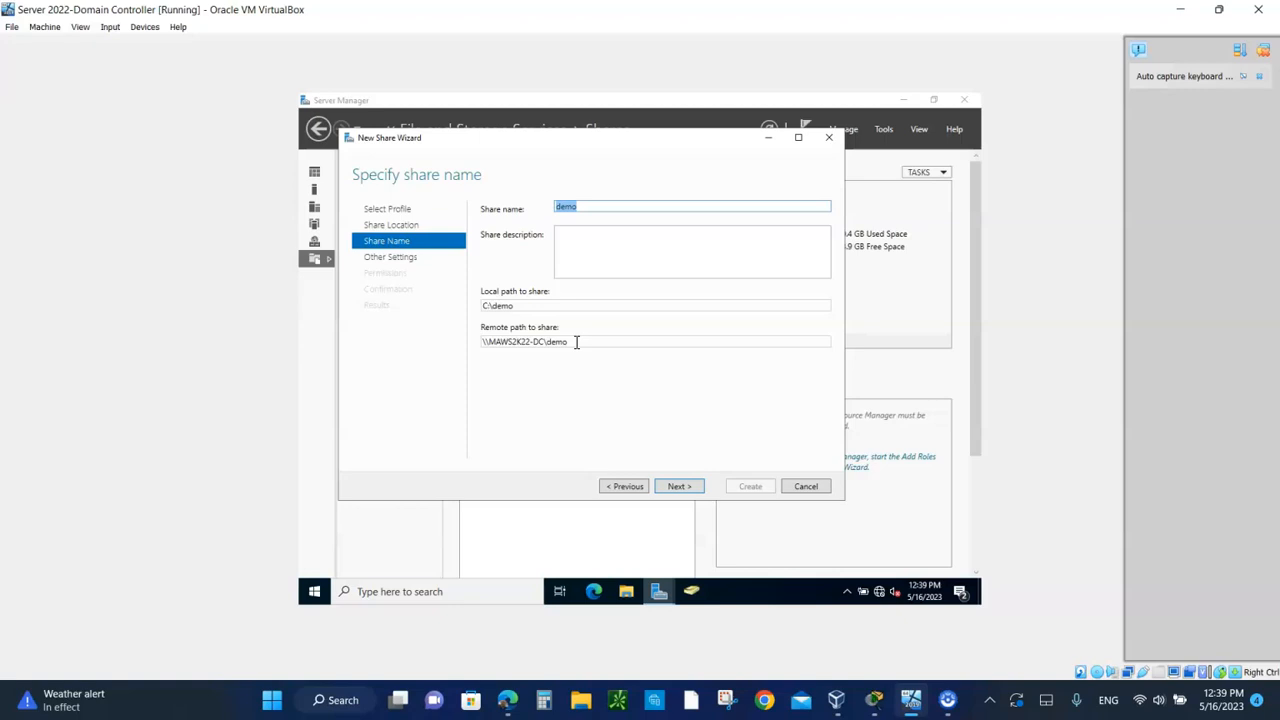
Keep the share name demo with access-based enumeration enabled, and open the folder's permissions for customization.
left_click(679, 487)
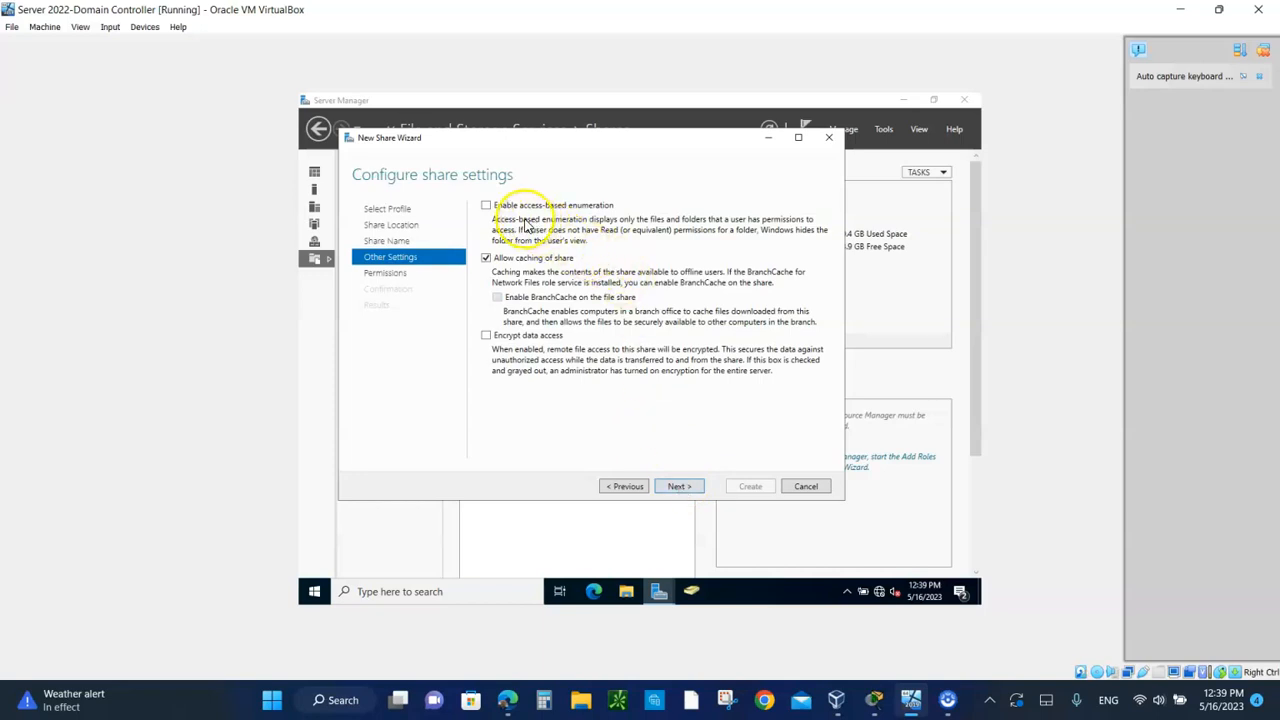
left_click(487, 206)
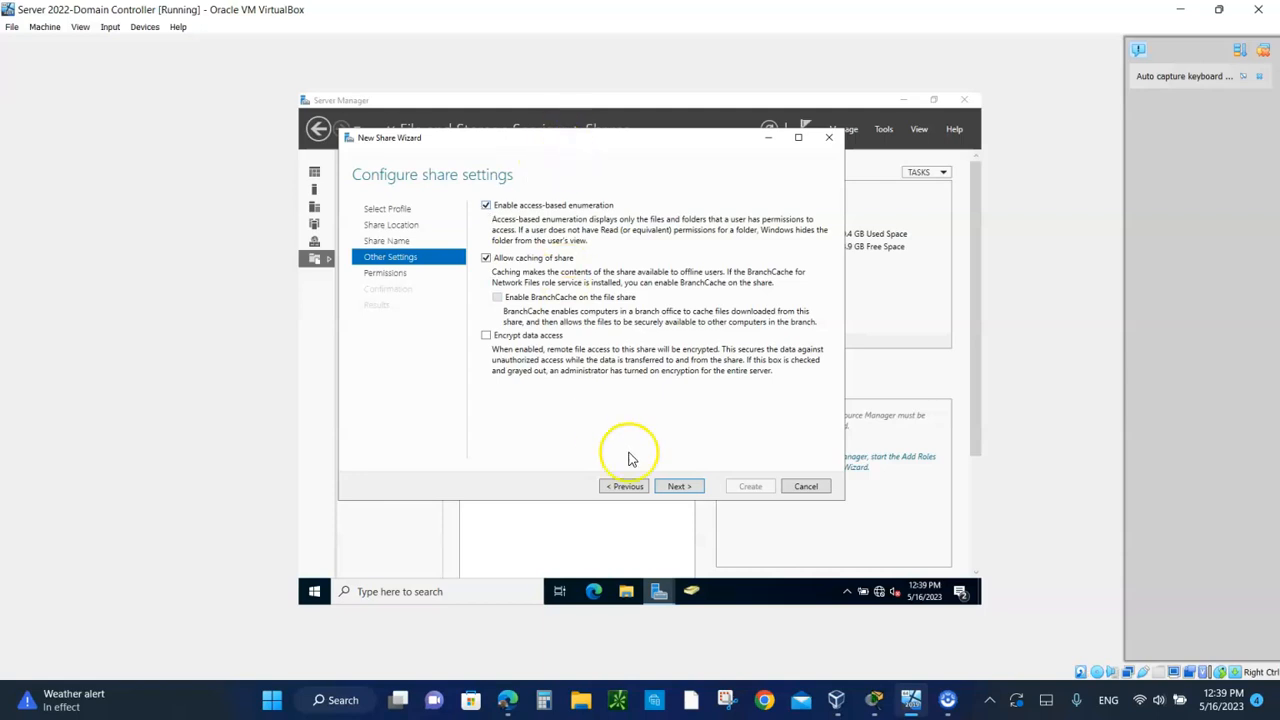
left_click(677, 487)
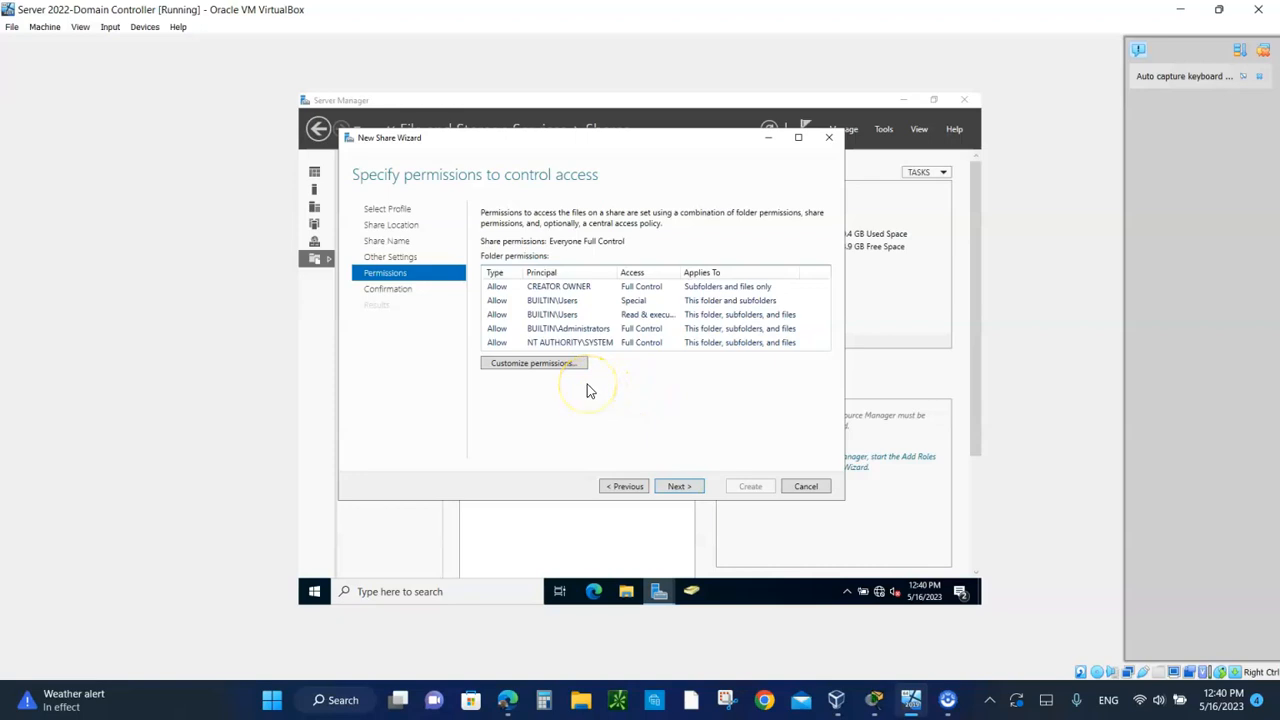
left_click(536, 364)
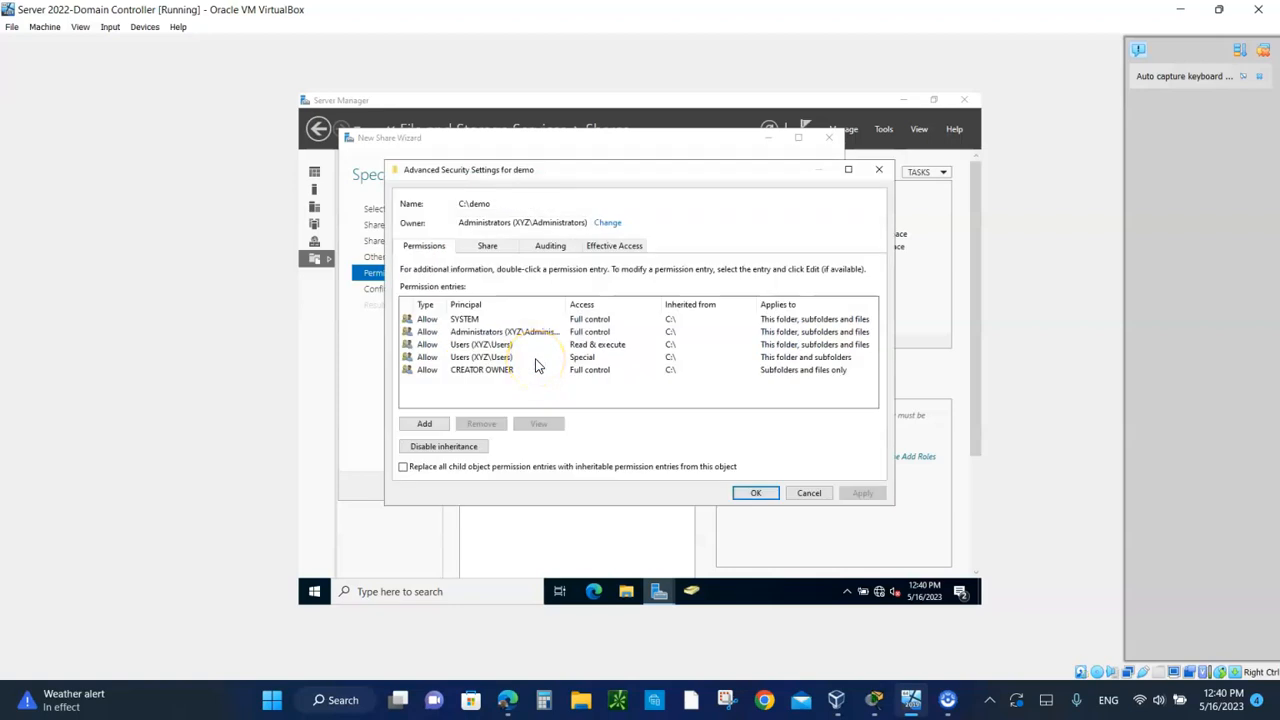
Try to remove the two inherited Users (XYZ\Users) entries from the demo folder's permissions.
left_click(461, 348)
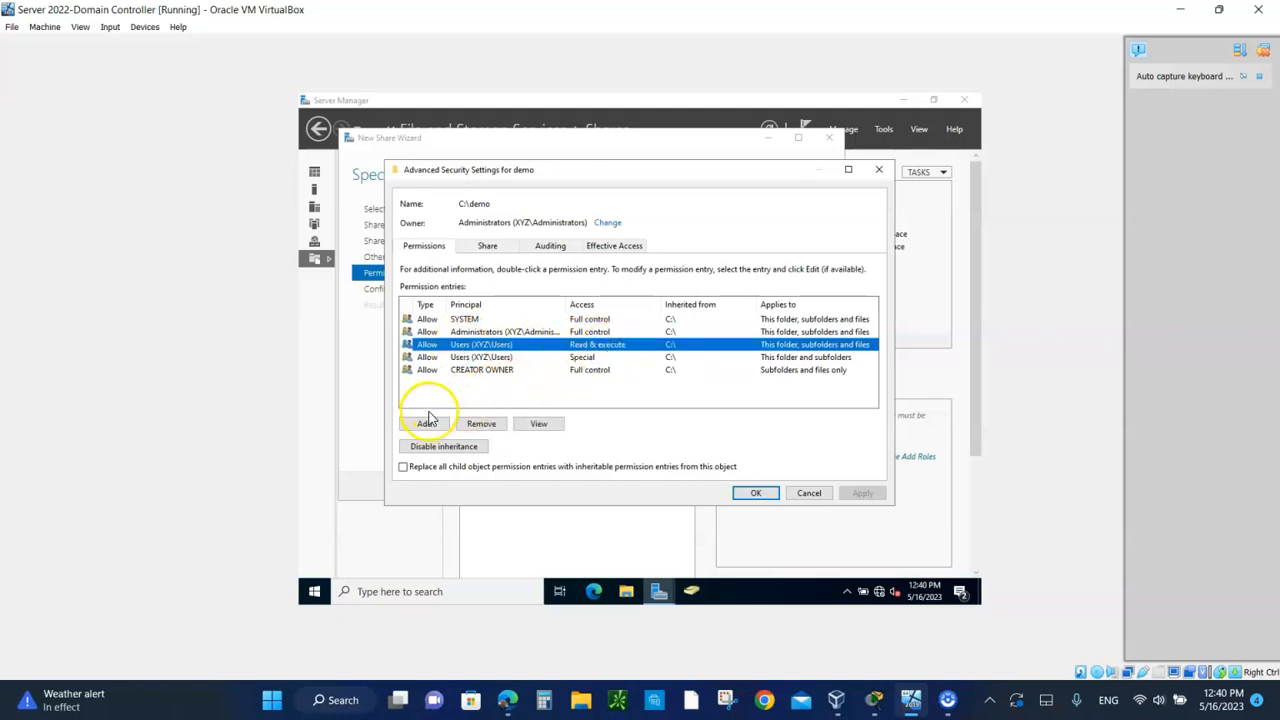
left_click(486, 424)
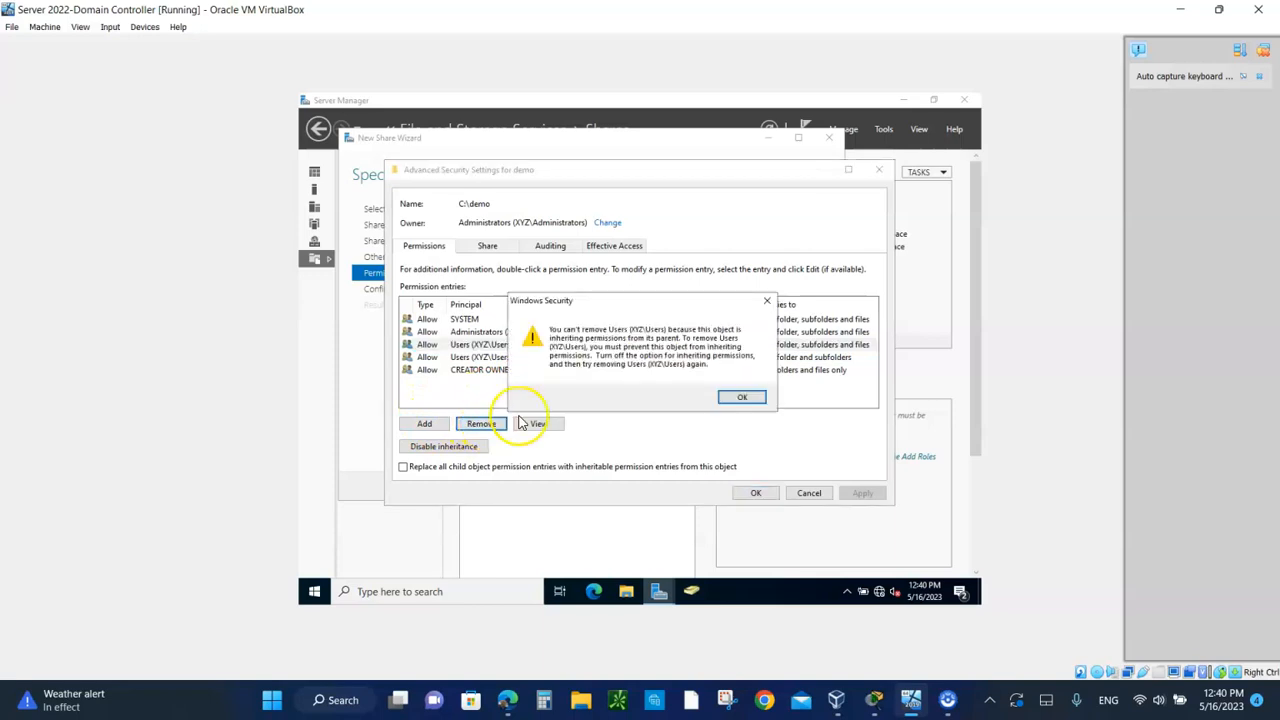
left_click(742, 397)
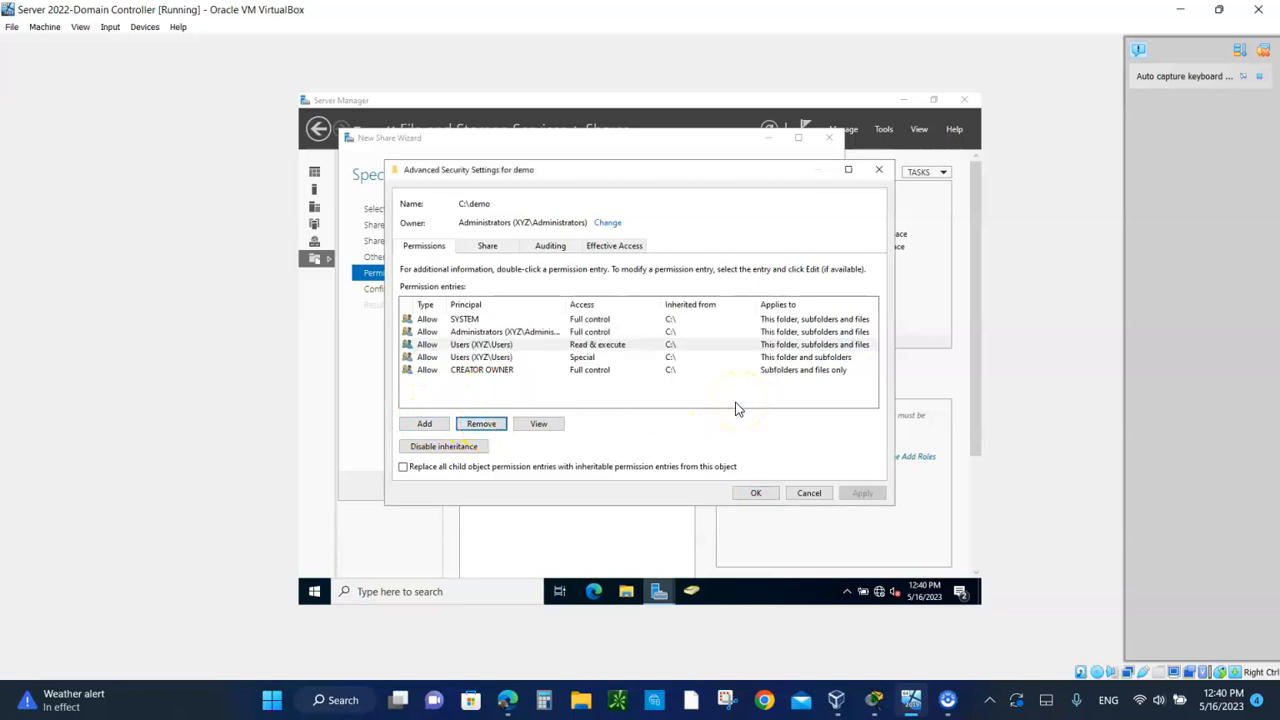
left_click(495, 360)
left_click(476, 427)
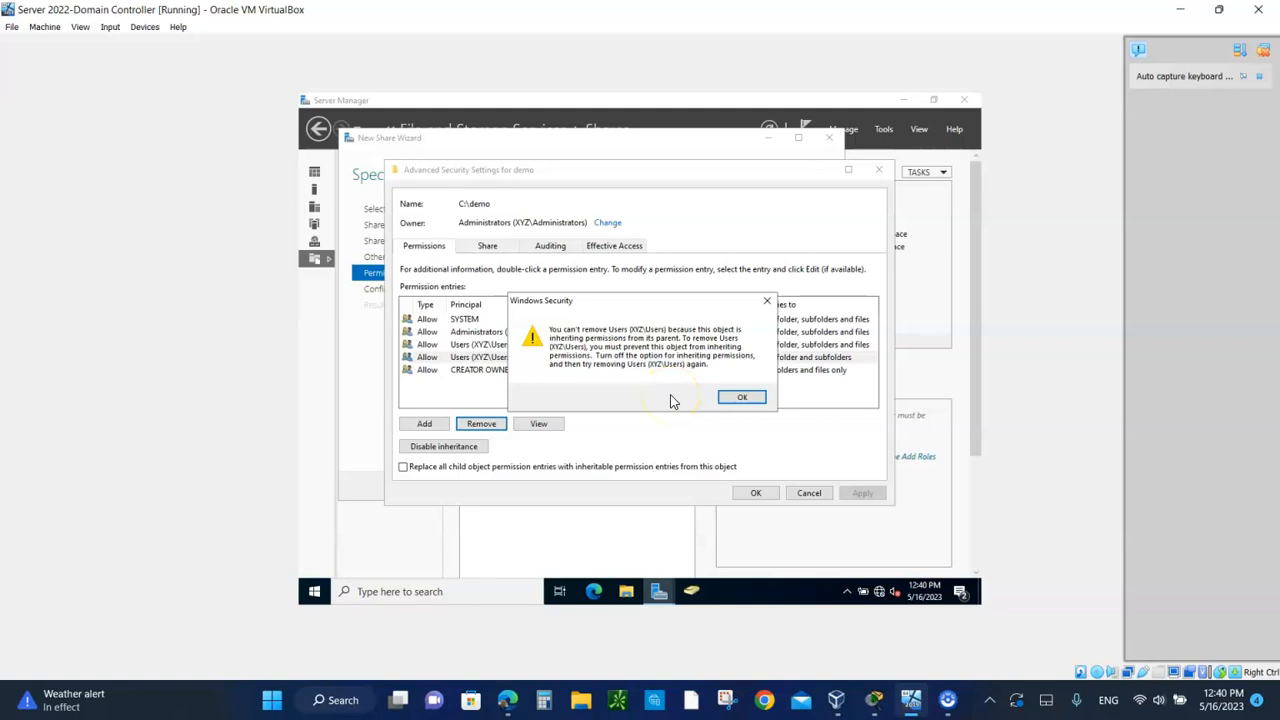
left_click(742, 399)
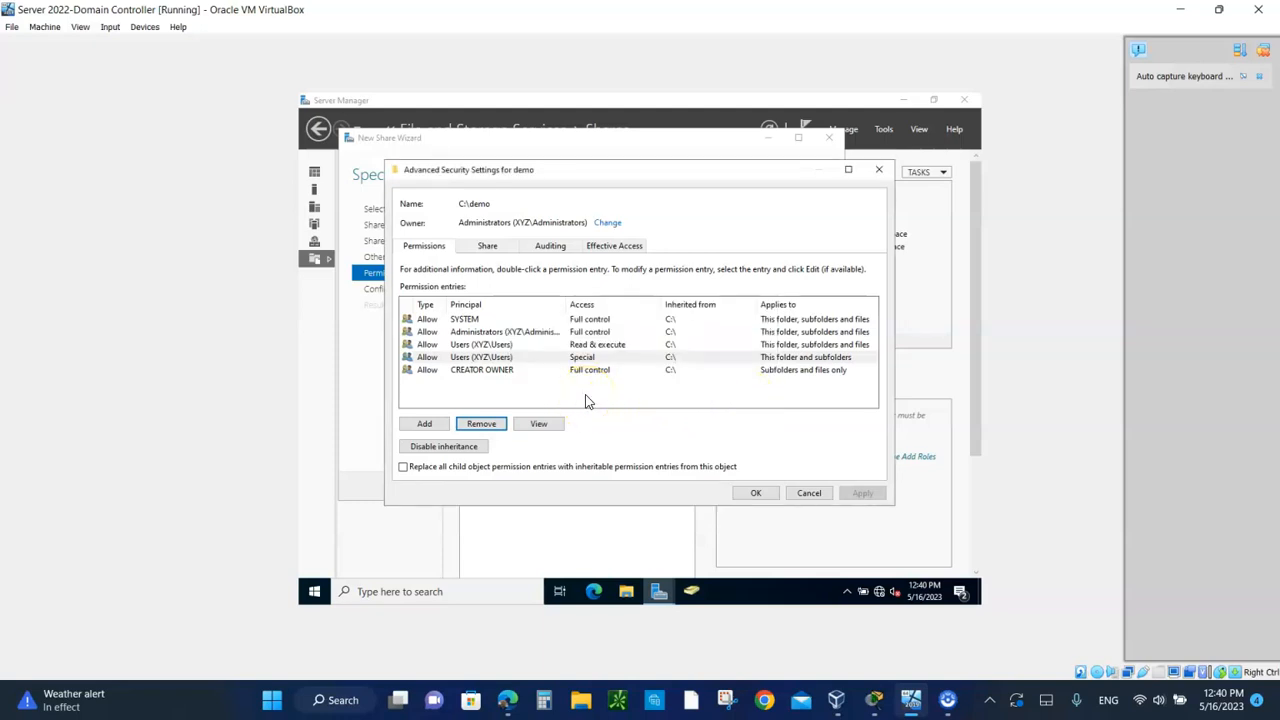
left_click(426, 424)
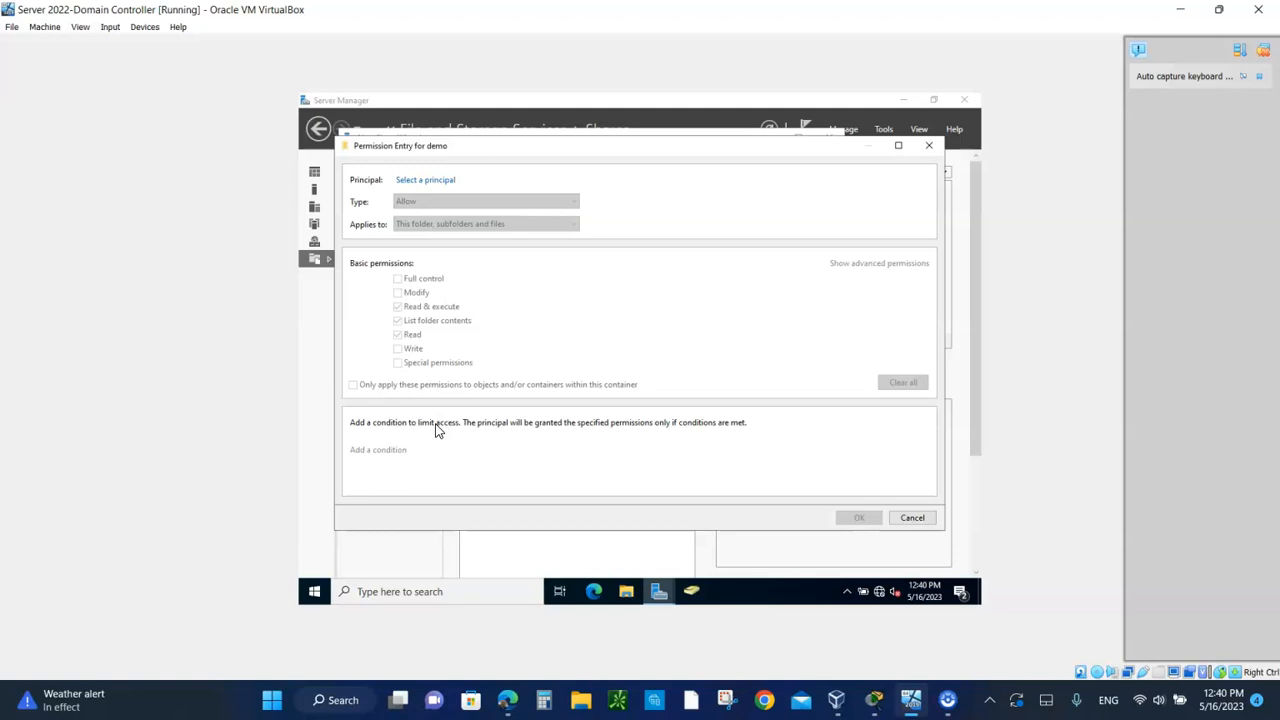
left_click(912, 517)
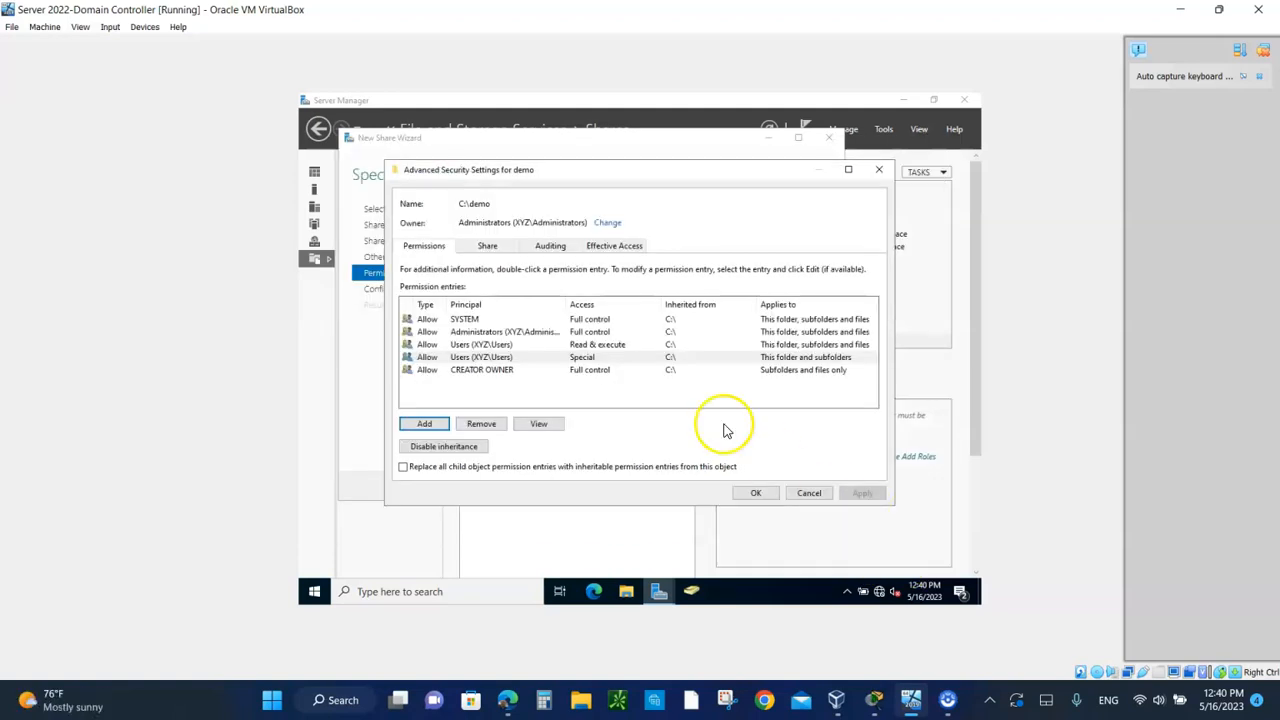
Disable inheritance on demo by converting inherited permissions into explicit ones, and remove both Users (XYZ\Users) entries.
left_click(439, 452)
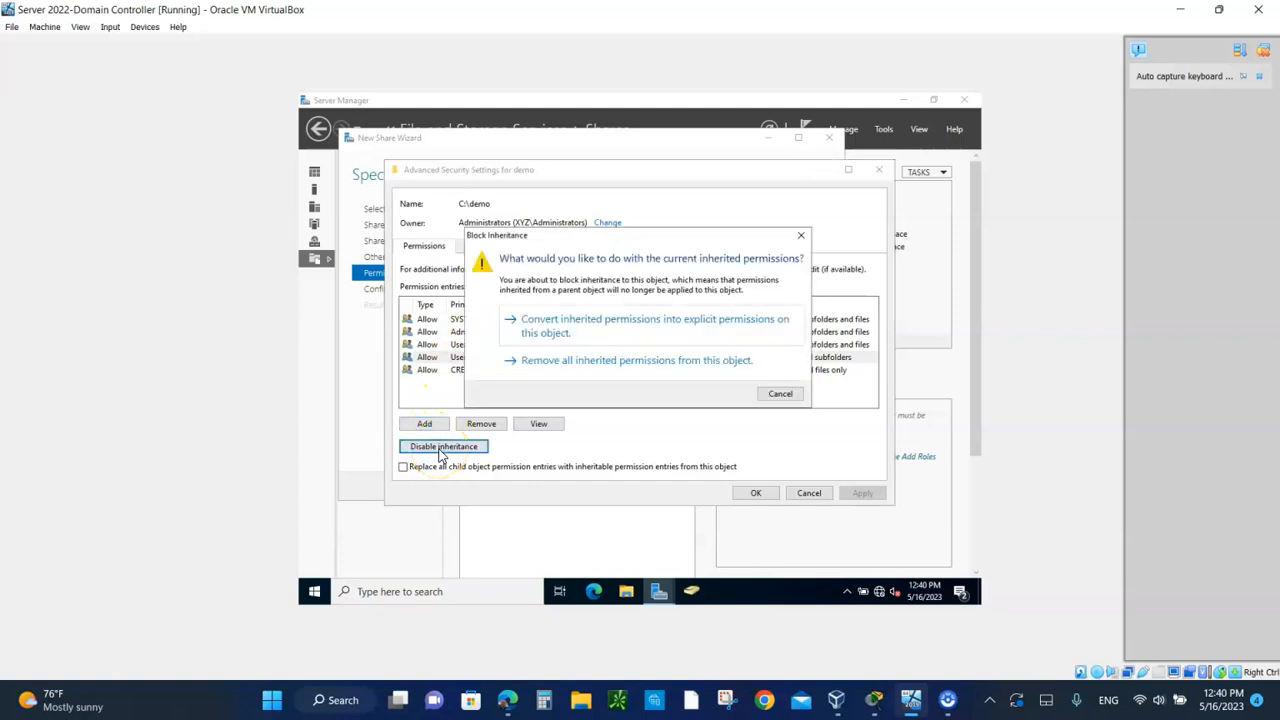
left_click(557, 339)
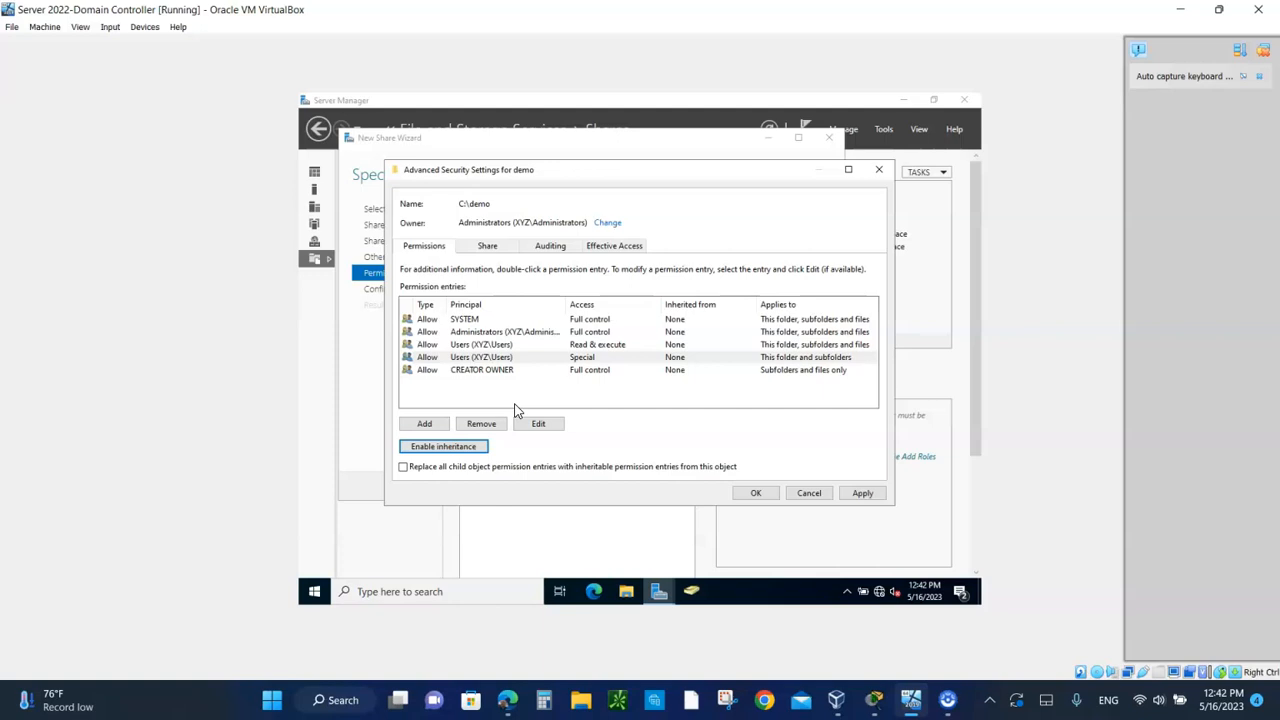
left_click(490, 345)
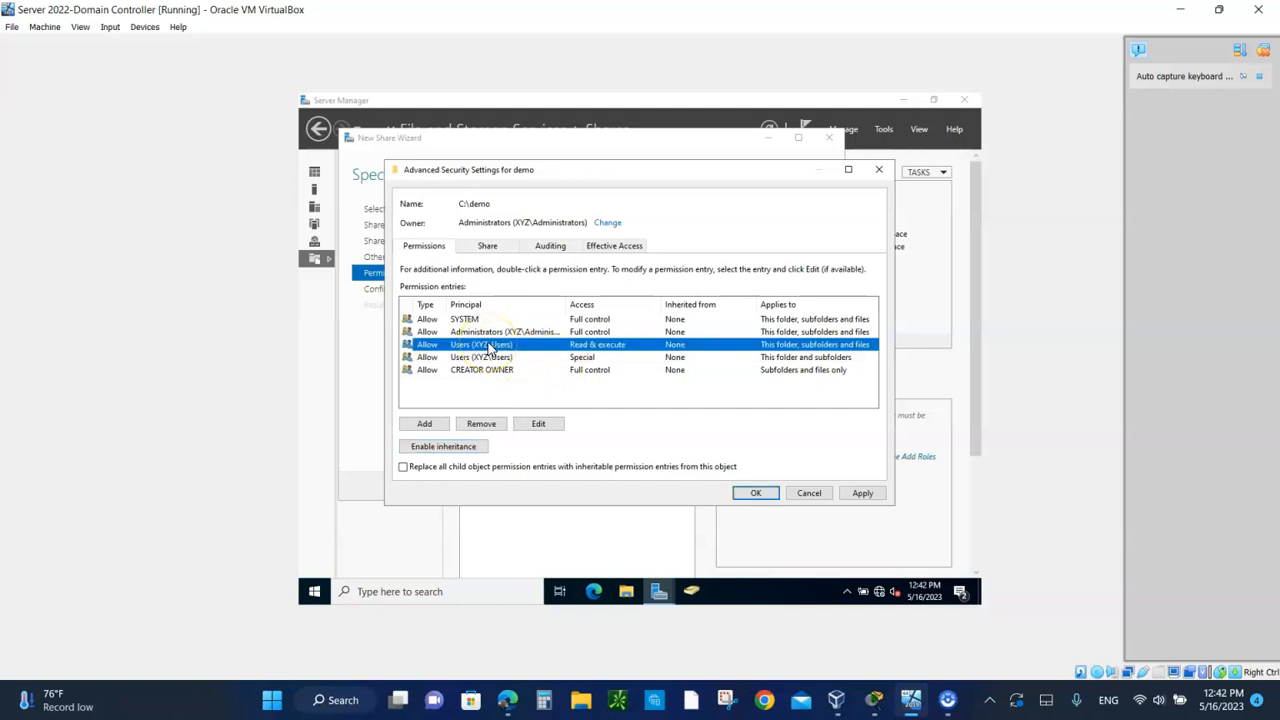
left_click(482, 425)
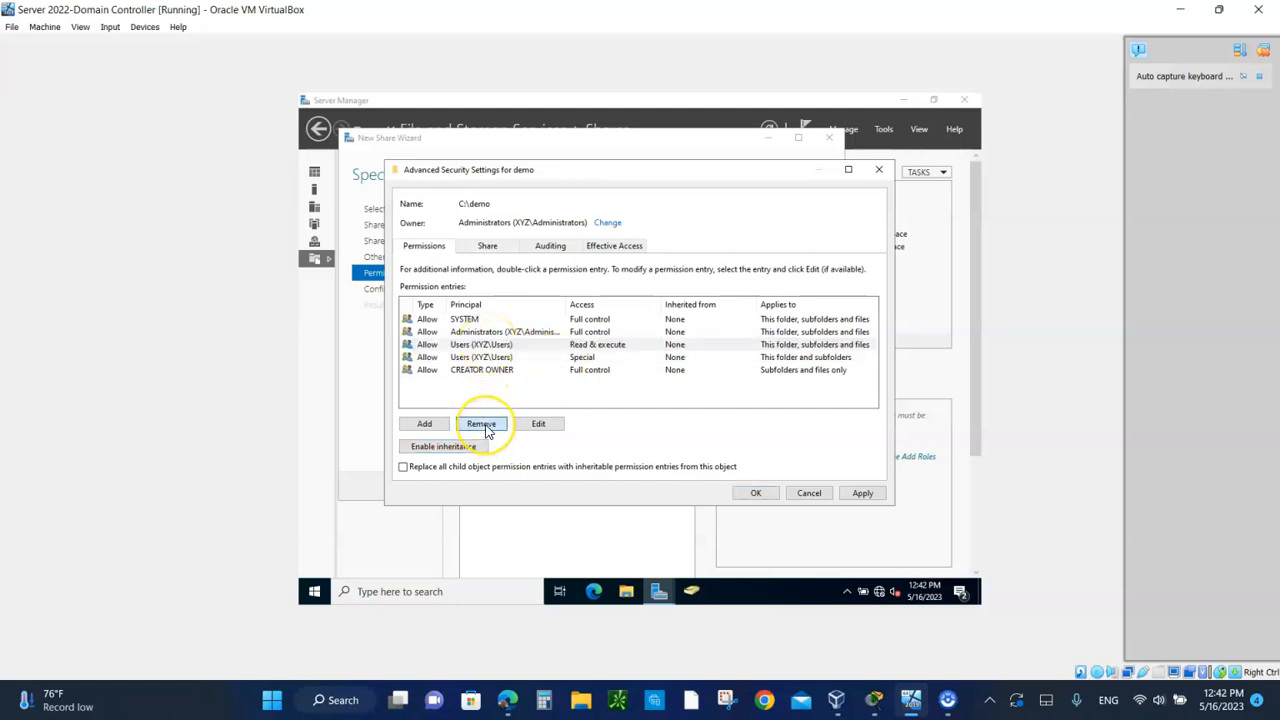
left_click(476, 345)
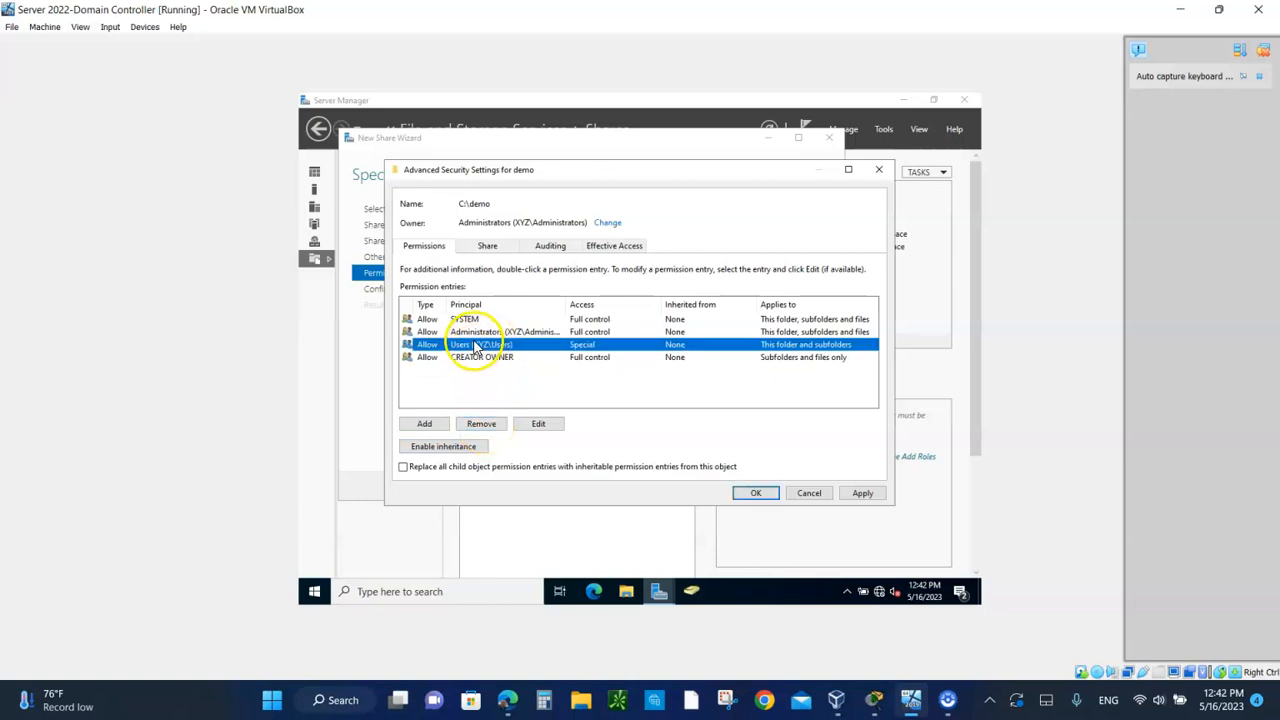
left_click(480, 424)
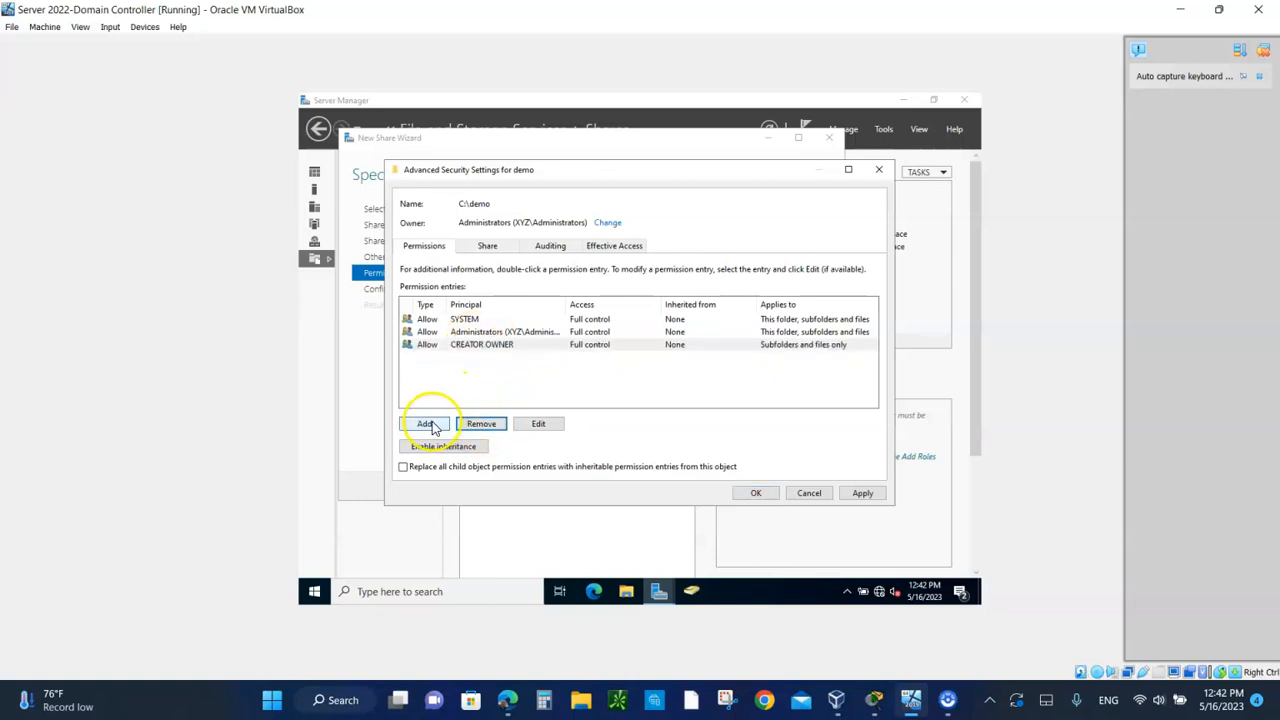
Start a new permission entry for the demo folder with Everyone as the principal.
left_click(428, 424)
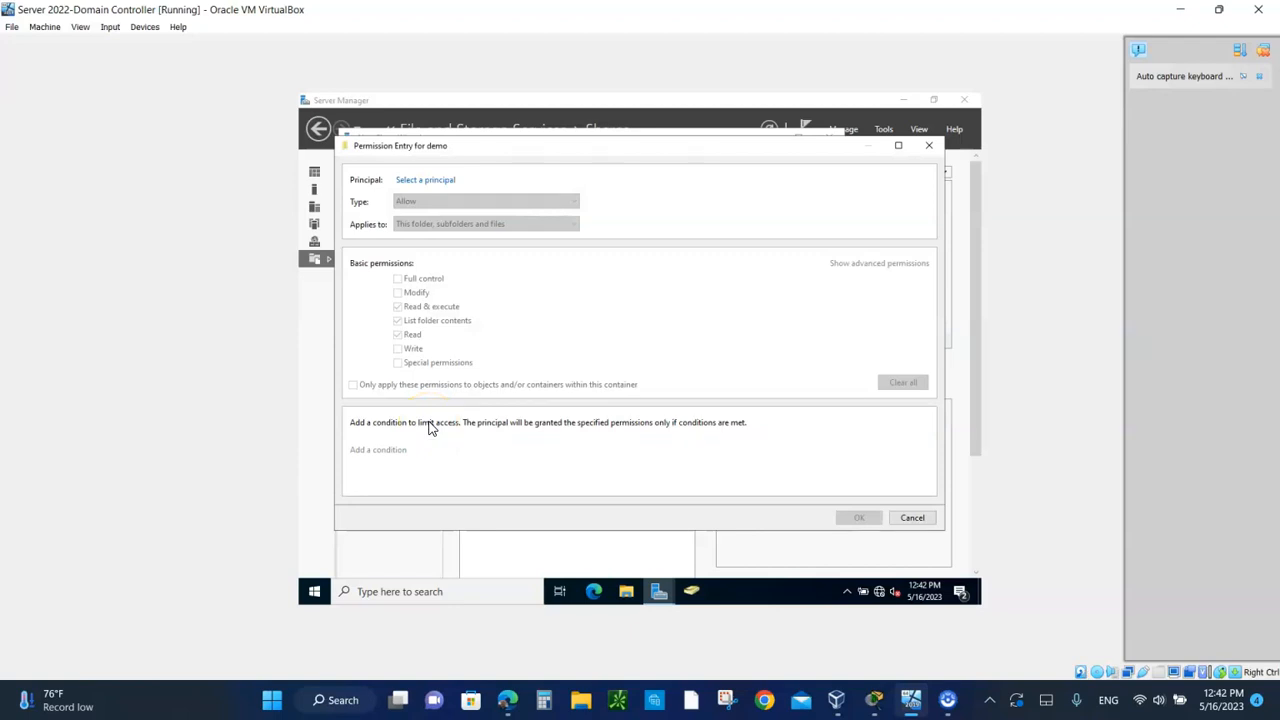
left_click(436, 184)
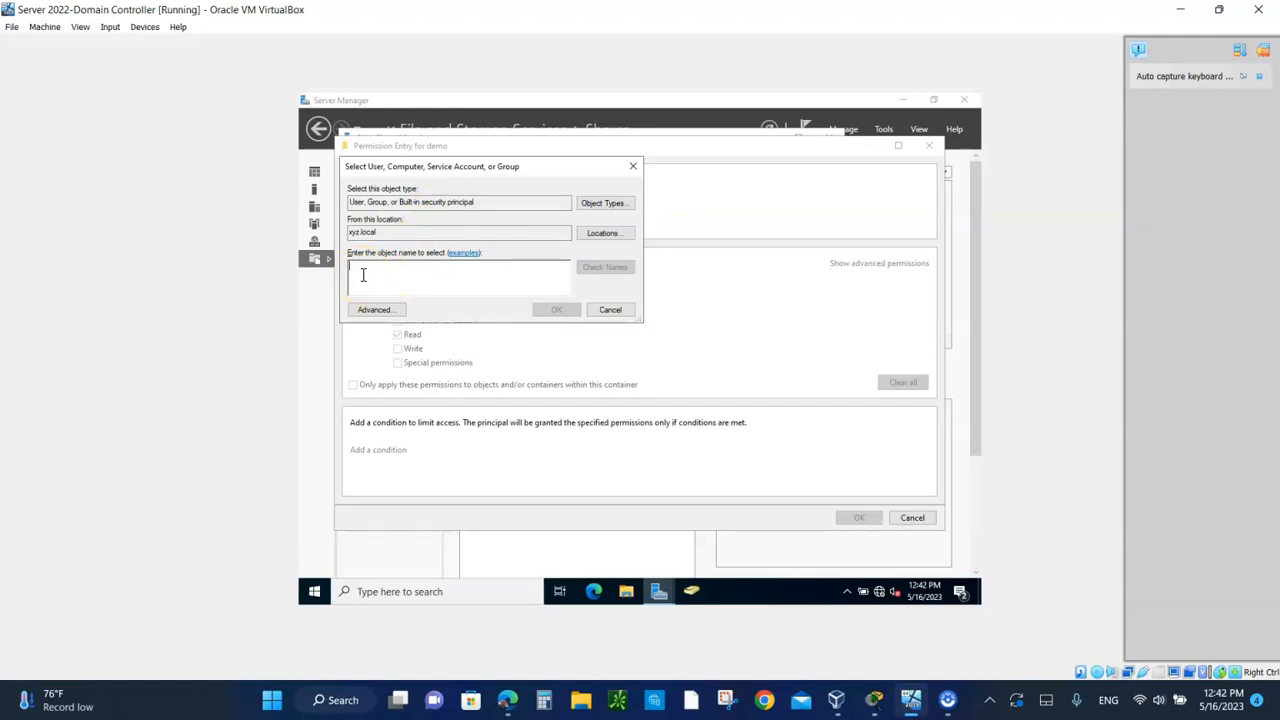
type("ev")
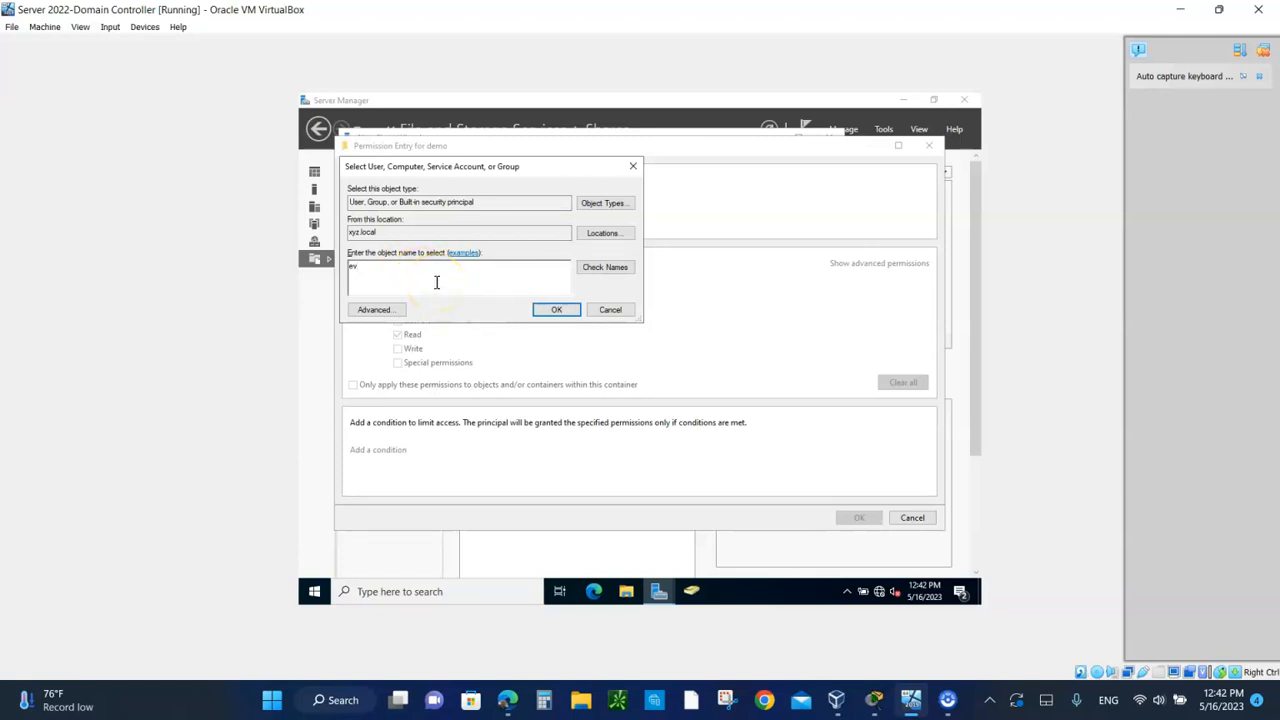
left_click(592, 264)
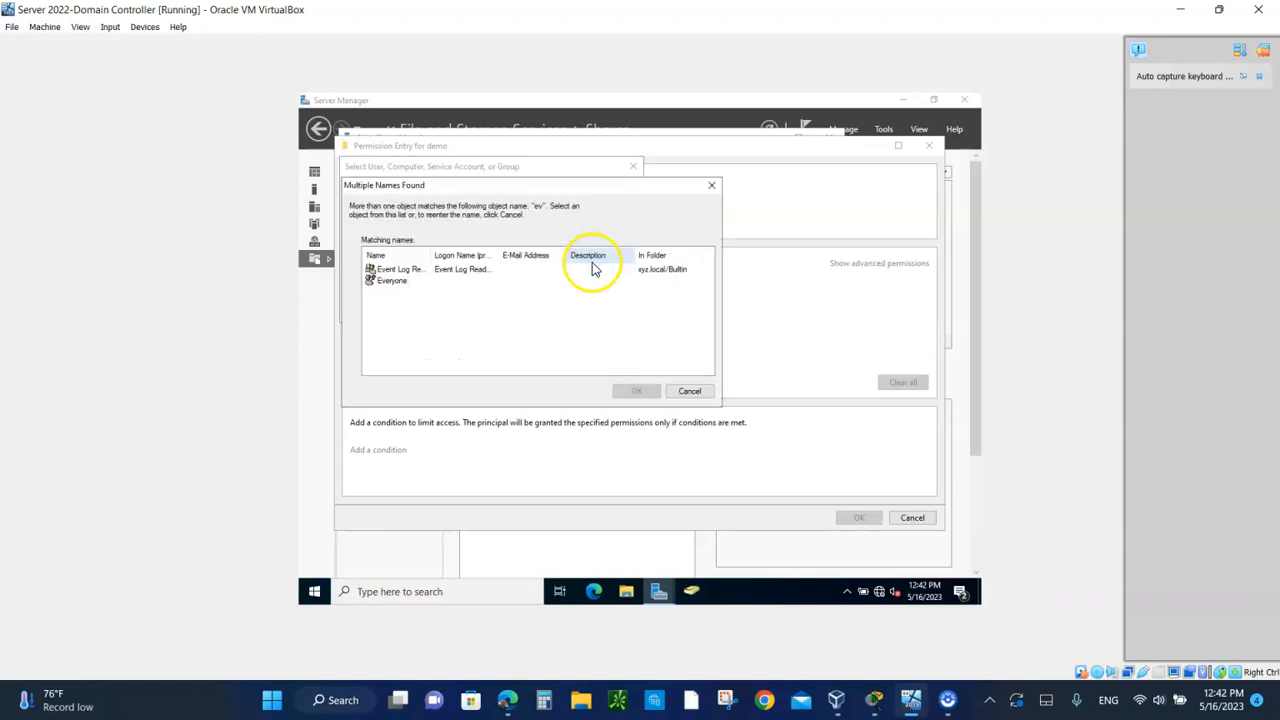
left_click(394, 282)
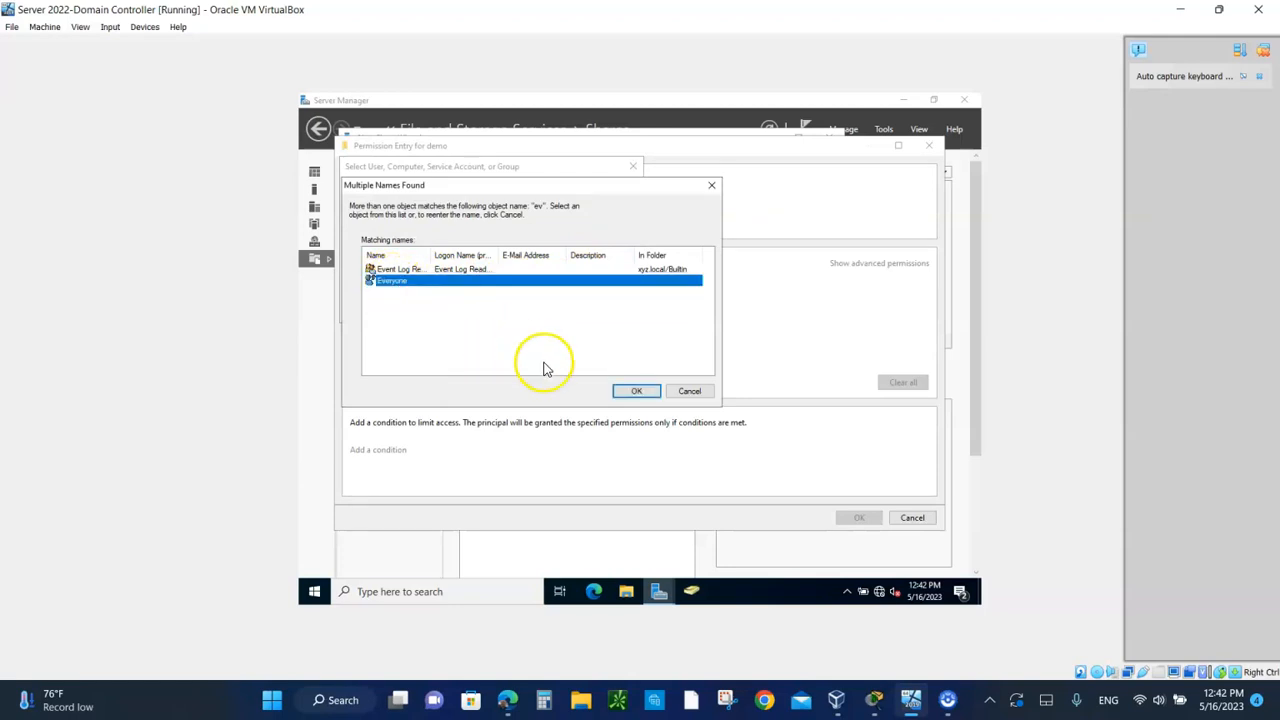
left_click(626, 391)
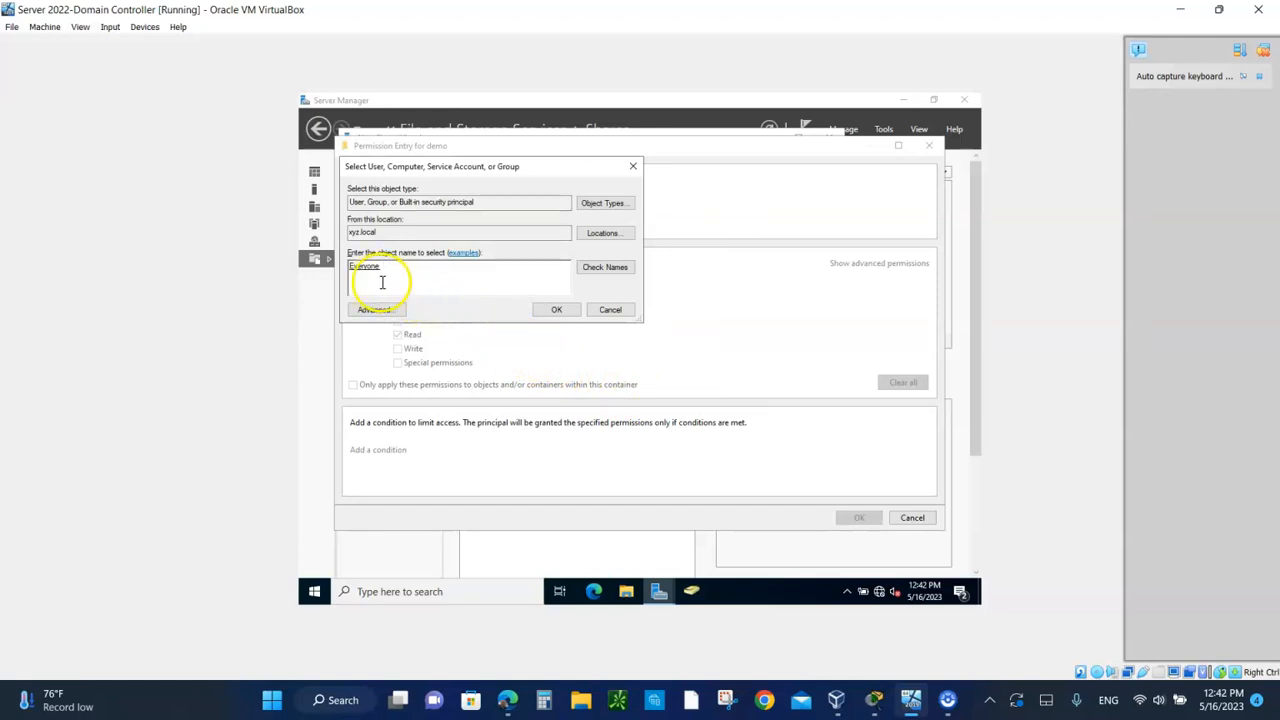
left_click(557, 309)
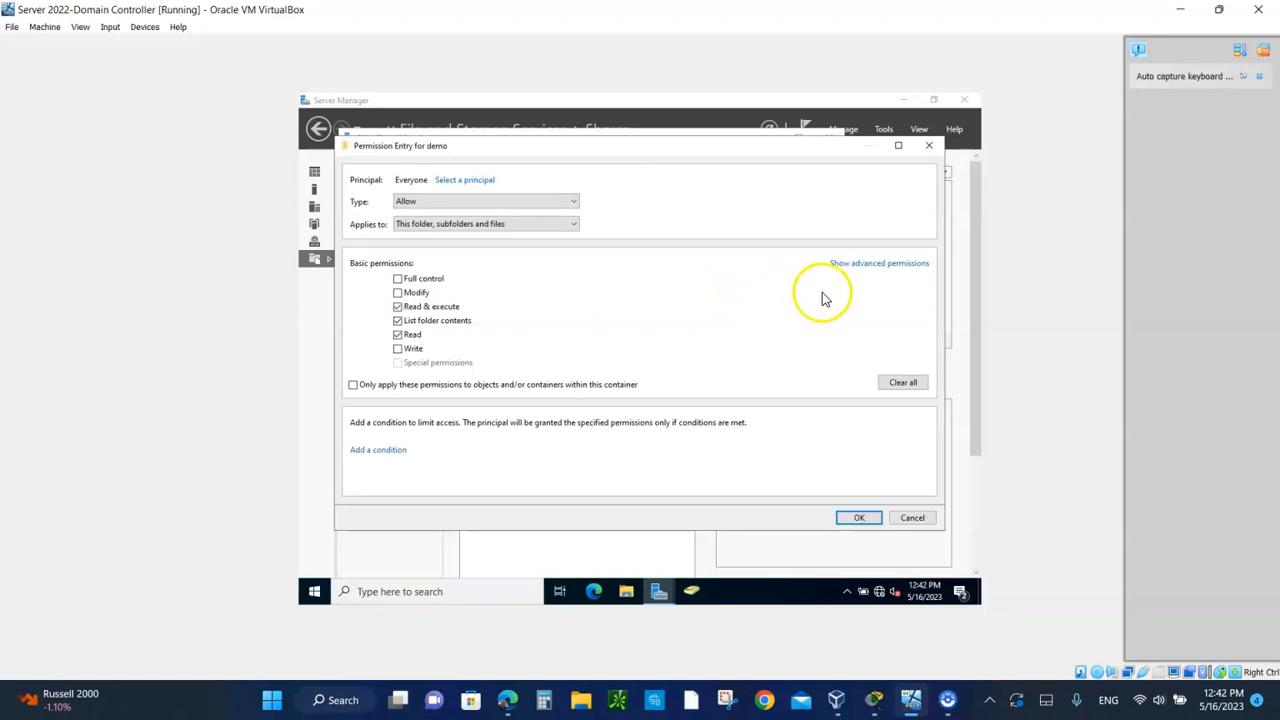
Grant Everyone the advanced permissions Create files / write data and Create folders / append data, and apply the demo folder's security settings.
left_click(886, 266)
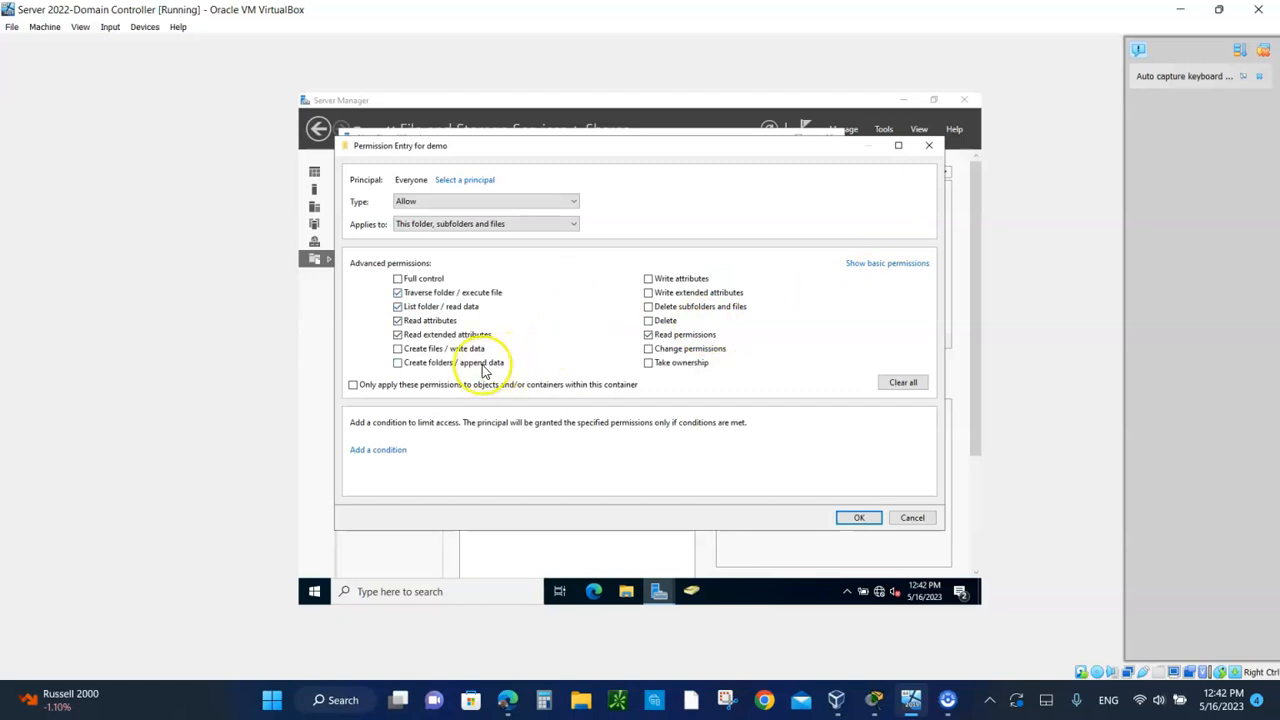
left_click(398, 349)
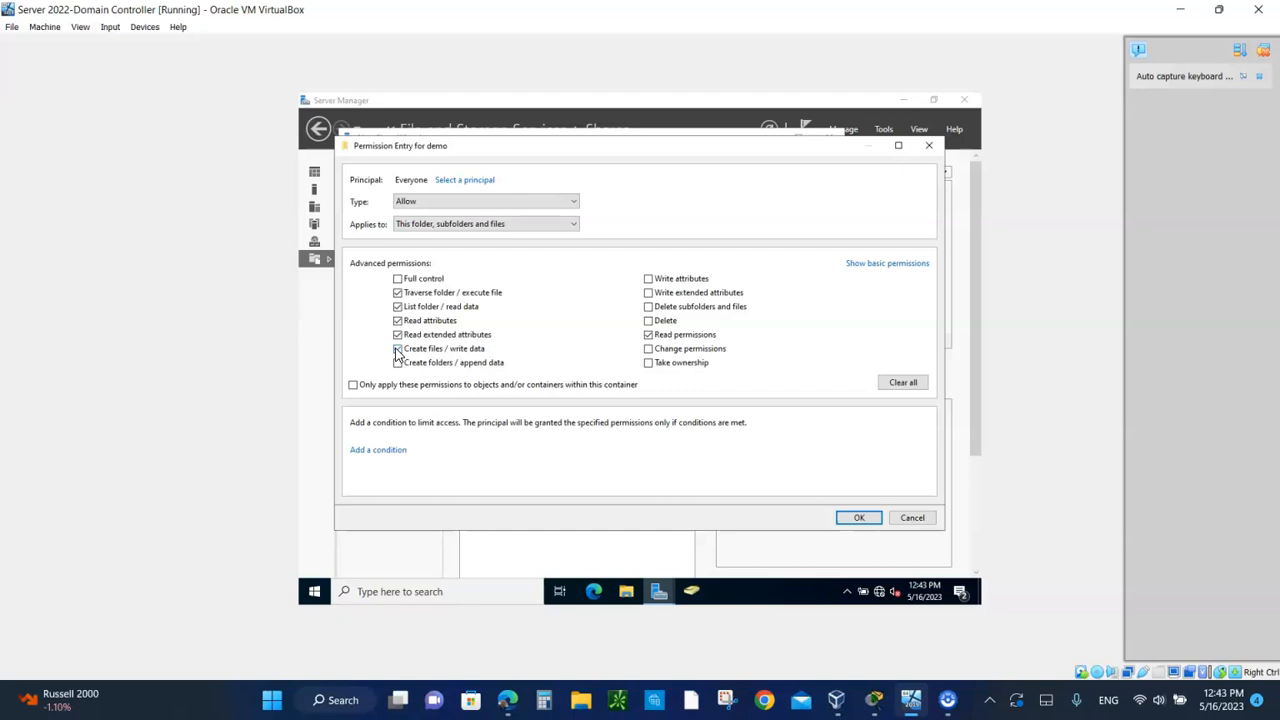
left_click(399, 364)
left_click(648, 330)
left_click(860, 518)
left_click(862, 493)
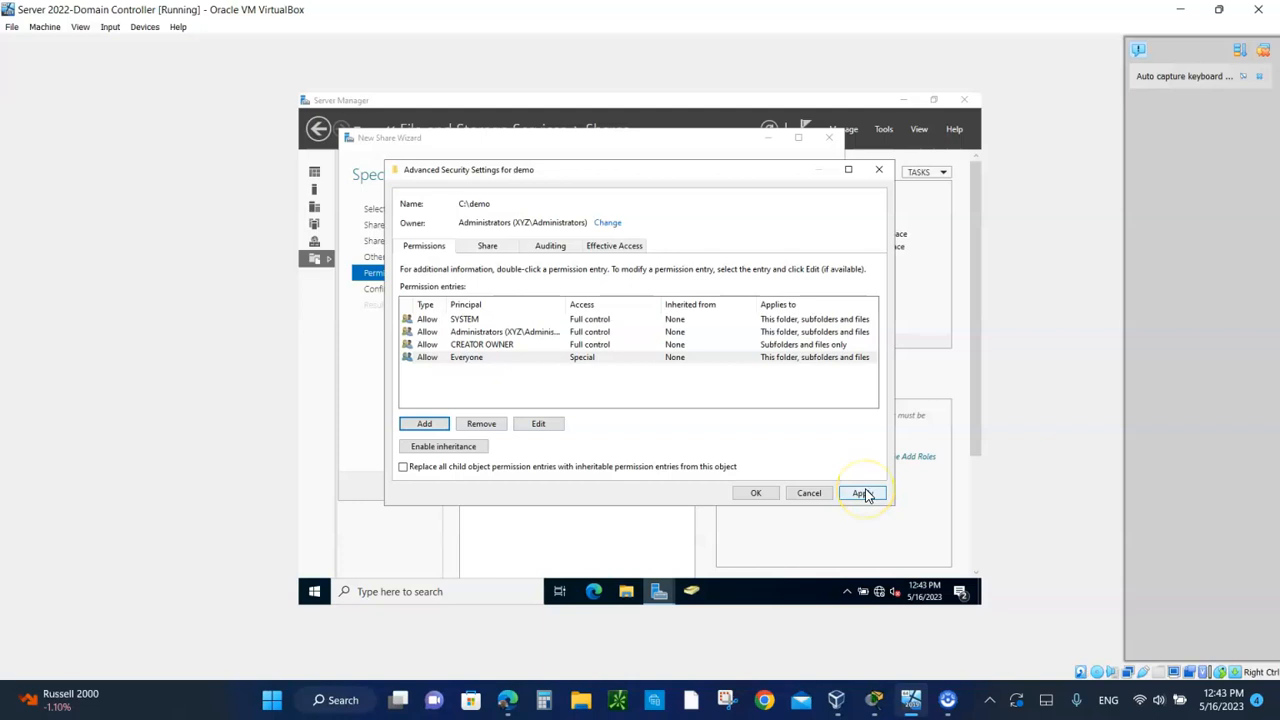
left_click(757, 494)
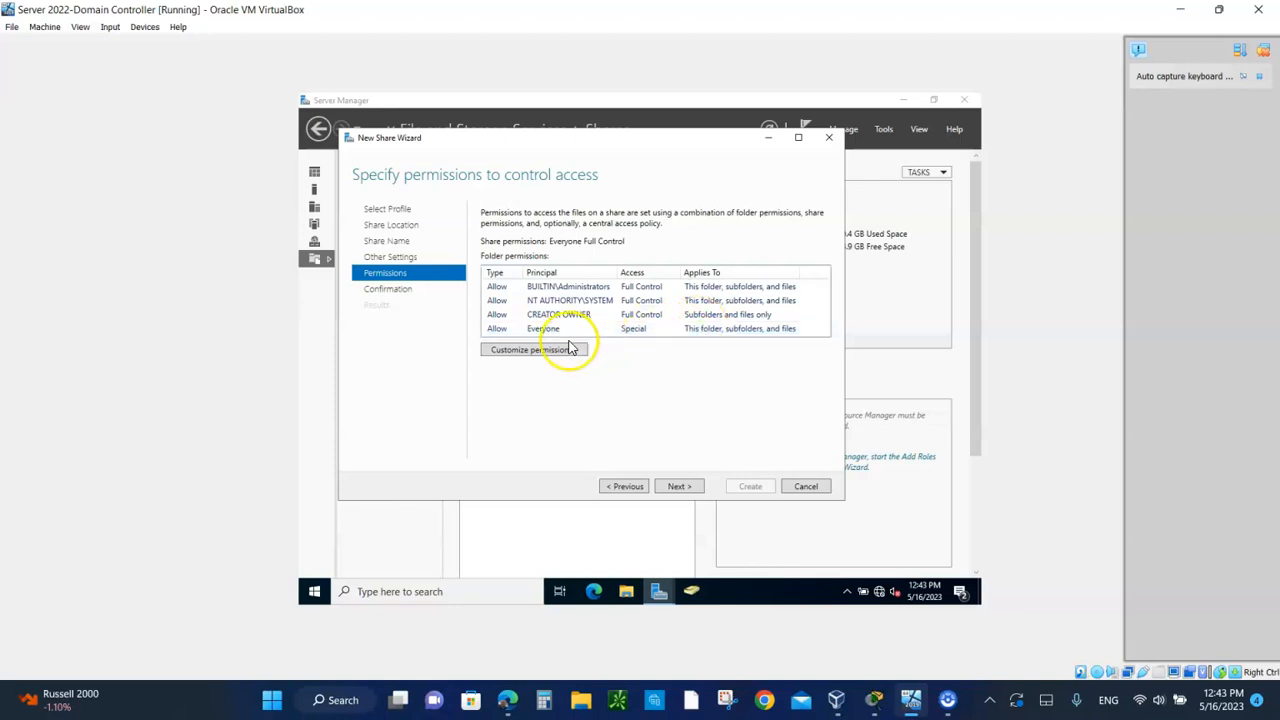
Accept the permissions, create the demo share with the configured settings, and close the wizard.
left_click(680, 486)
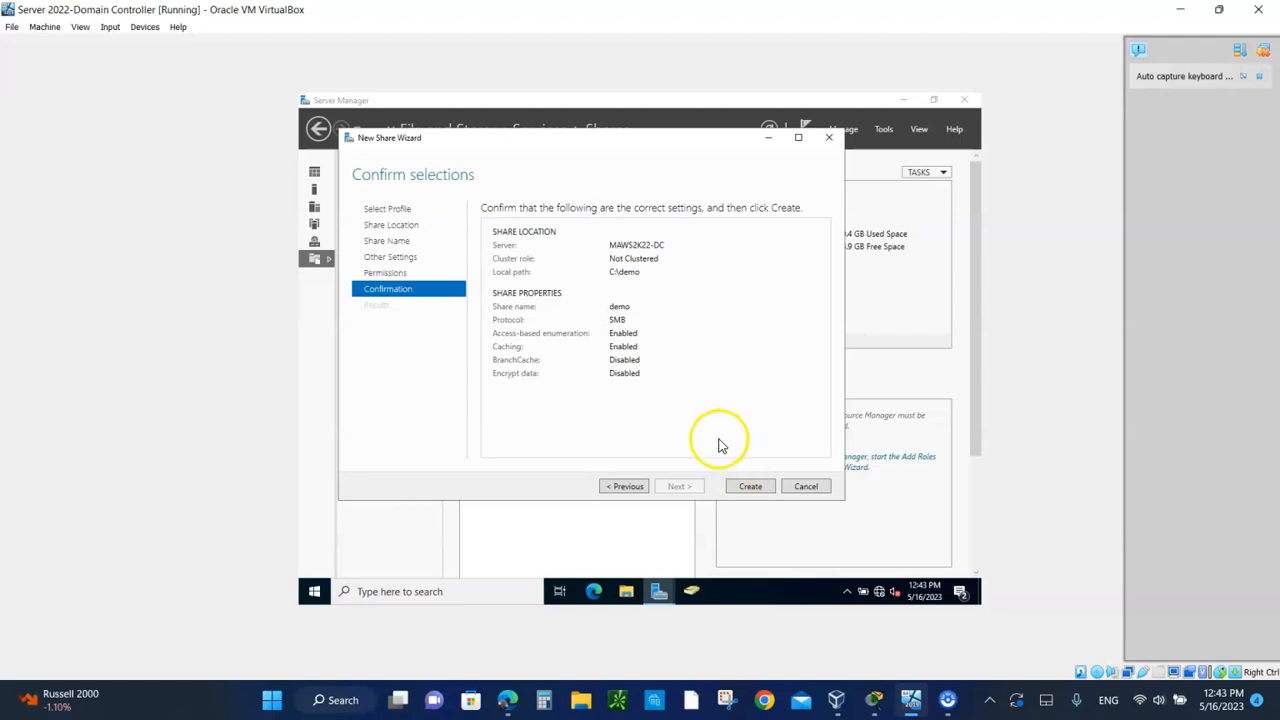
left_click(755, 492)
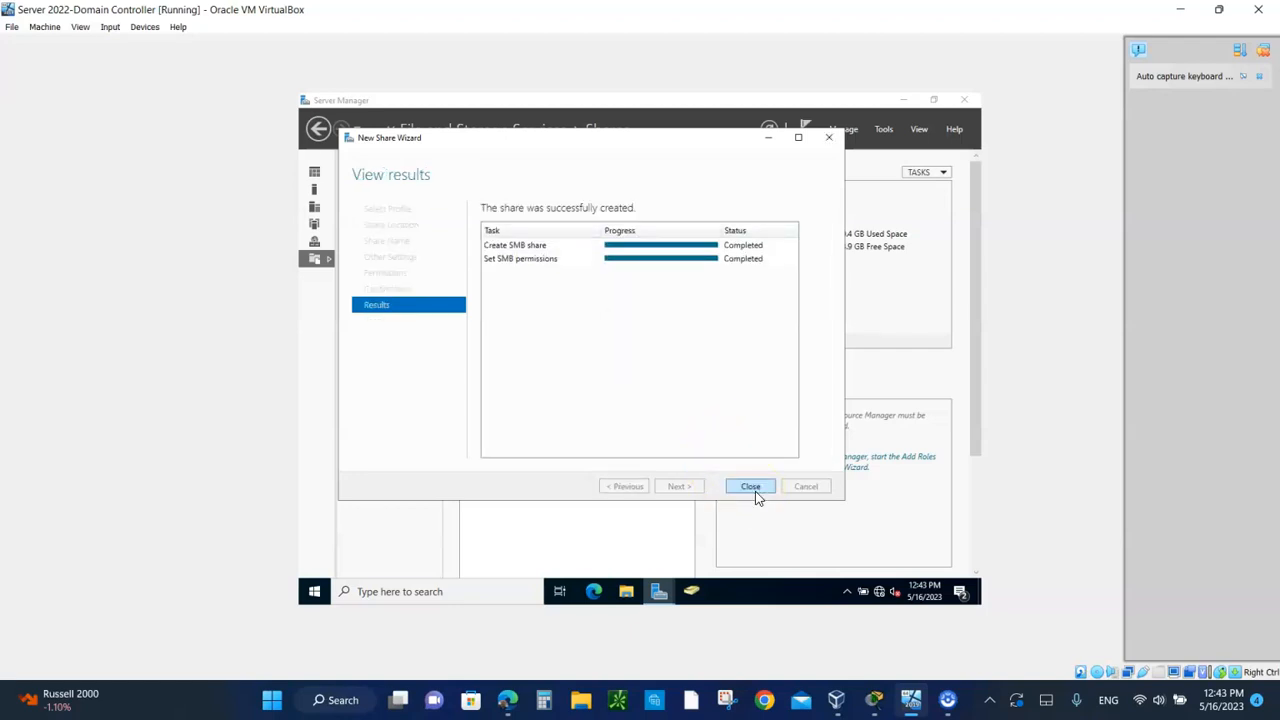
left_click(755, 490)
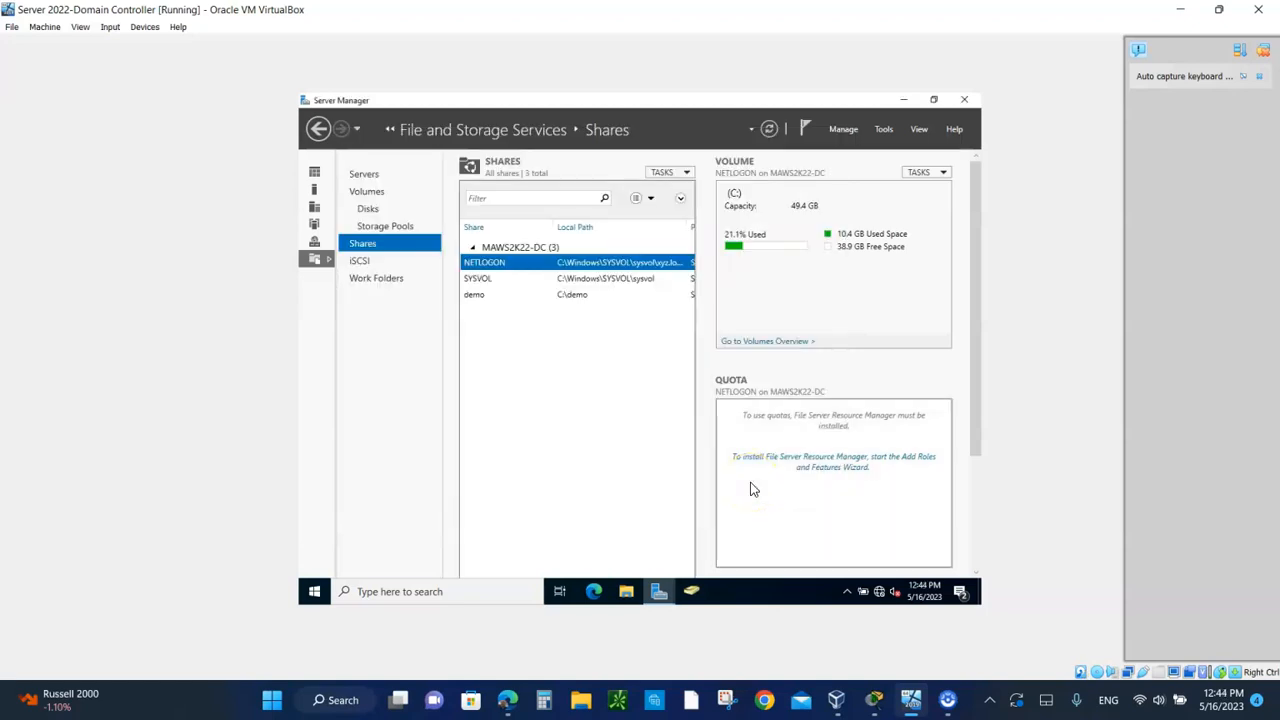
Widen the shares list and review the permissions in the demo share's properties.
left_click_drag(697, 410, 791, 414)
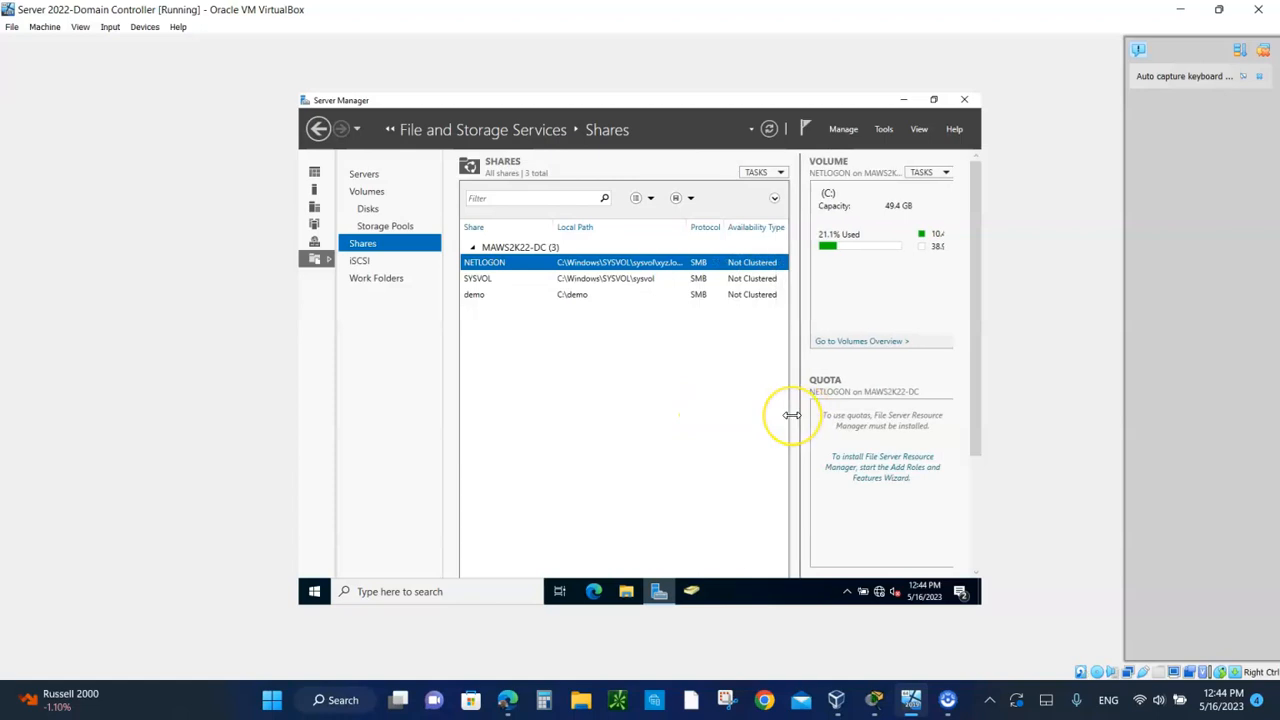
left_click(660, 426)
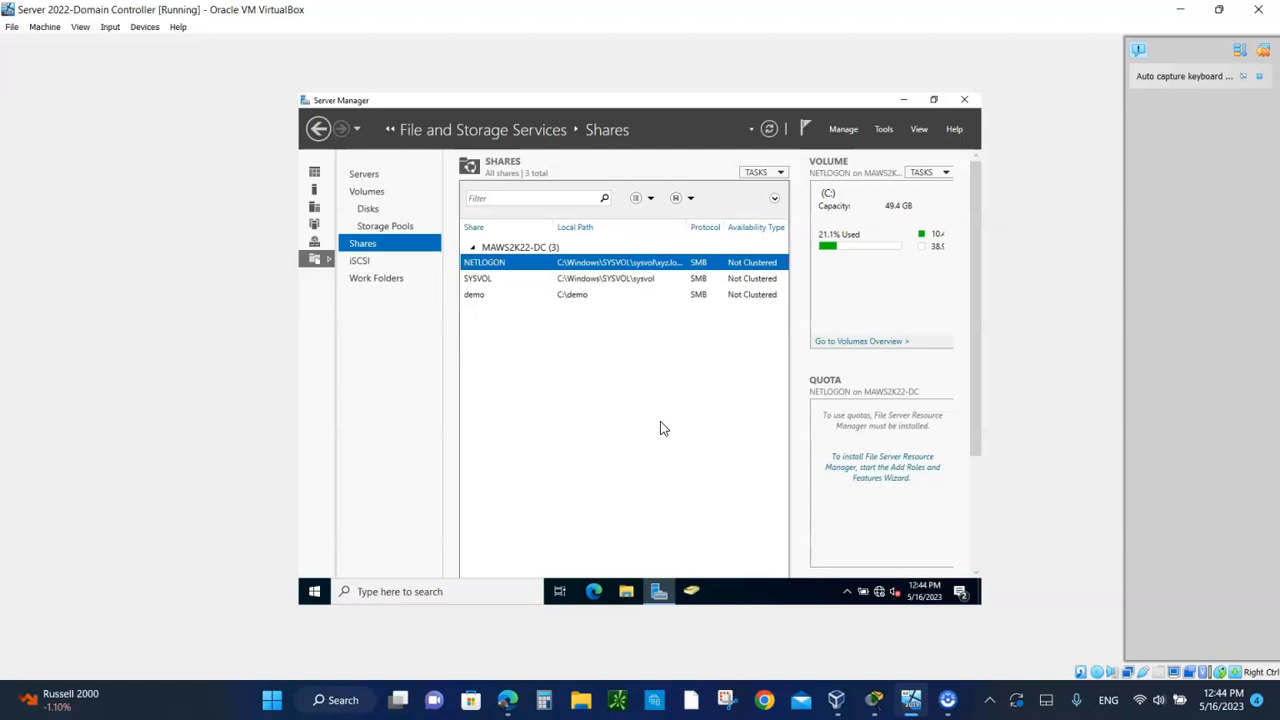
right_click(474, 296)
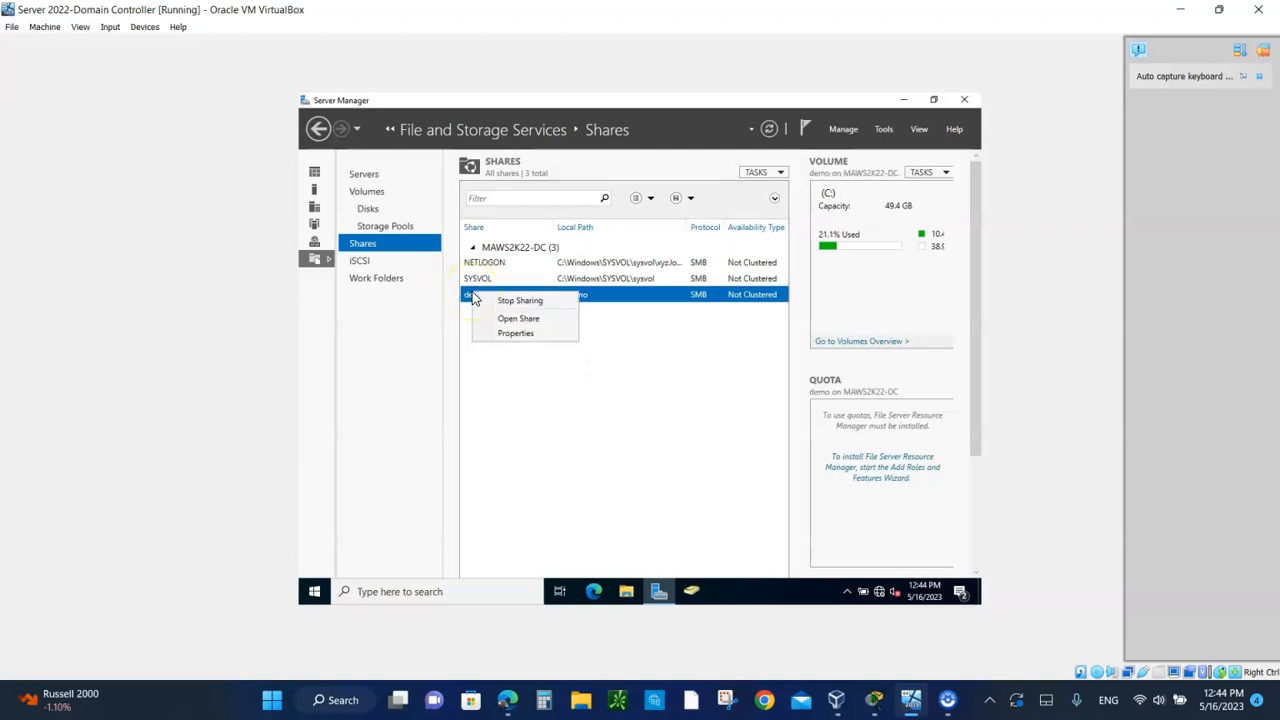
left_click(518, 334)
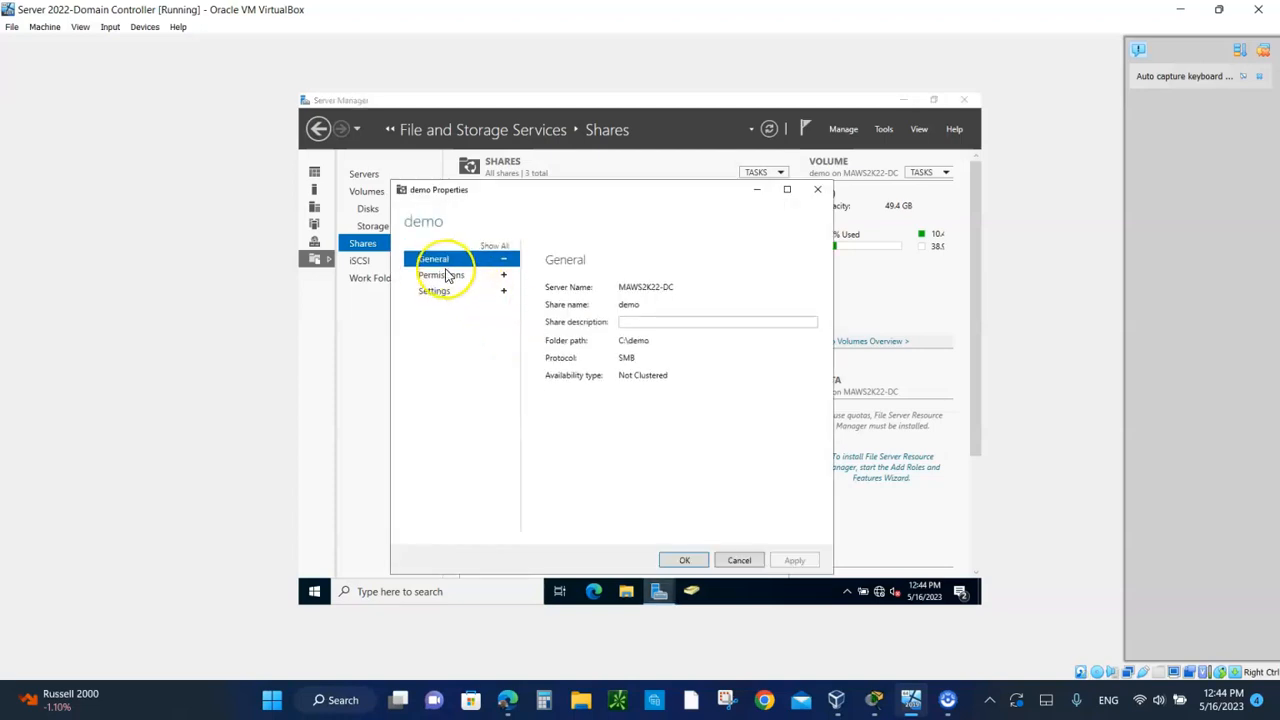
left_click(446, 275)
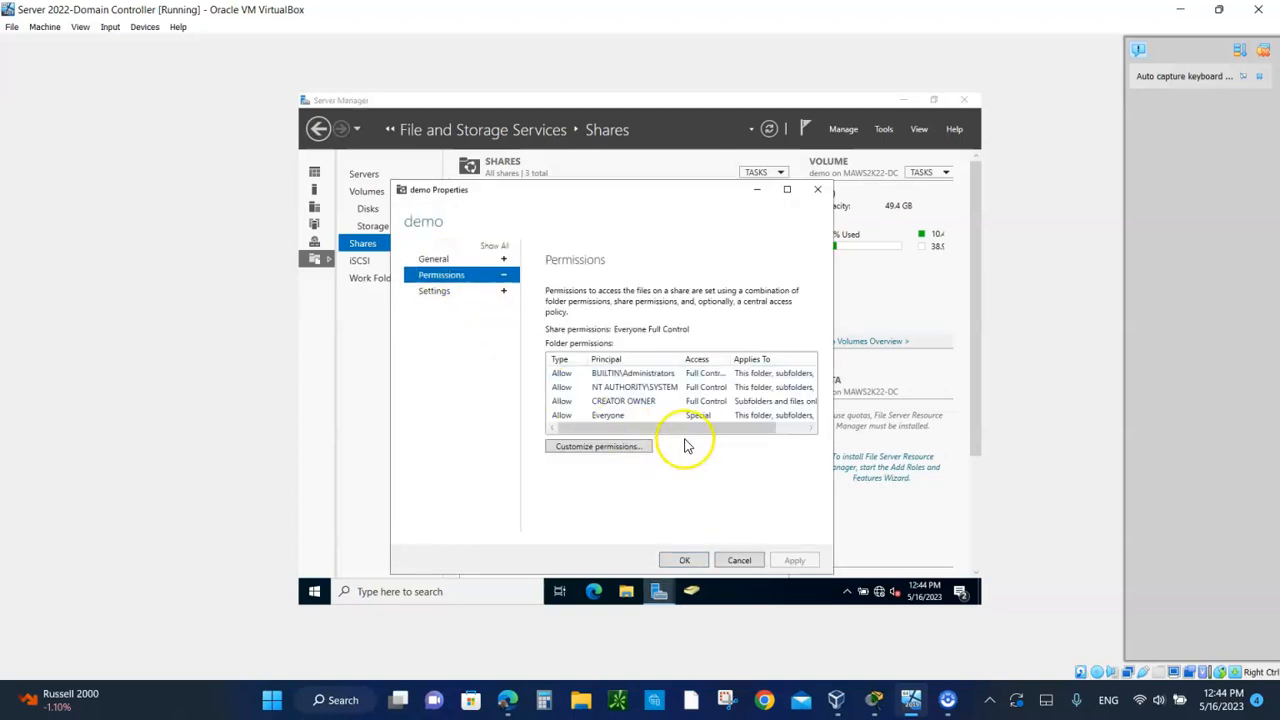
left_click(740, 560)
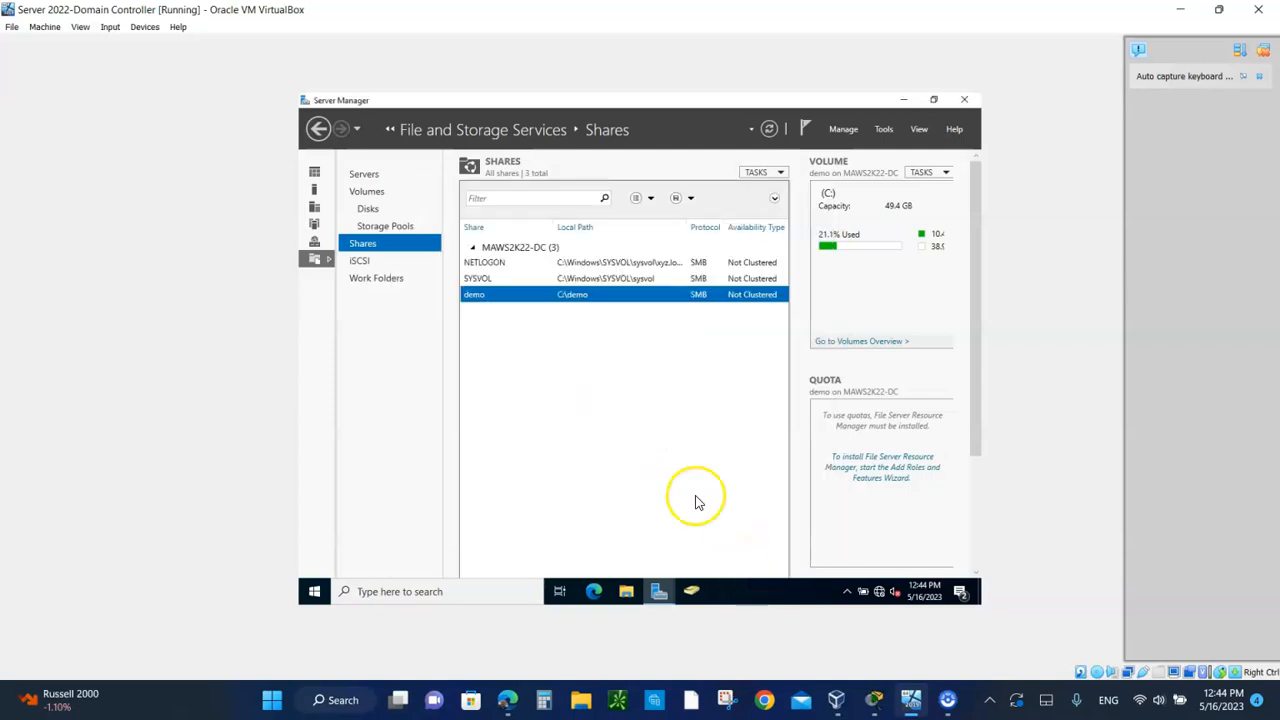
right_click(554, 298)
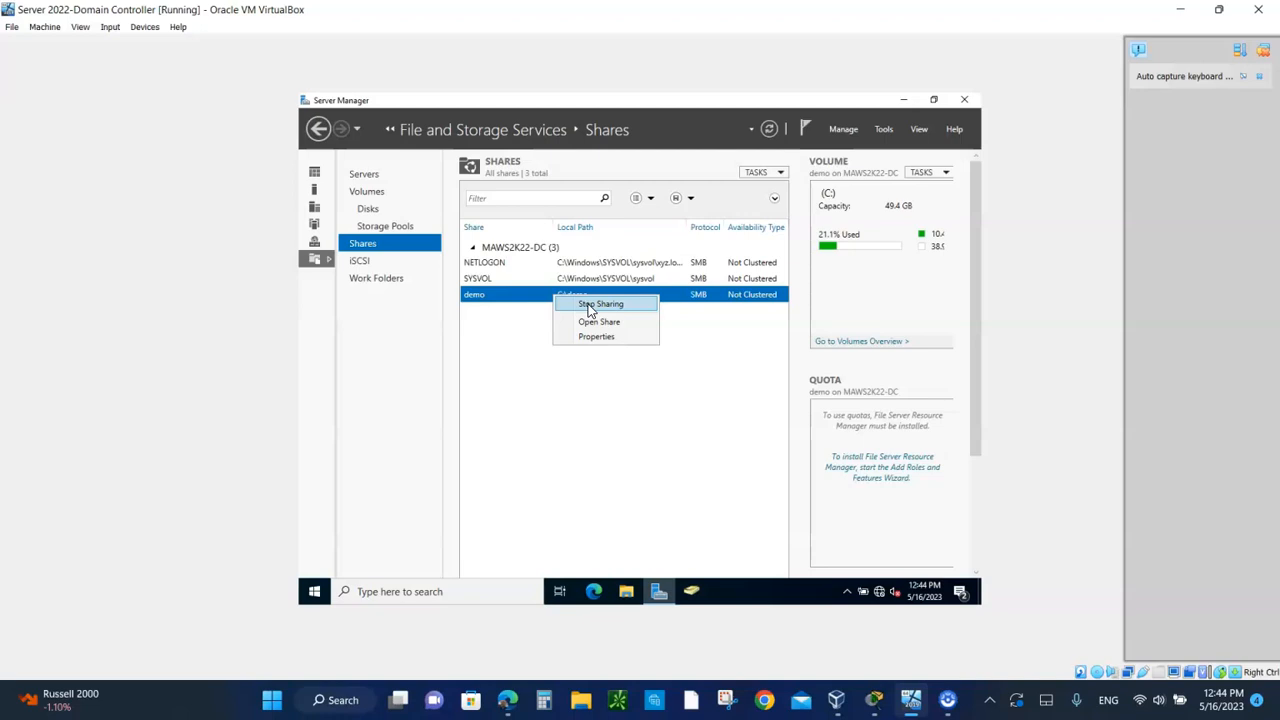
left_click(596, 337)
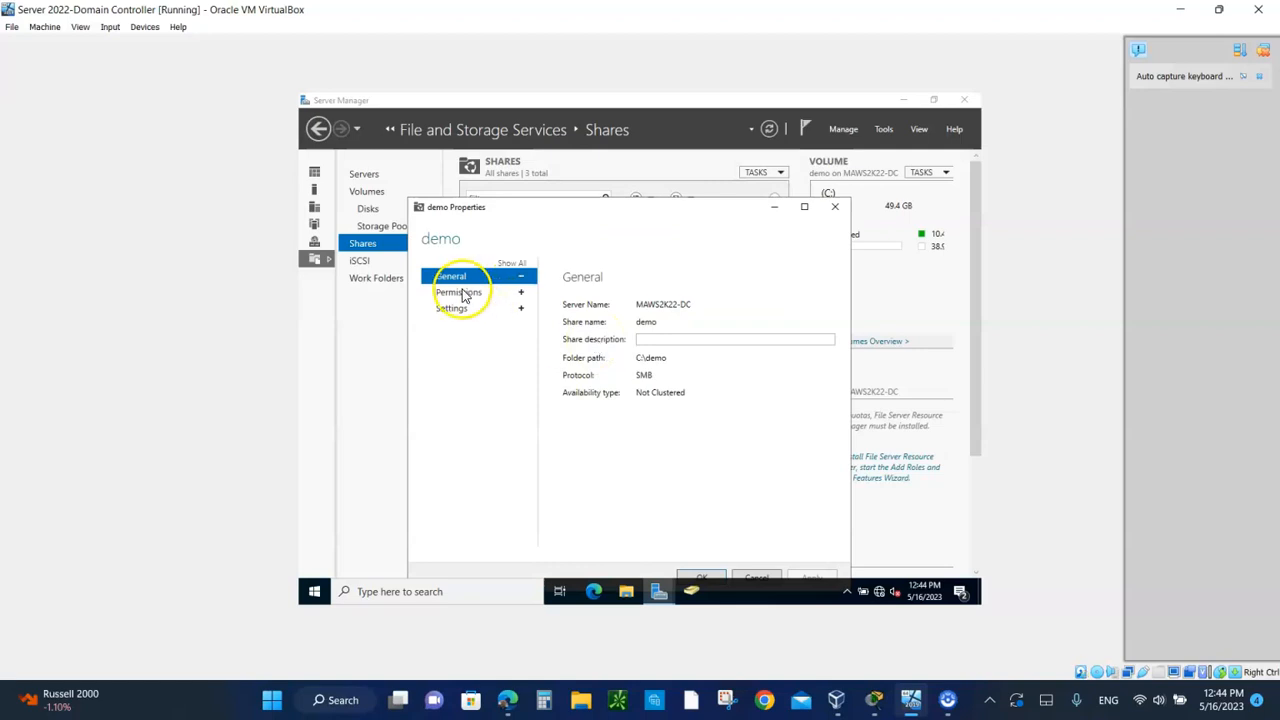
left_click(460, 293)
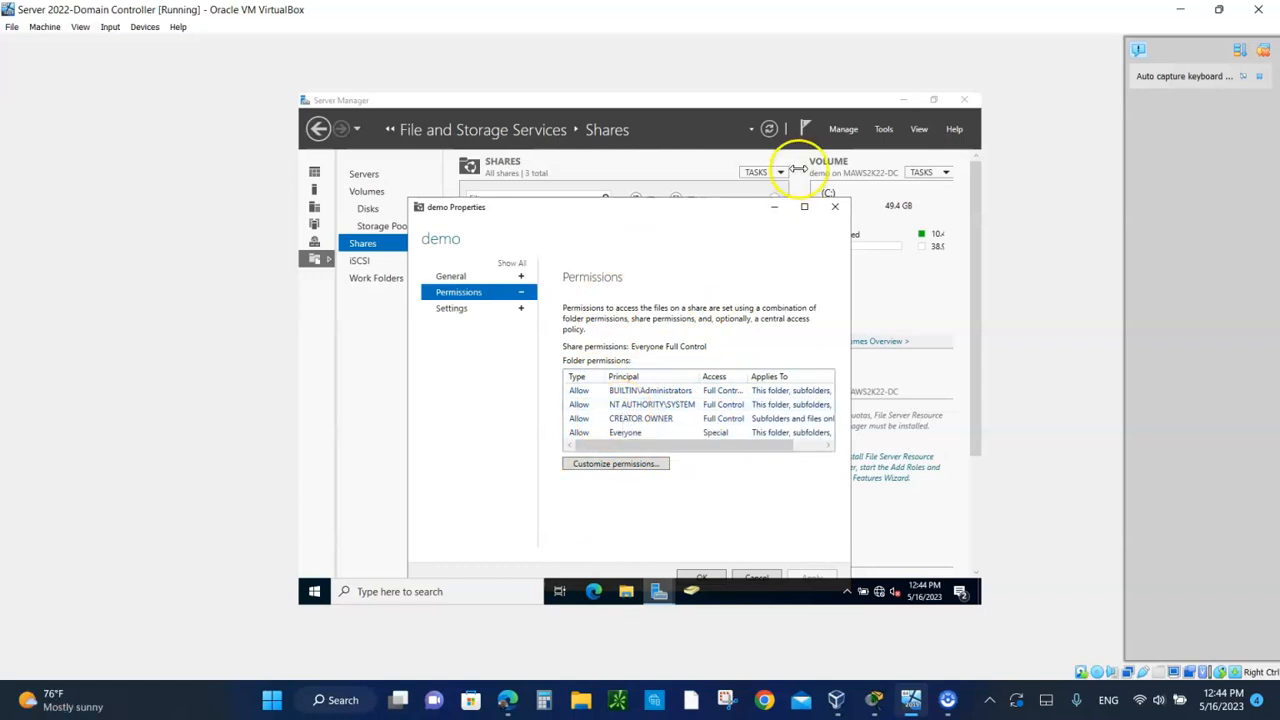
left_click(836, 210)
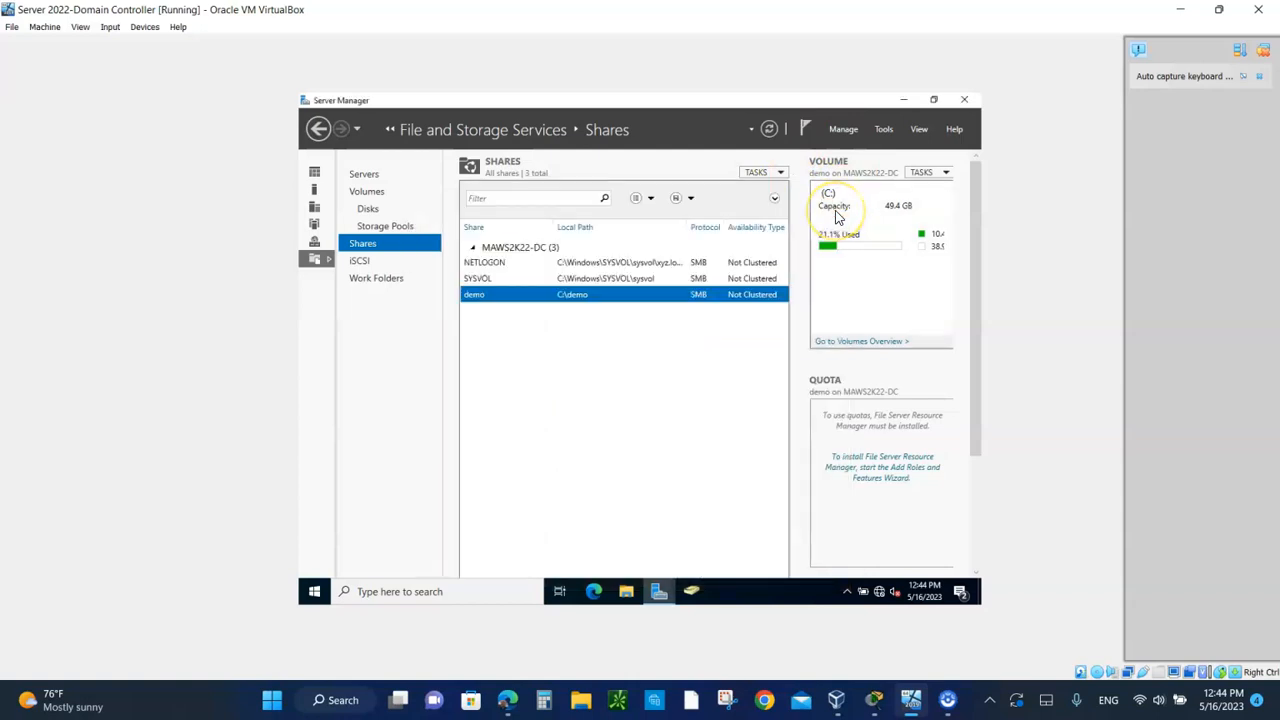
Close Server Manager and create a new folder named DEMO2 on Local Disk (C:) in File Explorer.
left_click(966, 100)
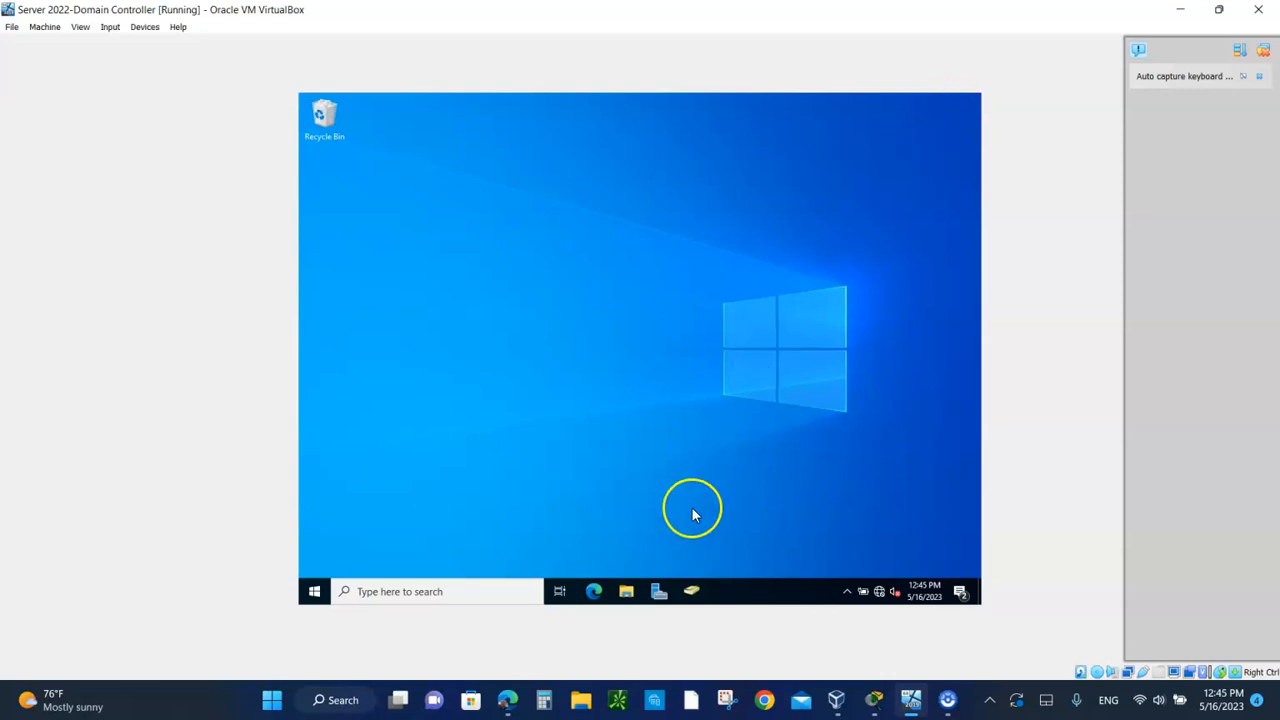
left_click(626, 591)
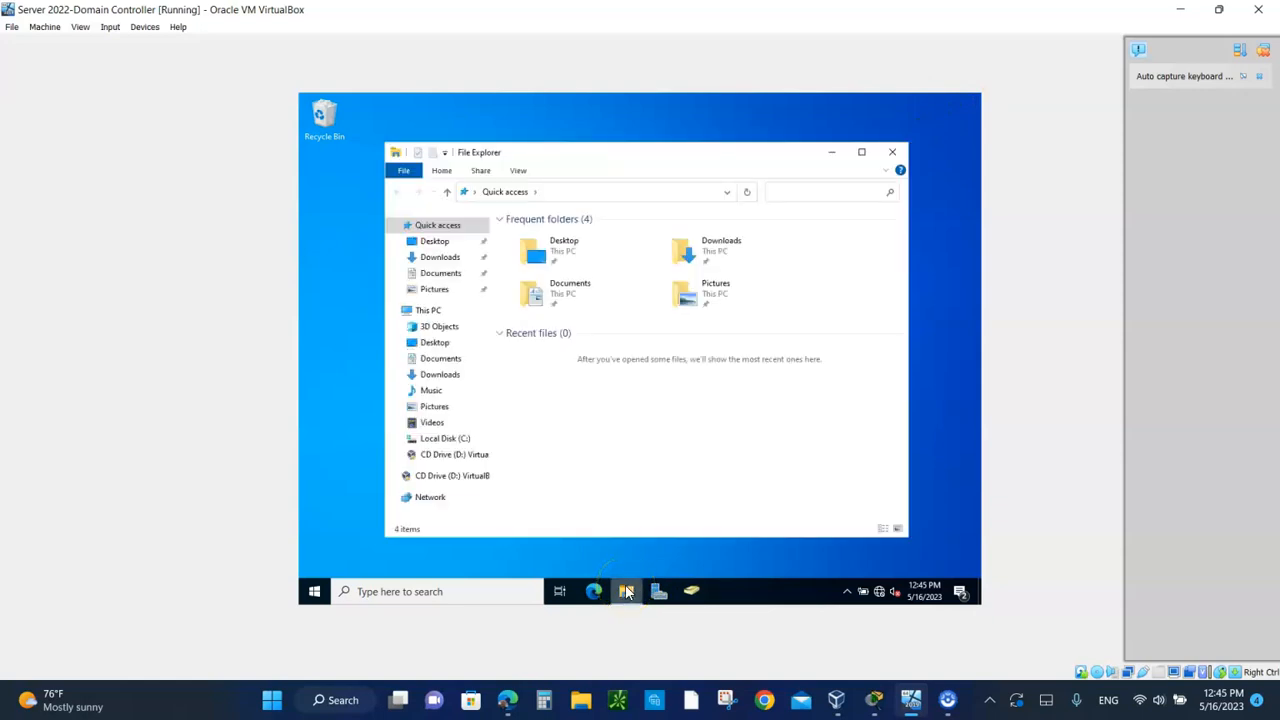
left_click(438, 440)
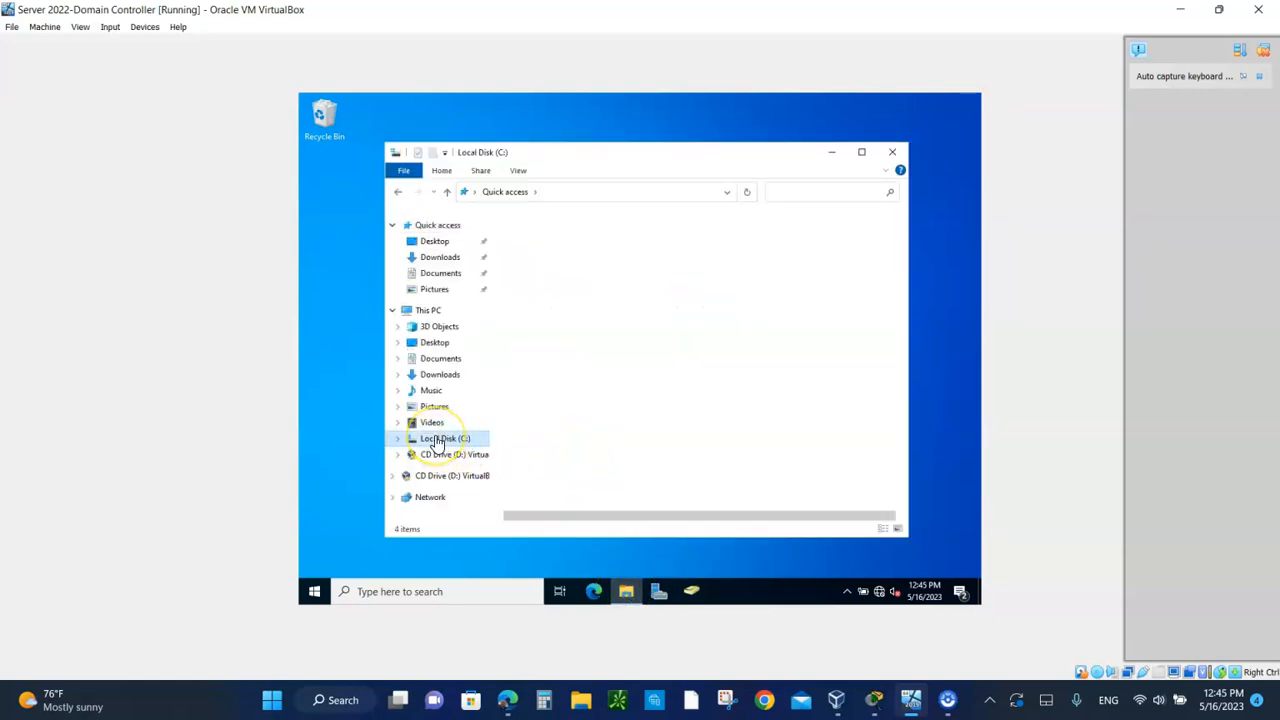
right_click(568, 378)
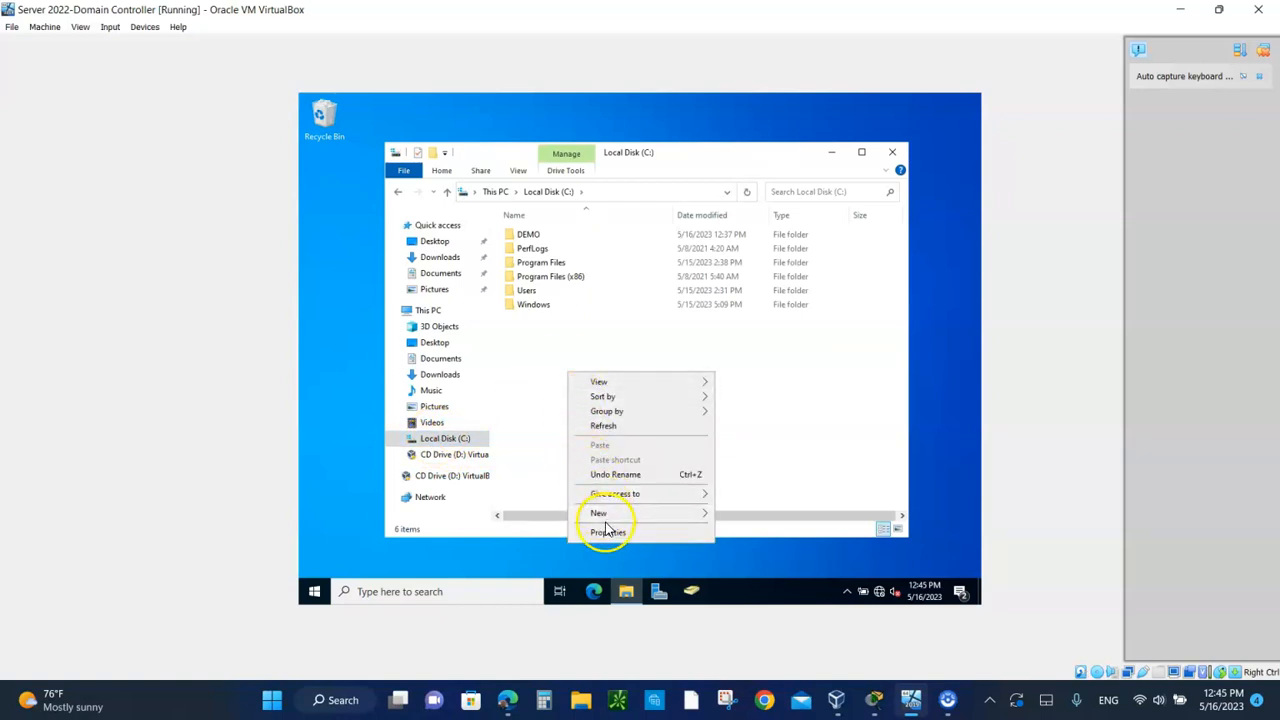
mouse_move(605, 516)
left_click(748, 515)
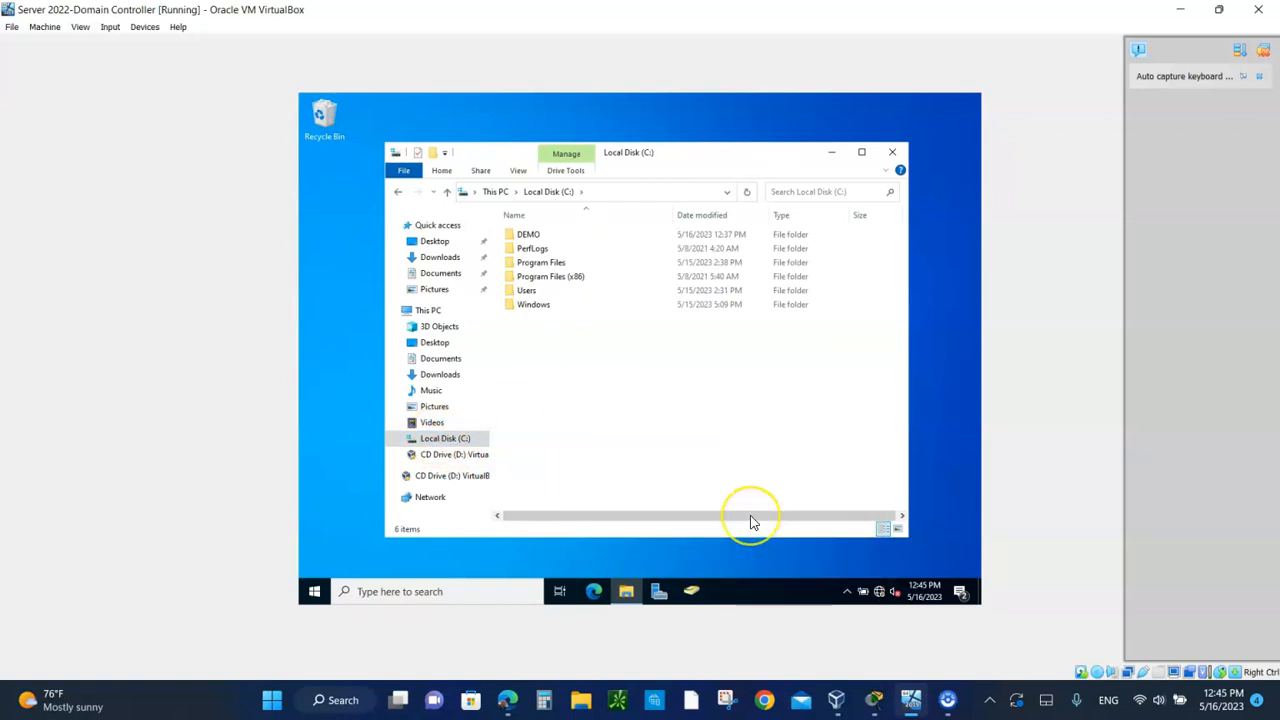
type("DE")
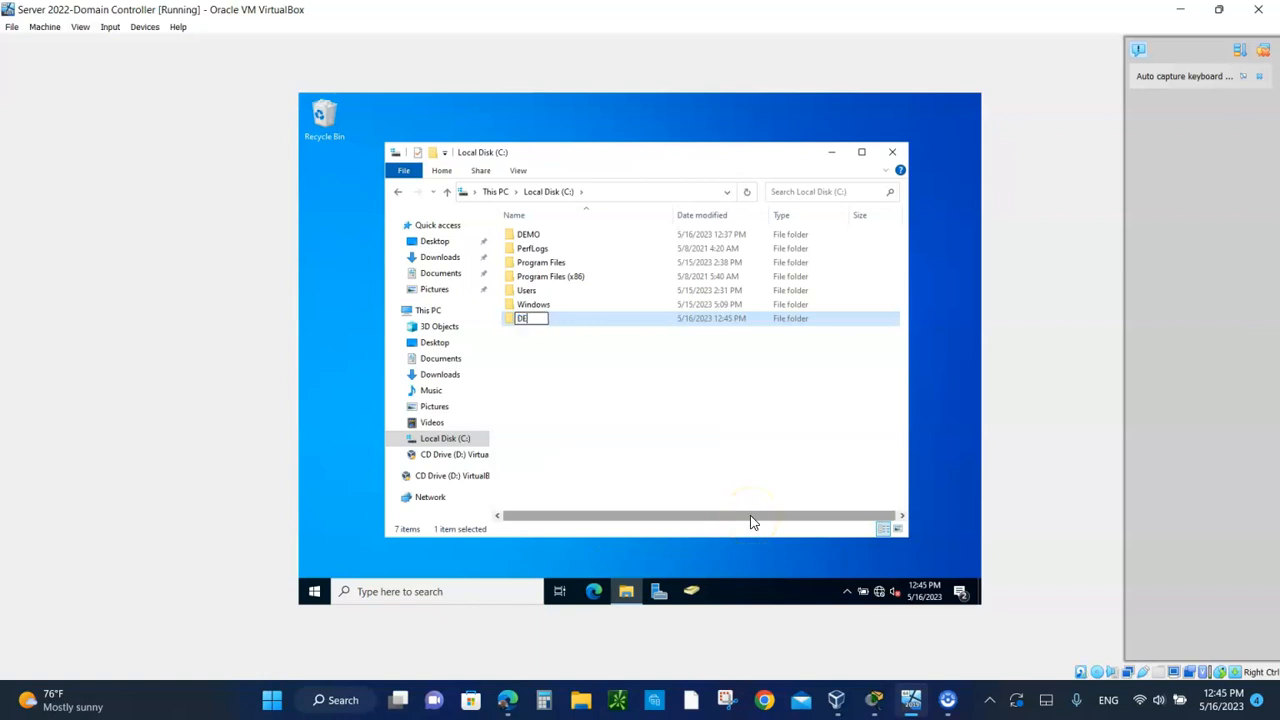
type("MO2")
left_click(682, 413)
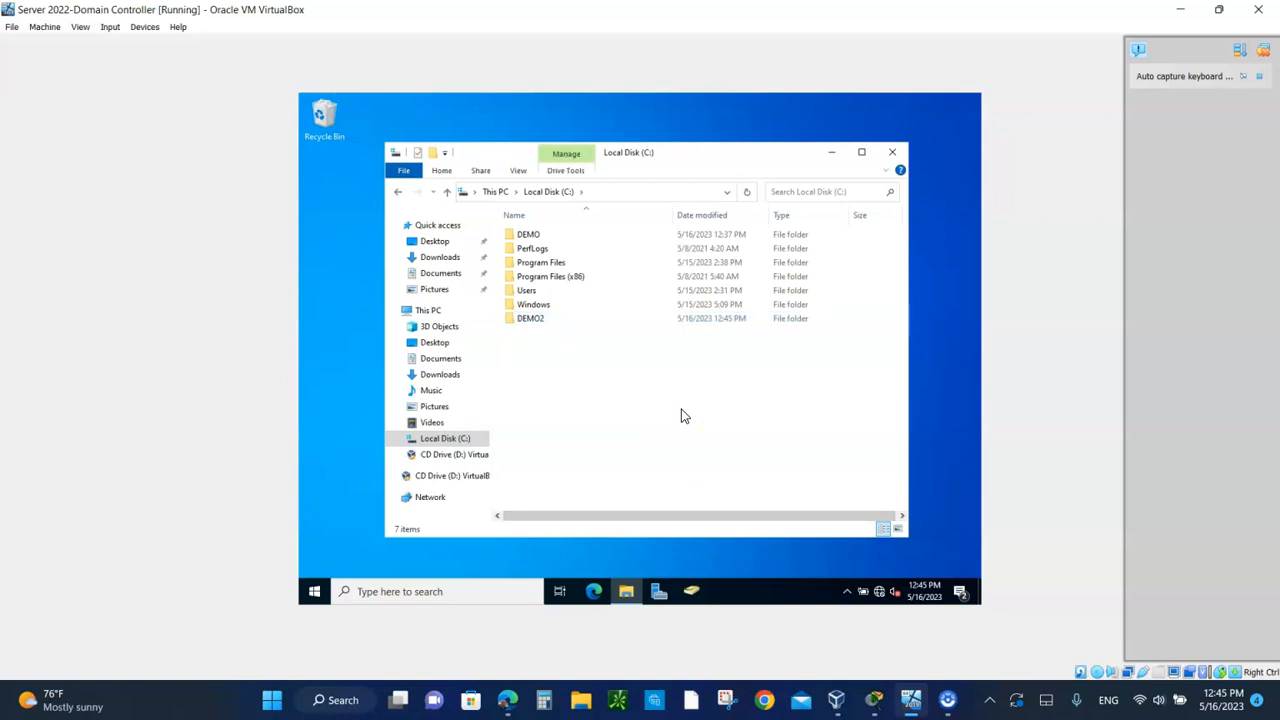
Open the advanced sharing settings of the DEMO2 folder and turn on sharing for it.
left_click(522, 320)
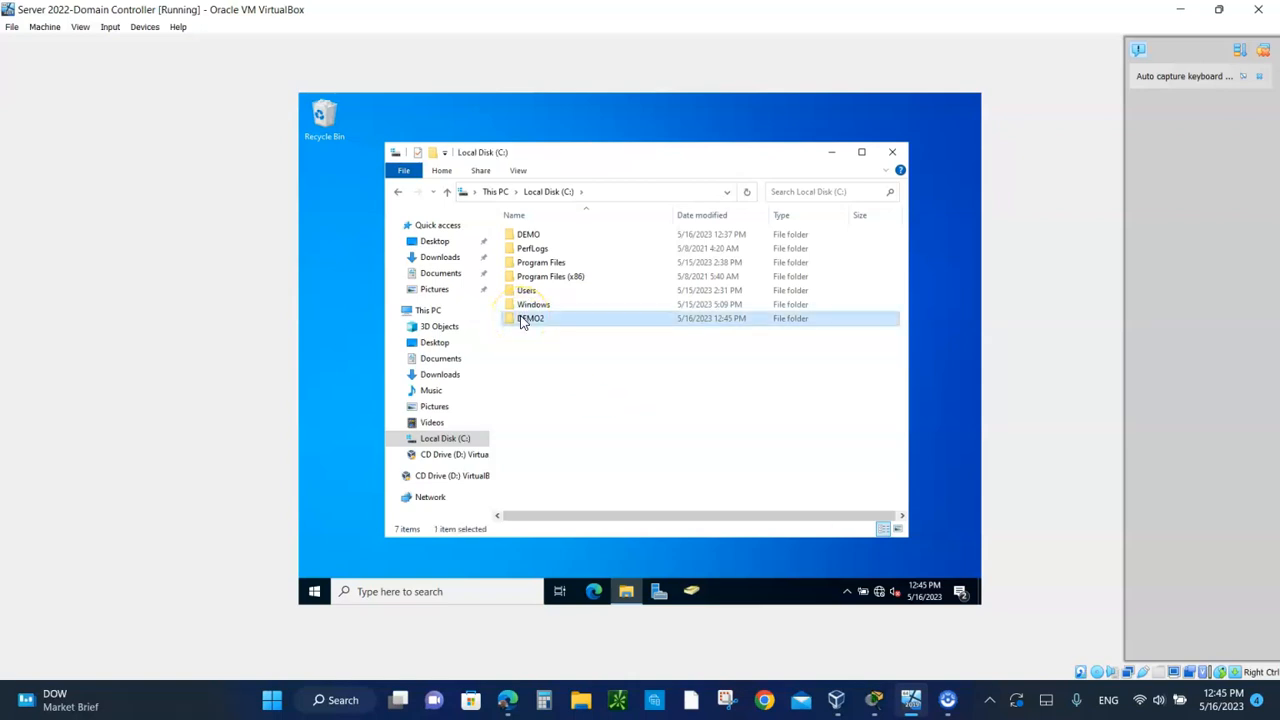
right_click(522, 320)
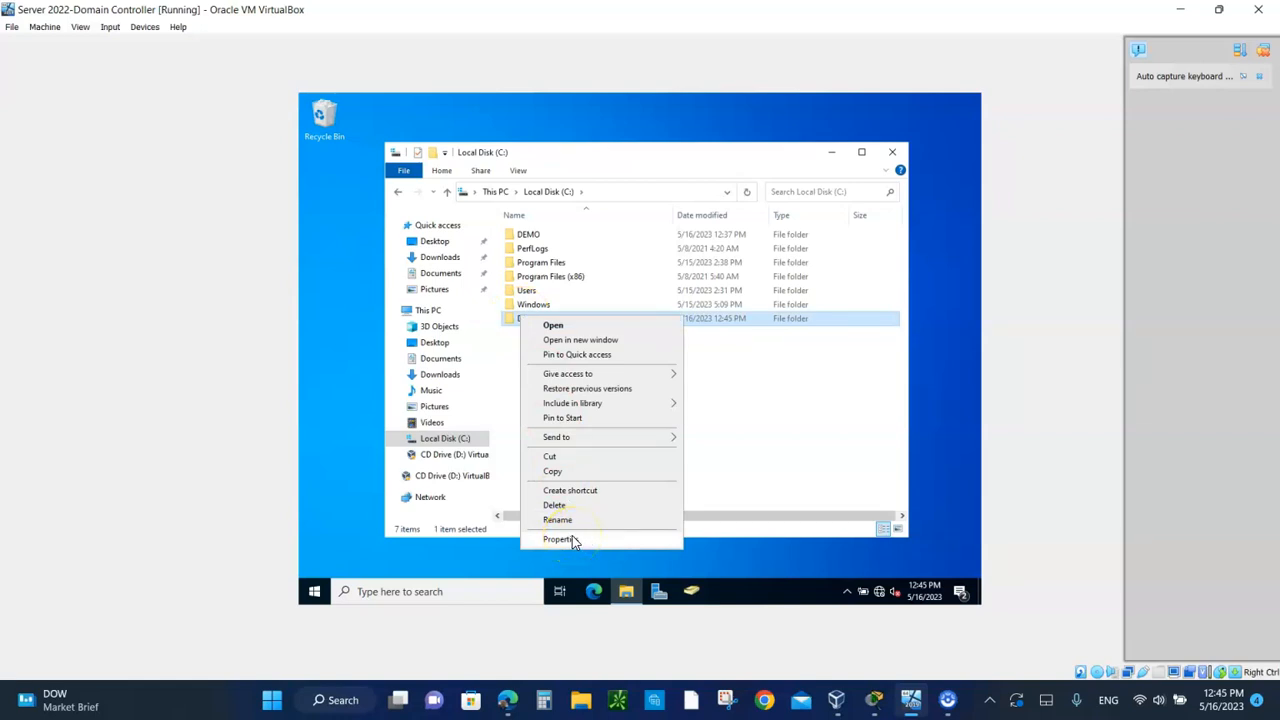
left_click(572, 539)
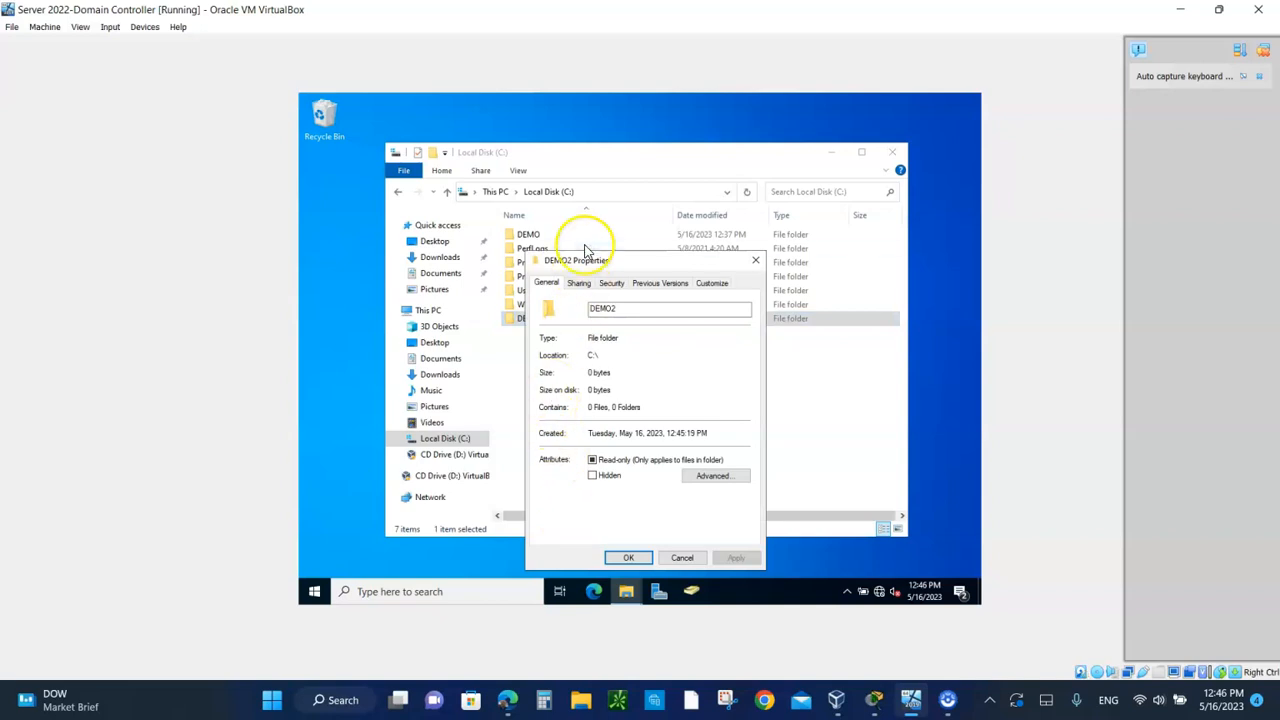
left_click(577, 288)
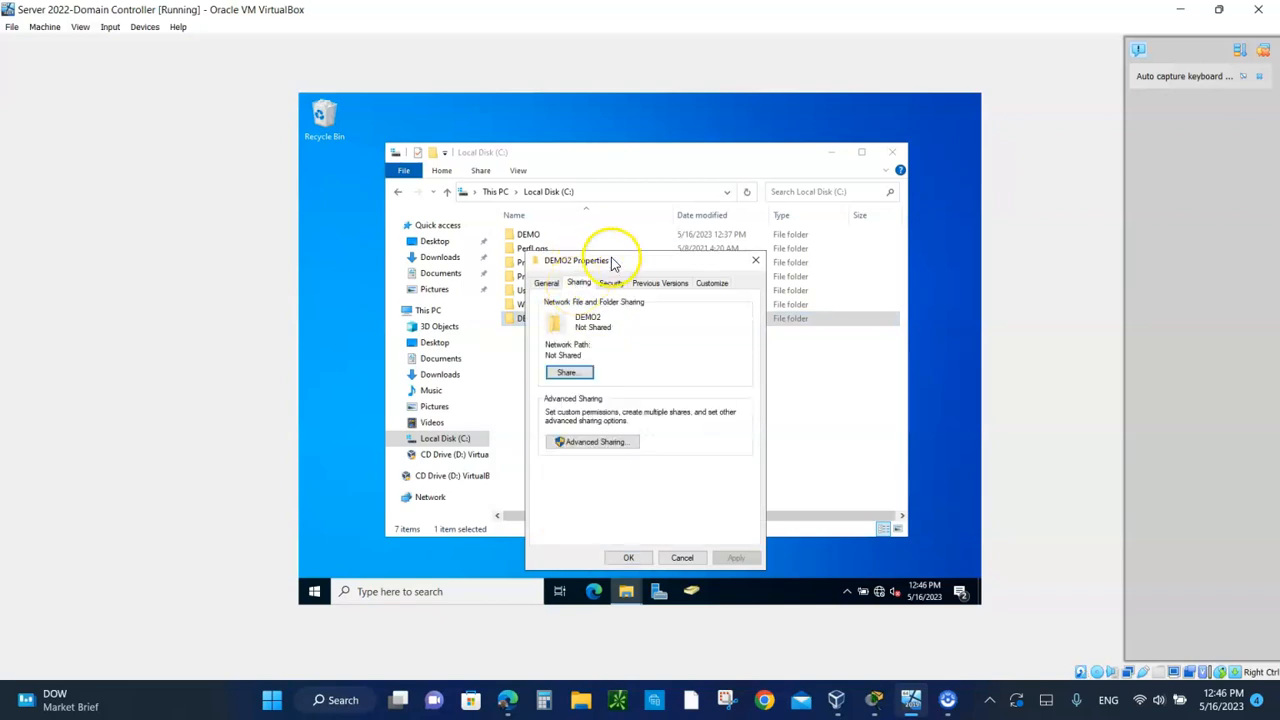
left_click_drag(631, 261, 543, 156)
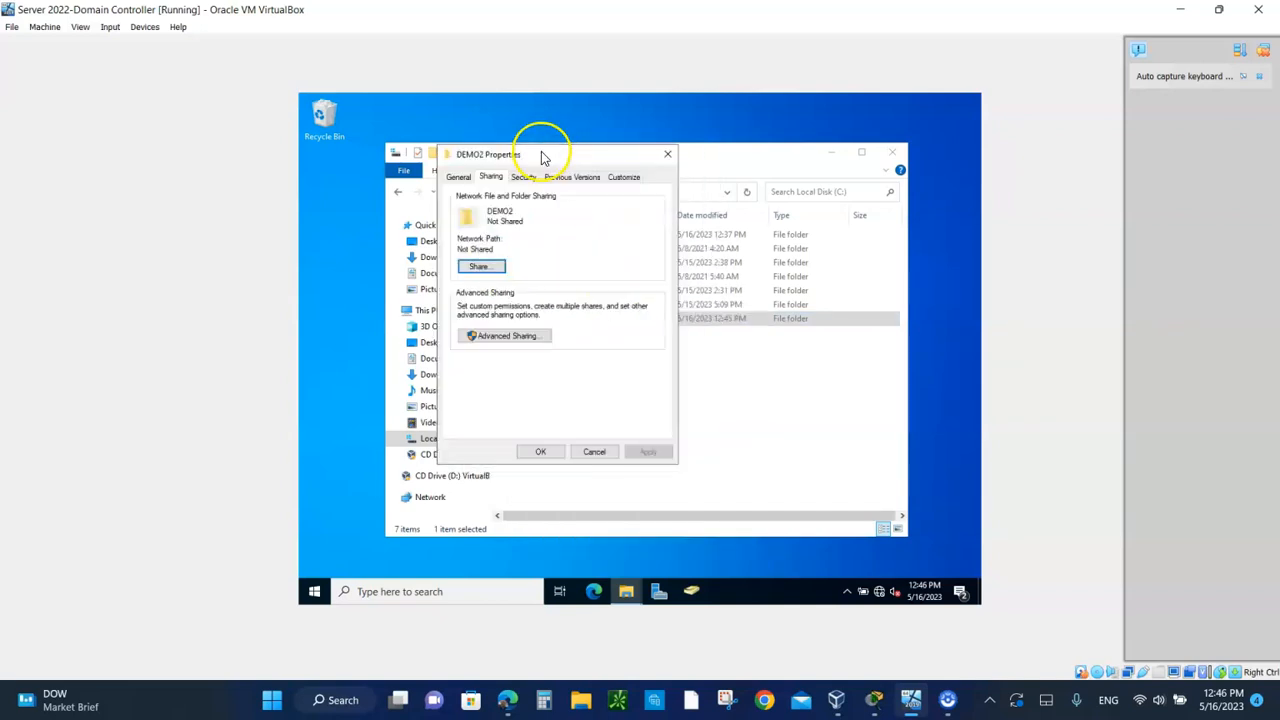
left_click(510, 342)
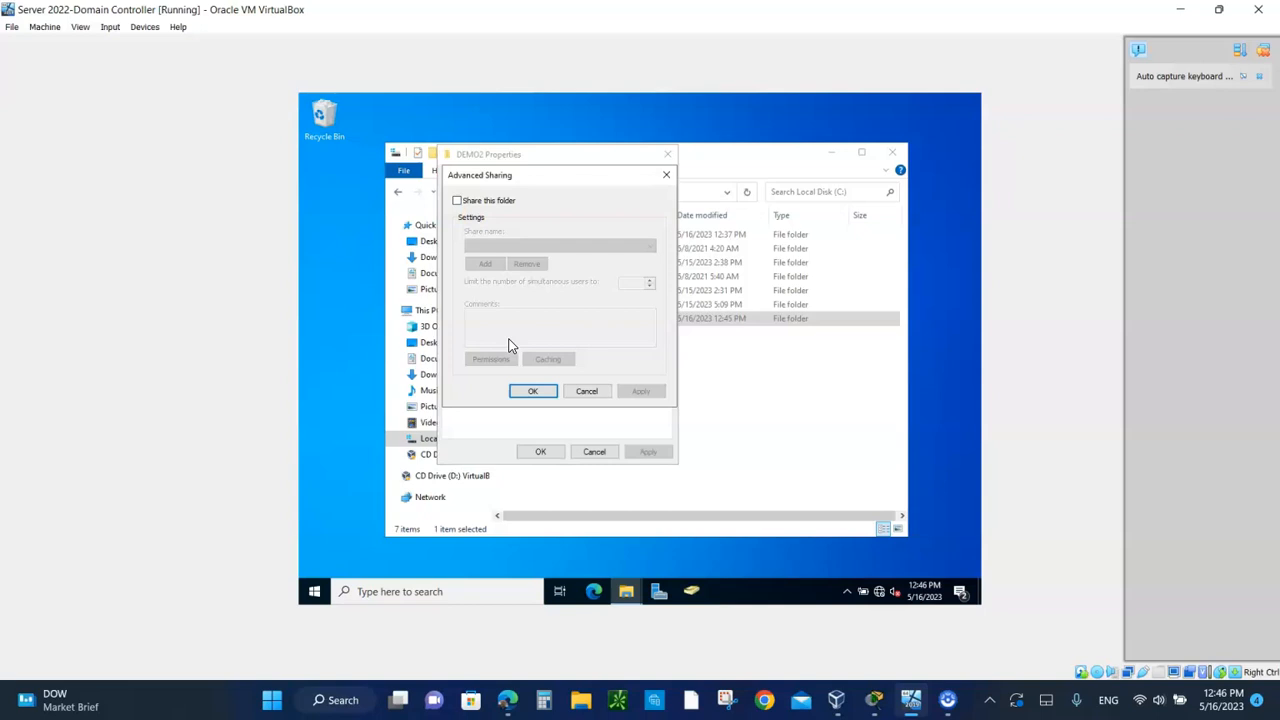
left_click(457, 201)
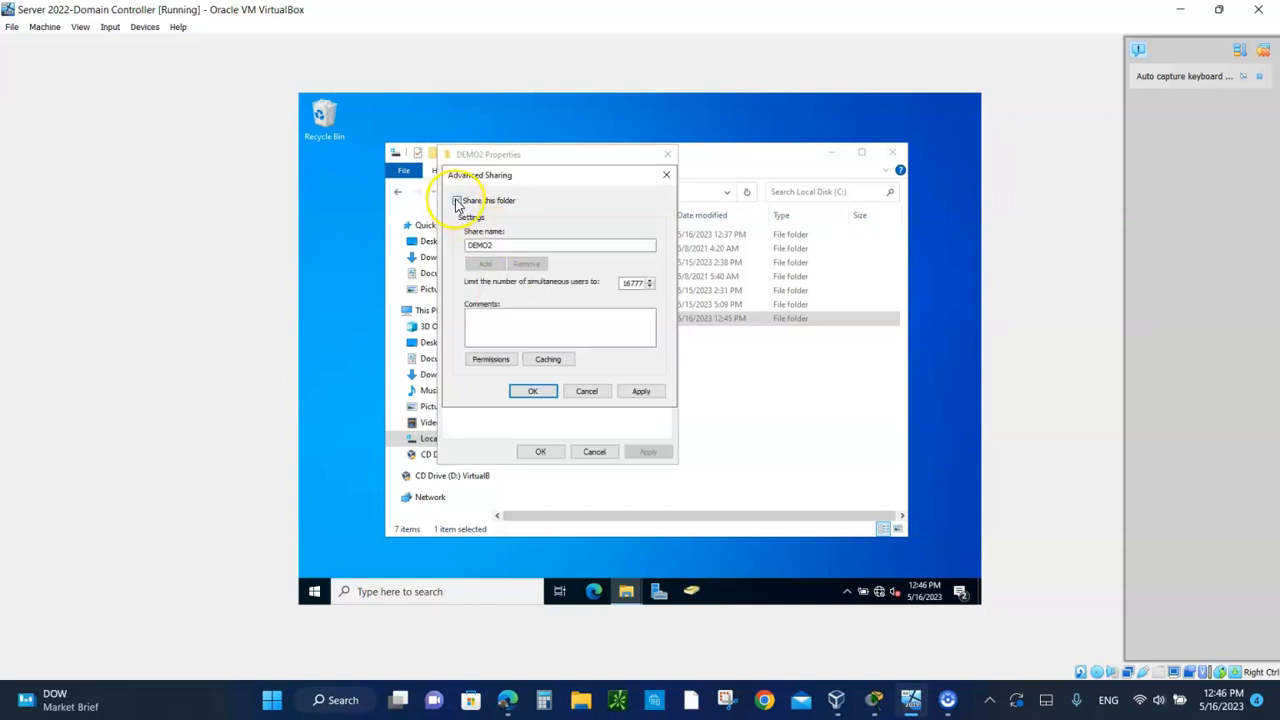
Allow Everyone Full Control, Change and Read in the DEMO2 share permissions, and apply them.
left_click(490, 360)
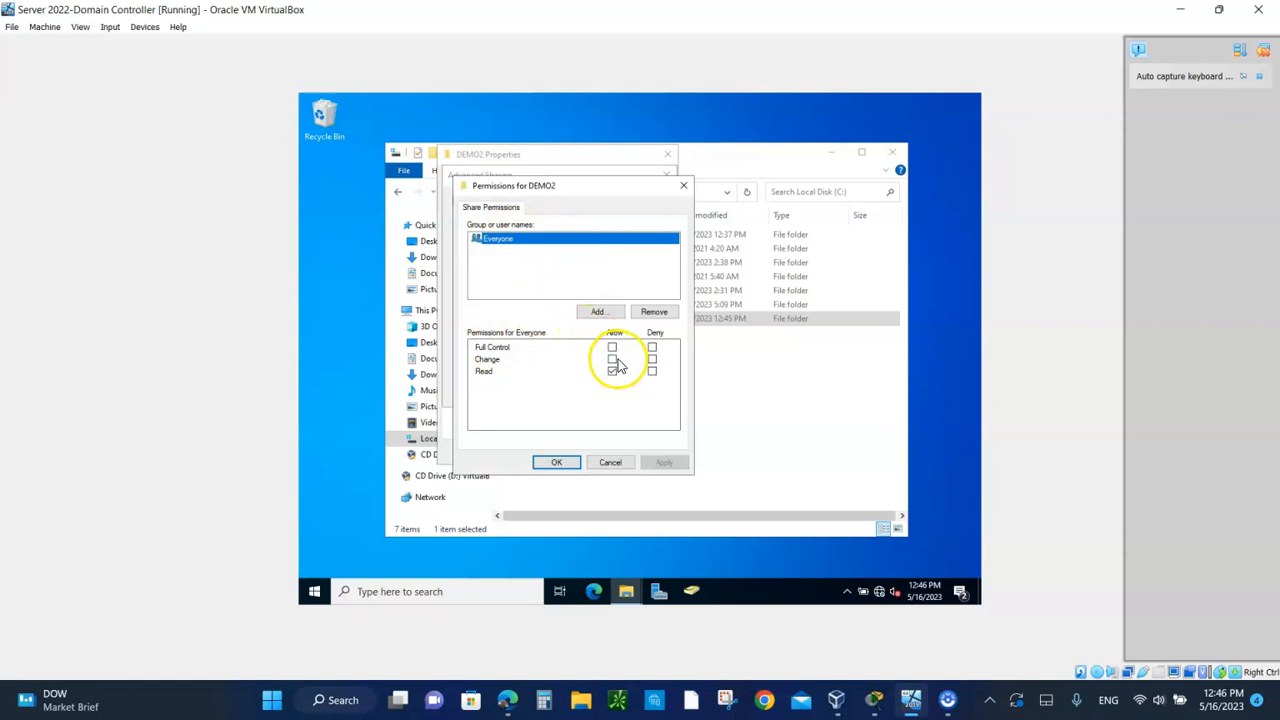
left_click(611, 348)
left_click(612, 359)
left_click(612, 347)
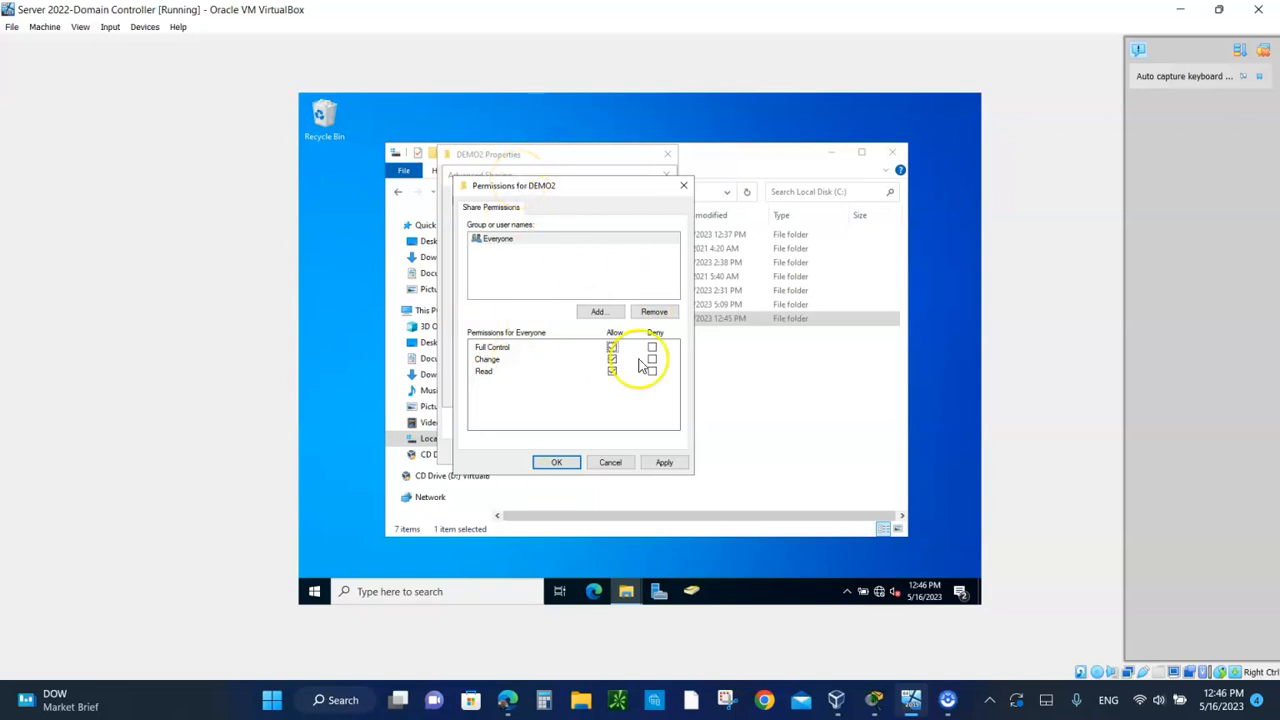
left_click(665, 463)
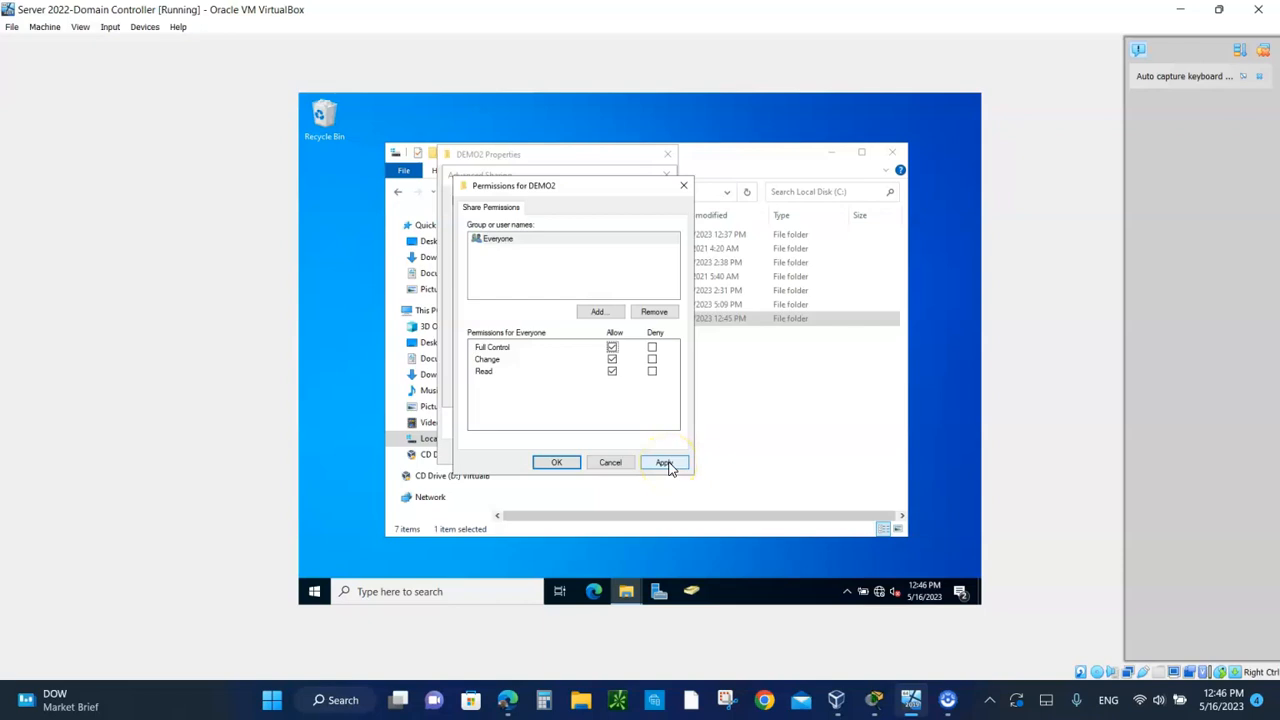
left_click(558, 463)
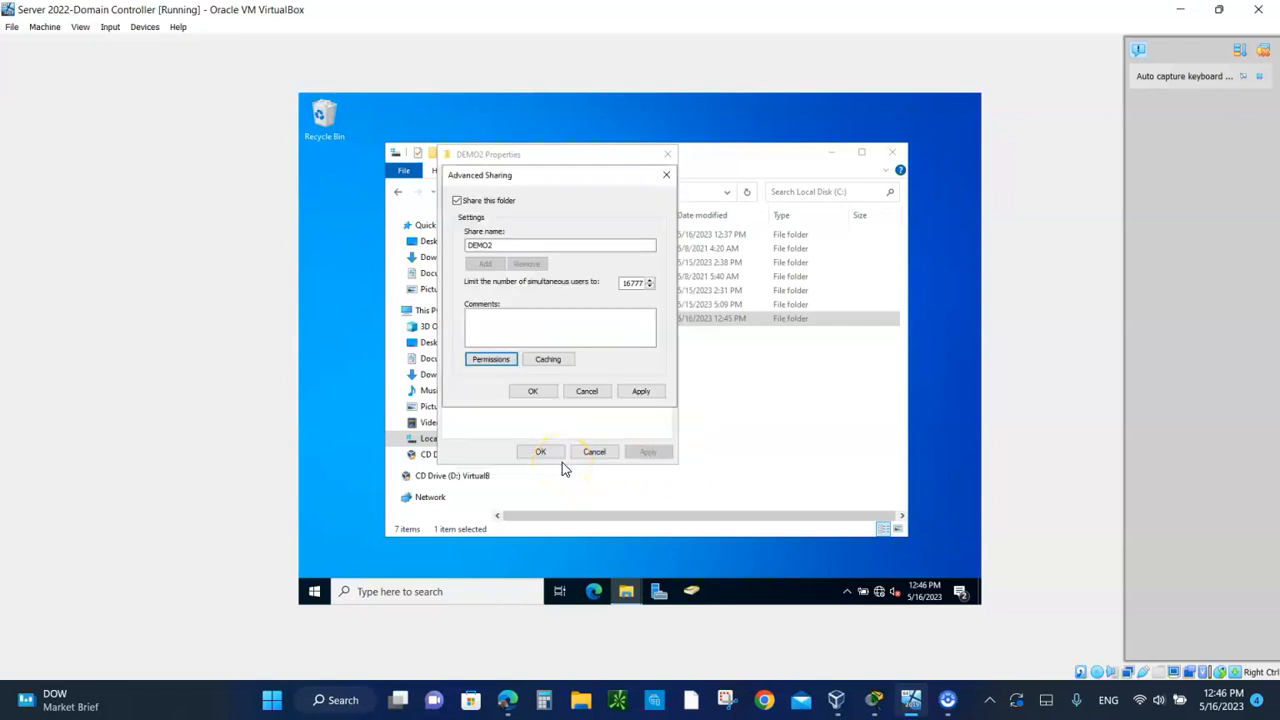
Confirm the advanced sharing settings for DEMO2 and close the folder's properties.
left_click(494, 323)
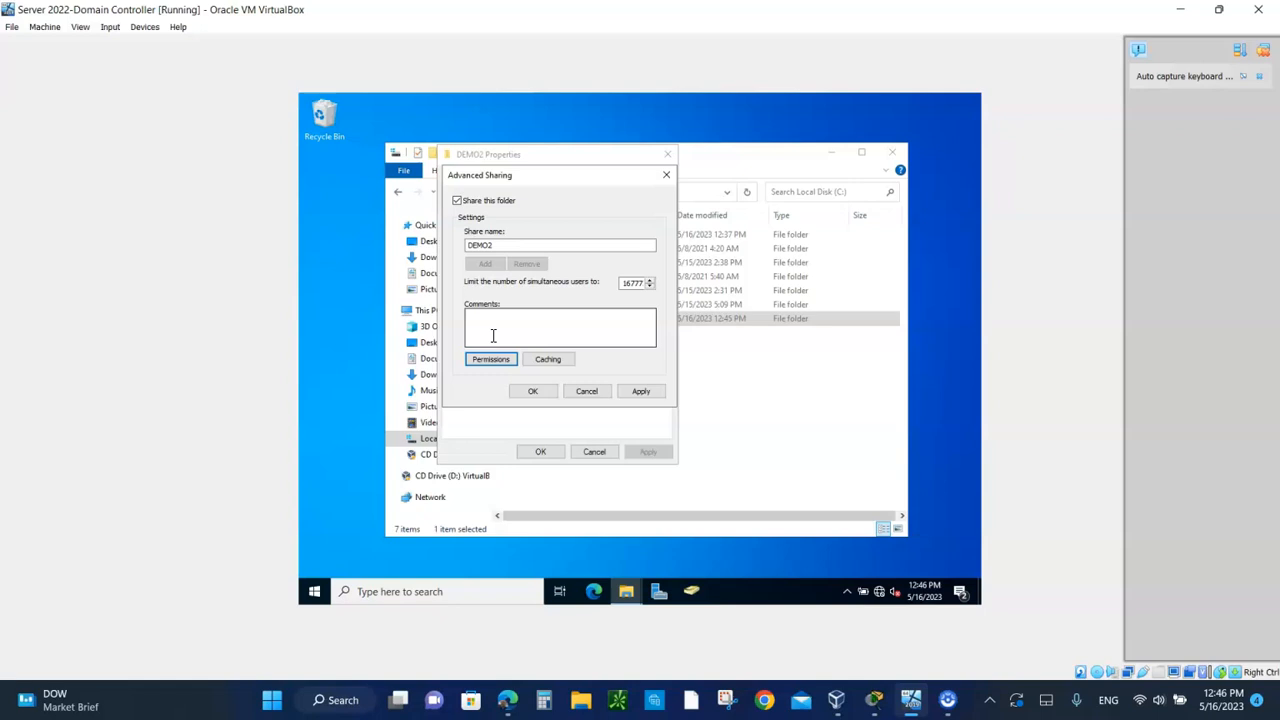
left_click(535, 395)
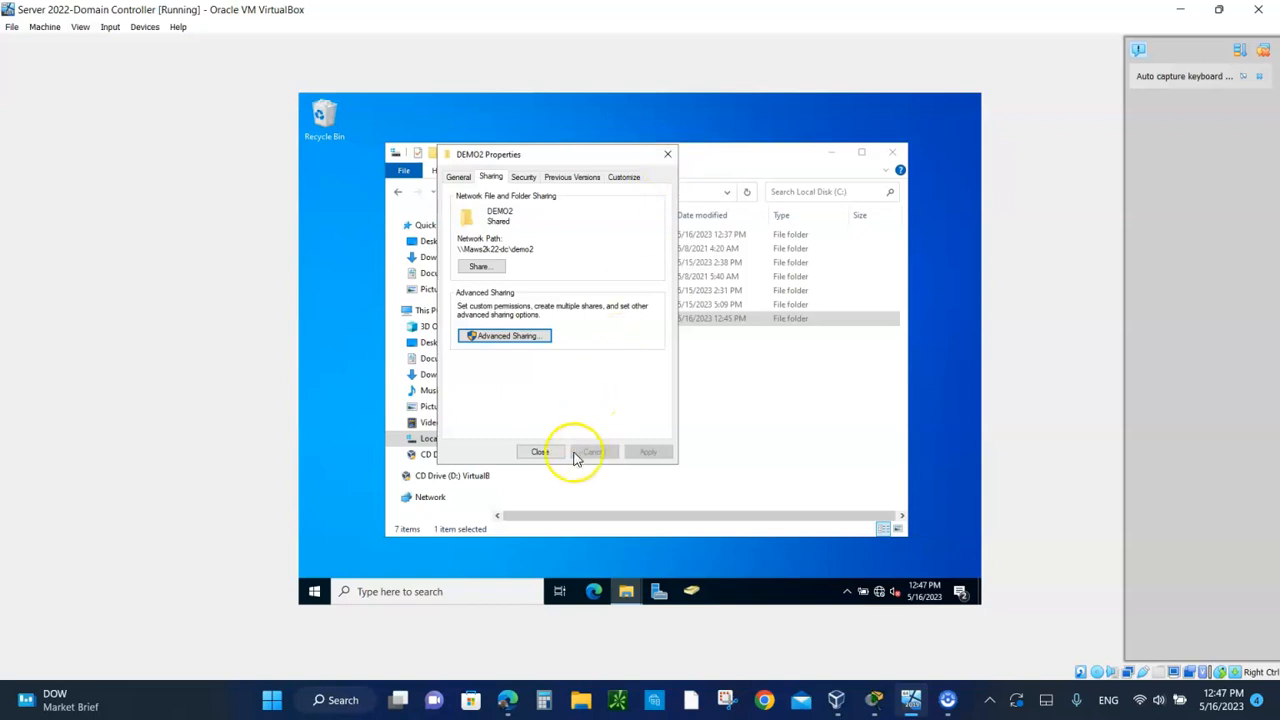
left_click(537, 451)
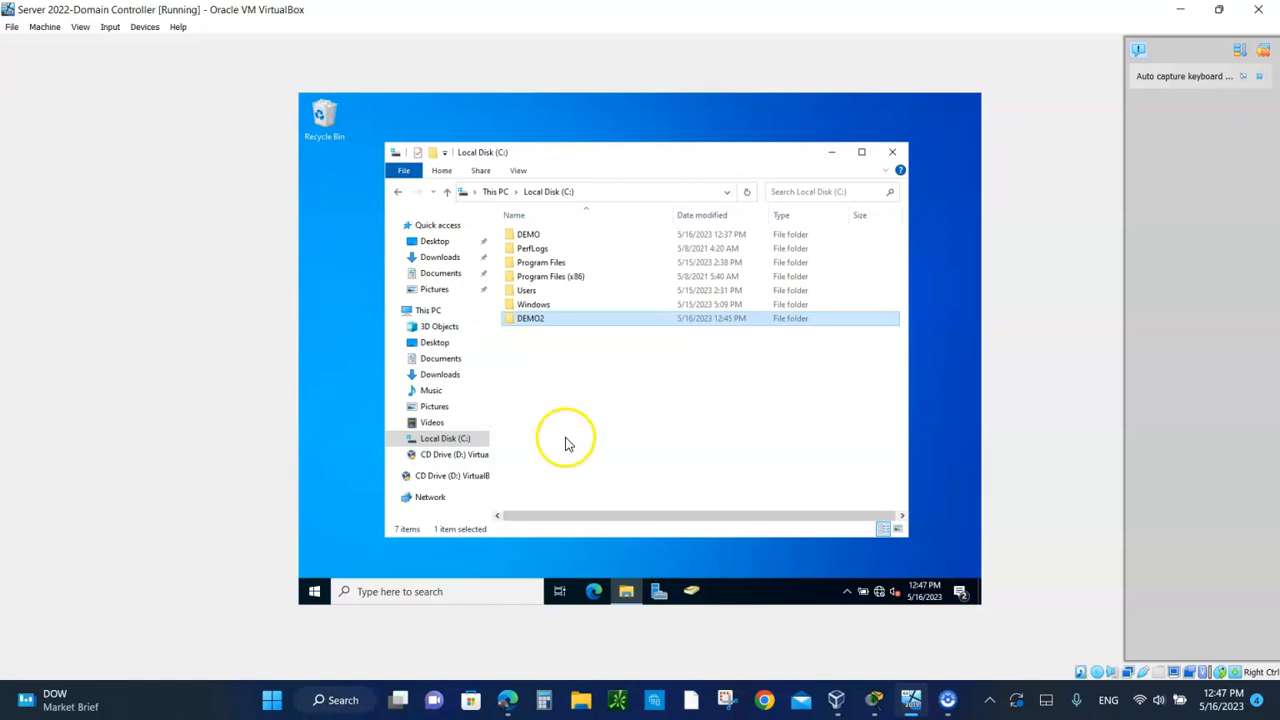
Create a new folder named DEMO3 on Local Disk (C:) and close File Explorer.
right_click(545, 422)
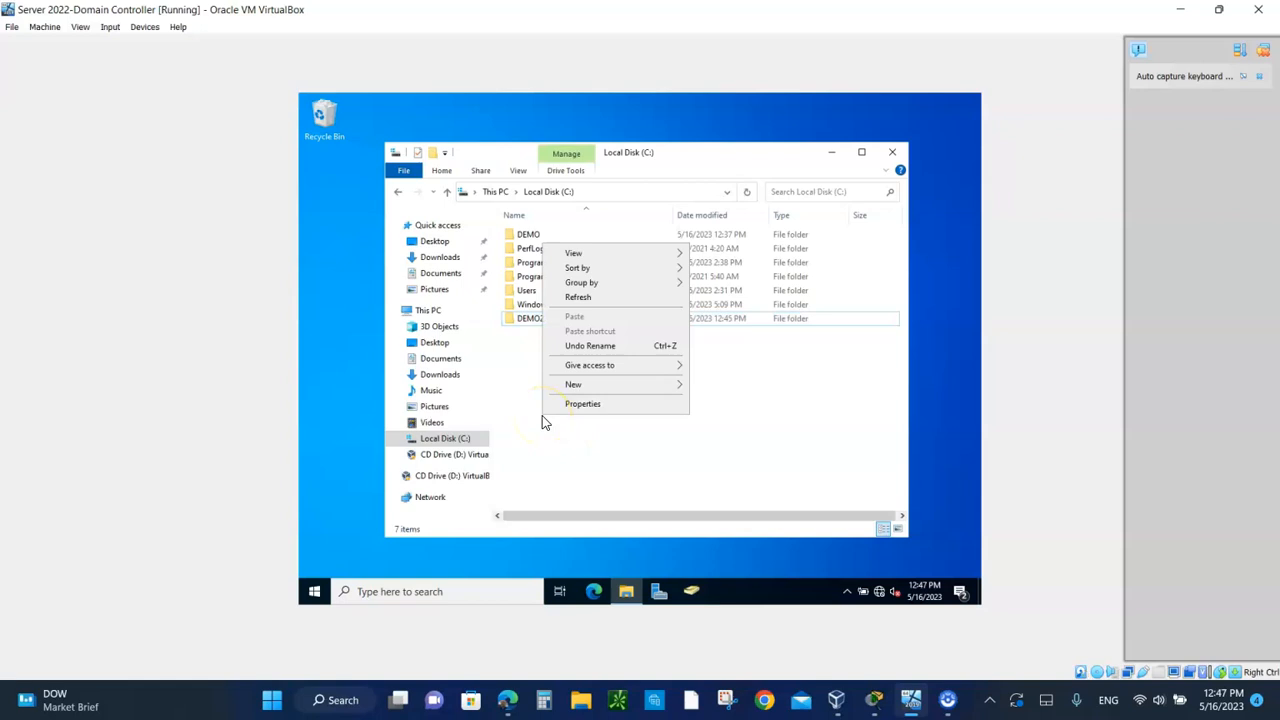
mouse_move(572, 384)
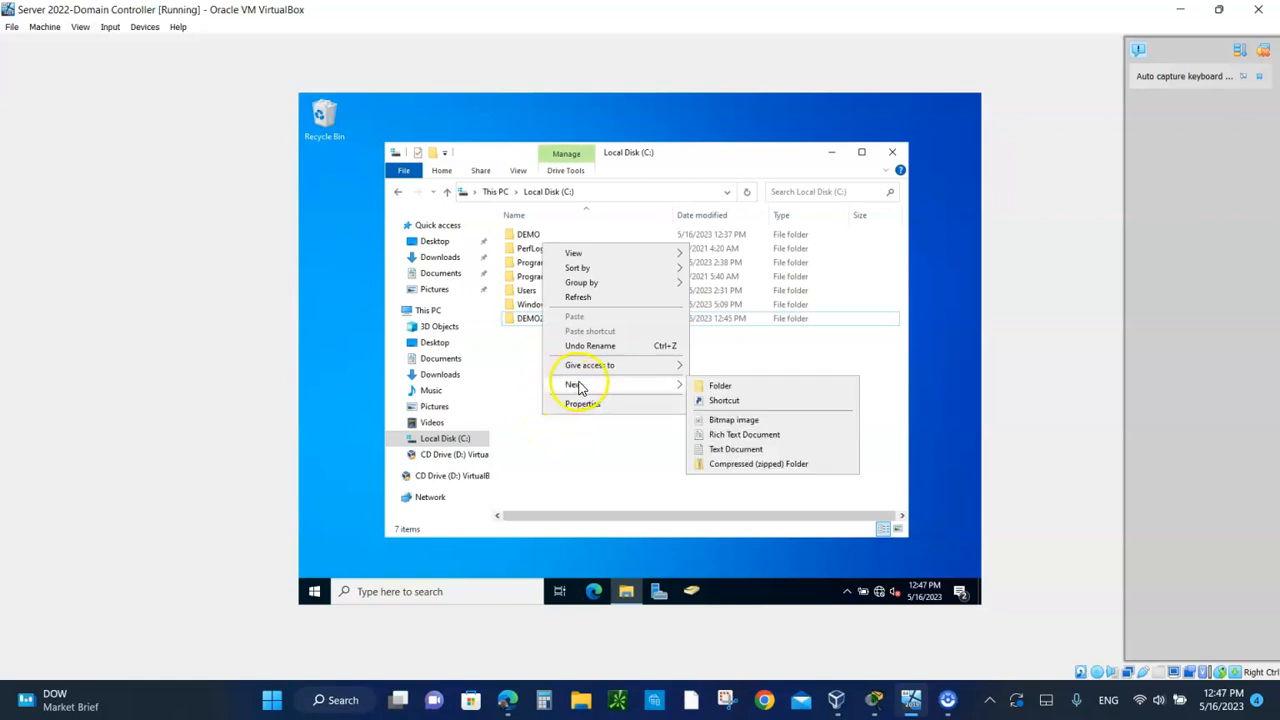
left_click(718, 386)
type("DEMO")
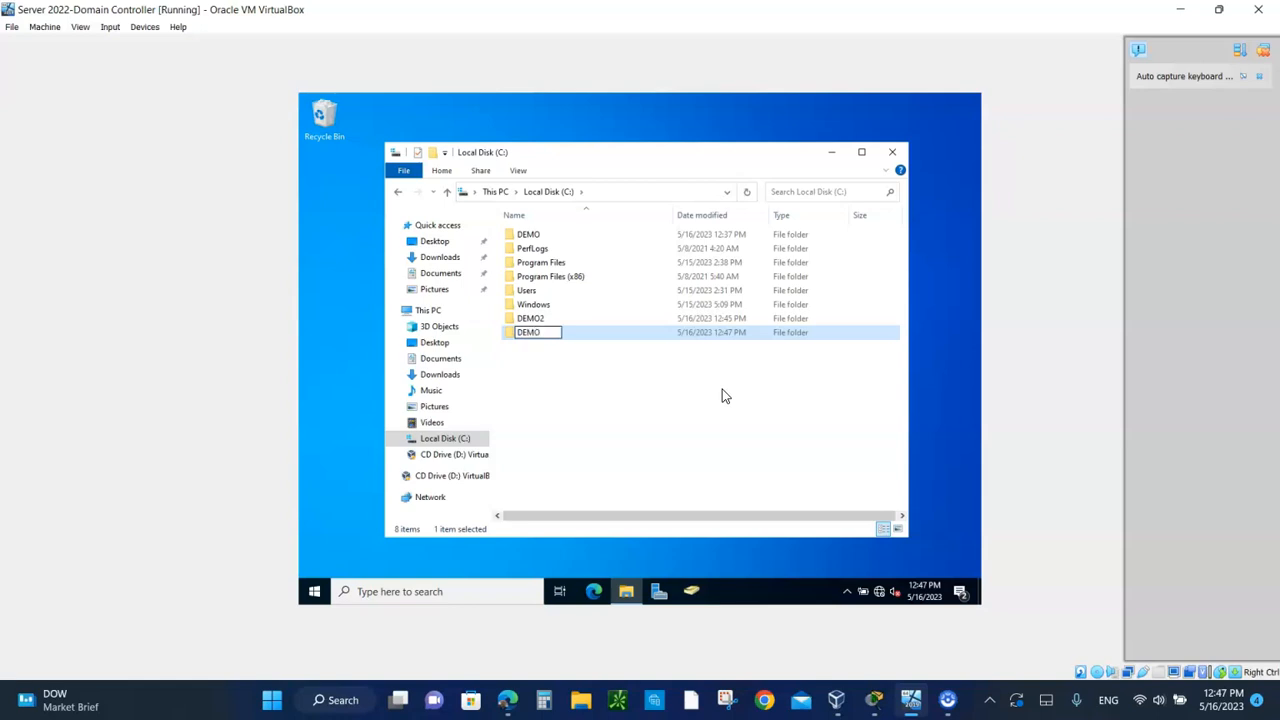
type("3")
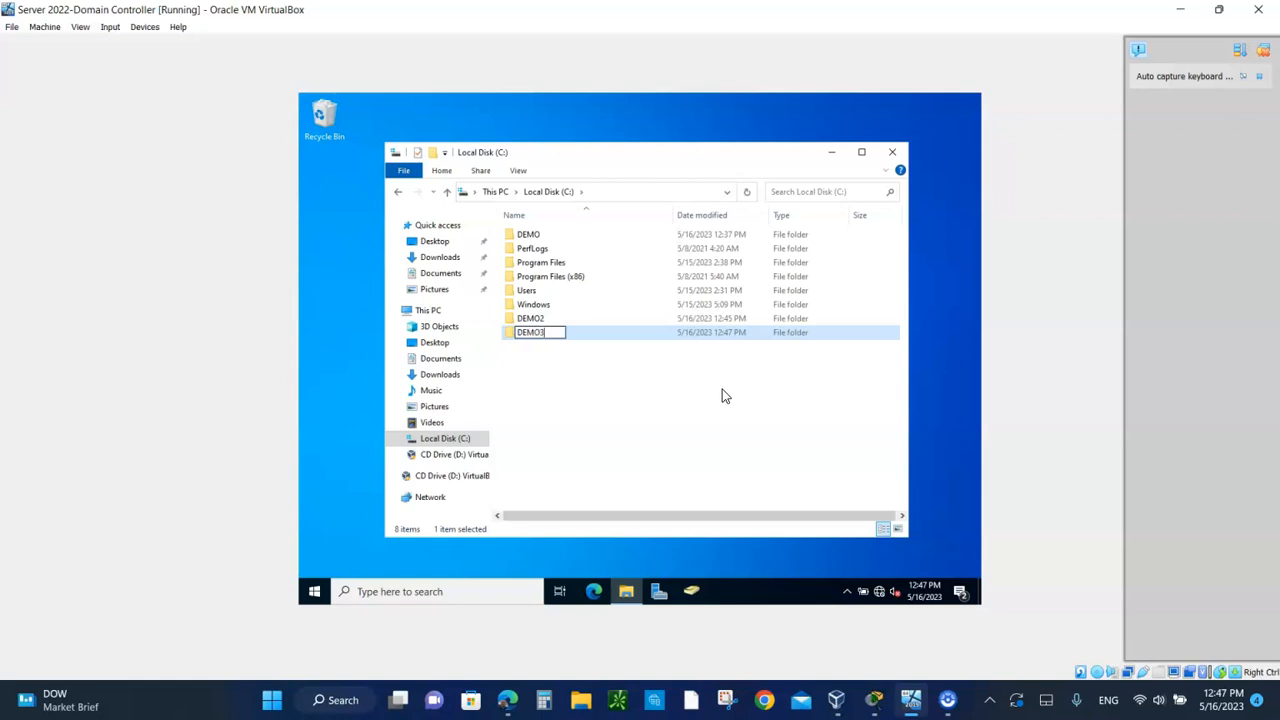
left_click(632, 428)
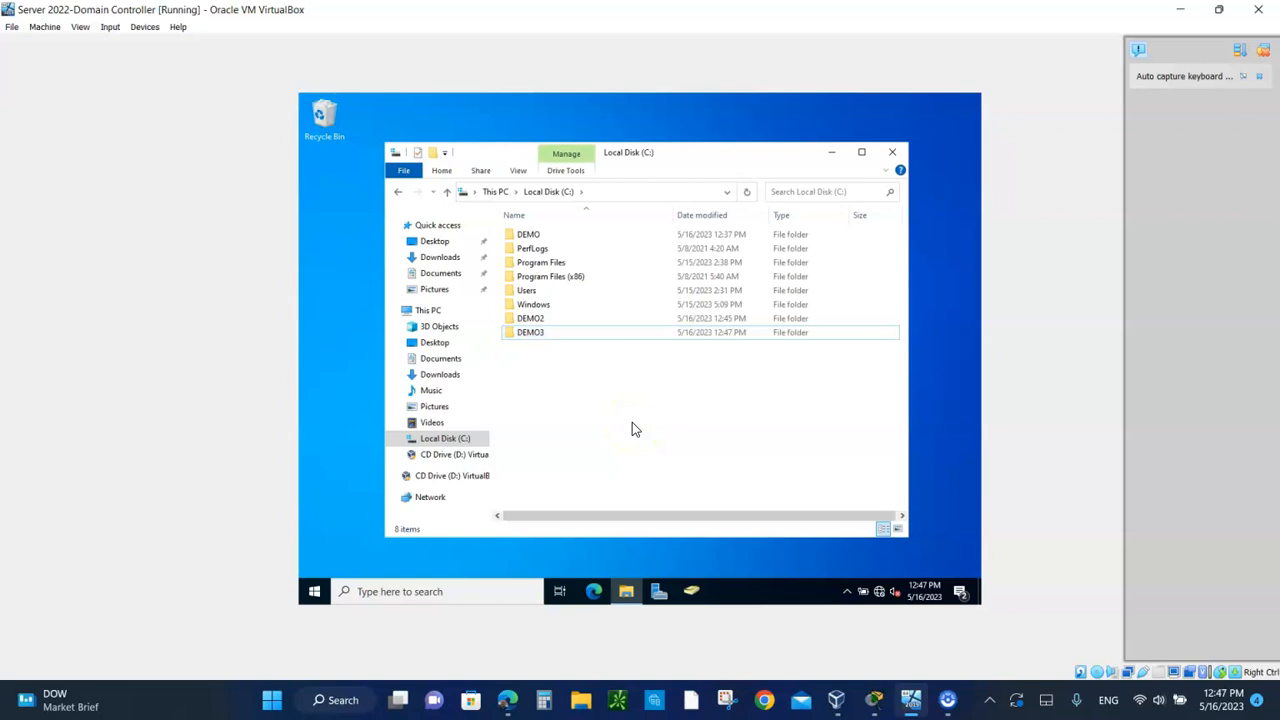
left_click(893, 153)
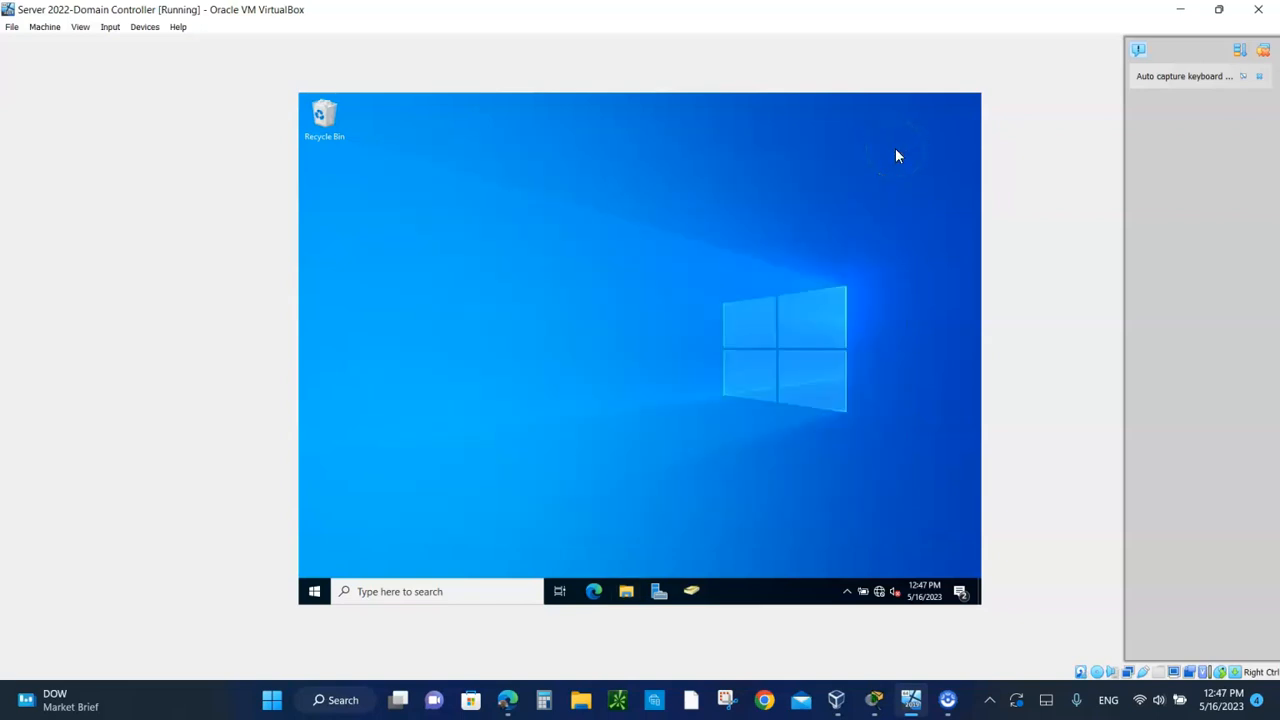
Open Computer Management and display the Shares list under Shared Folders.
right_click(316, 593)
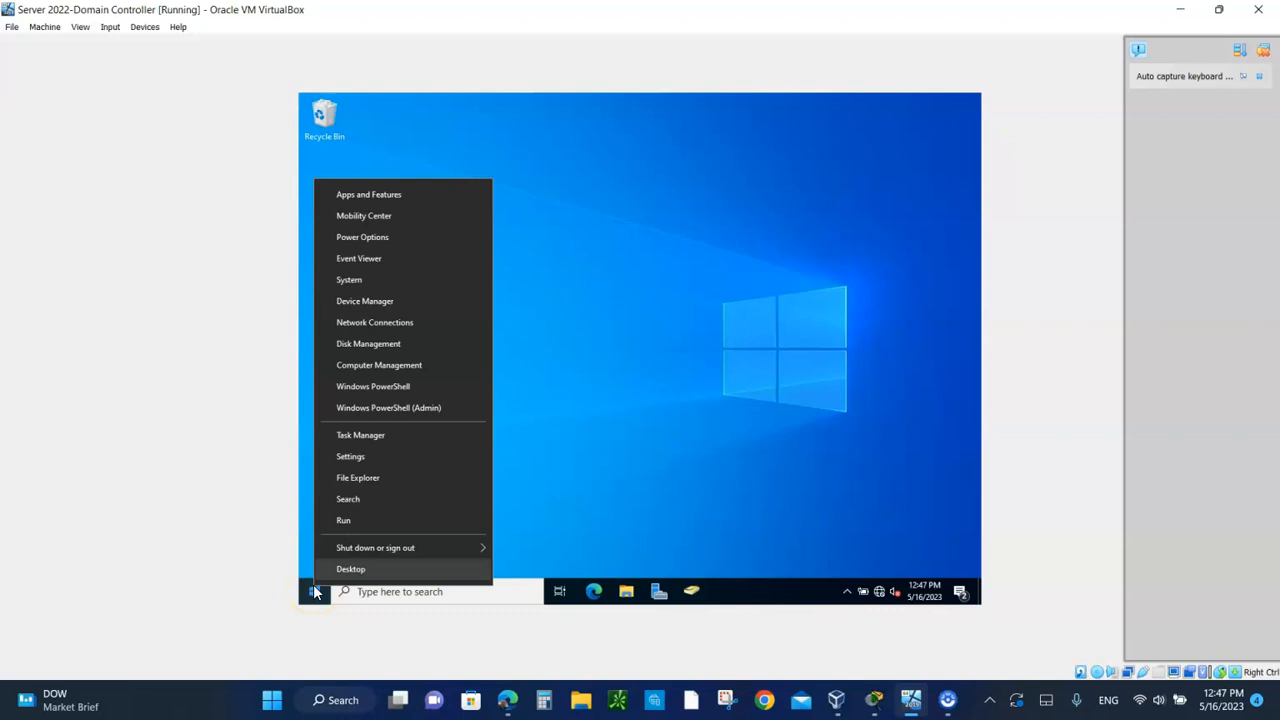
left_click(367, 368)
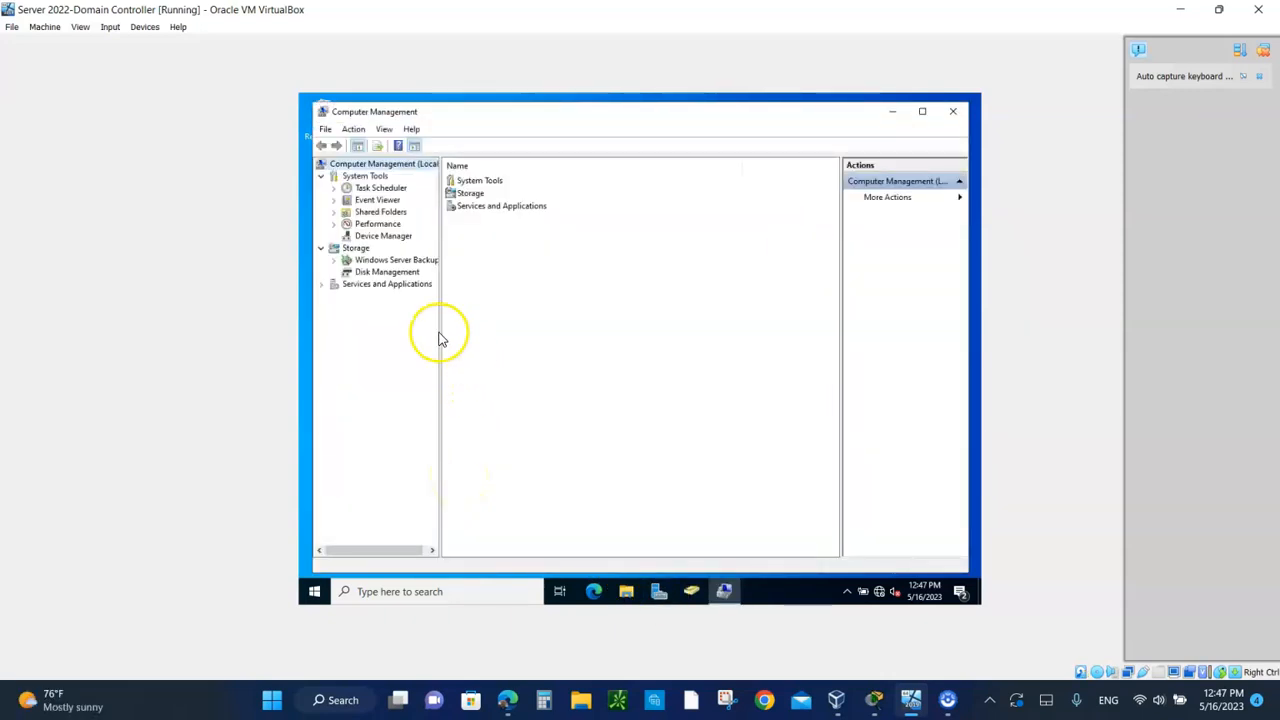
left_click(333, 214)
left_click(379, 225)
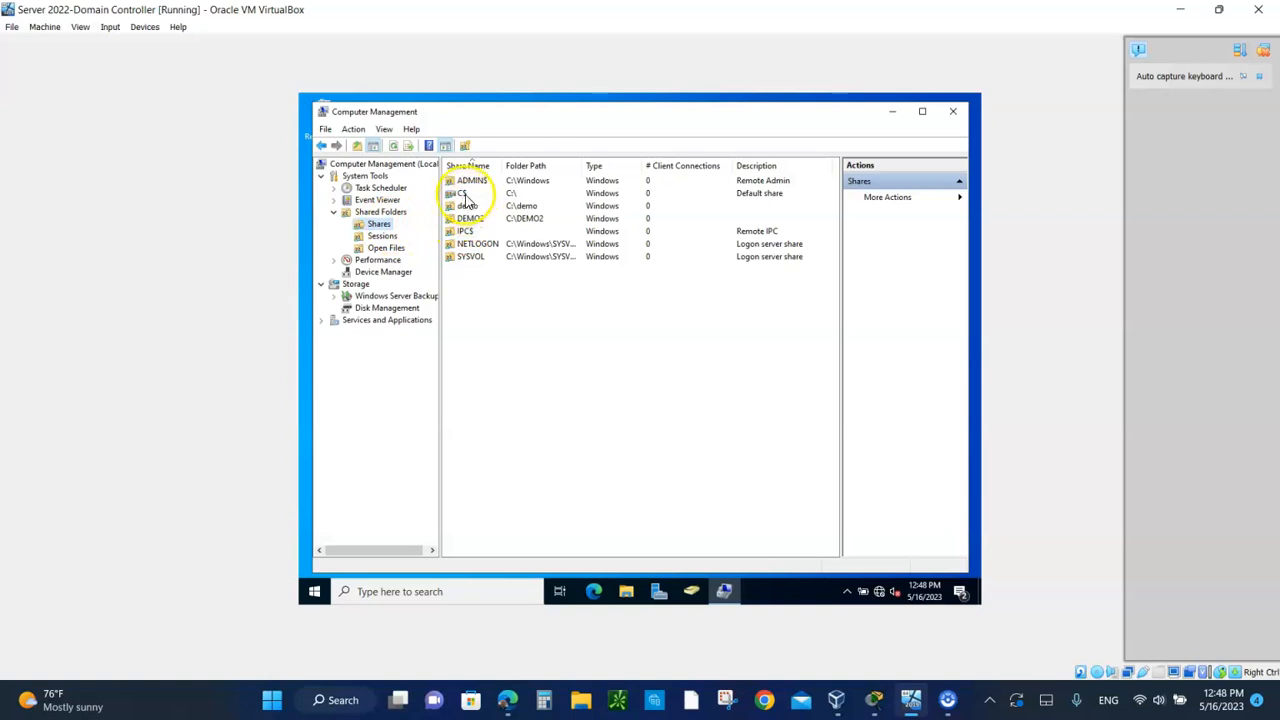
Start a new share and choose the DEMO3 folder on Local Disk (C:) as its folder path.
right_click(490, 317)
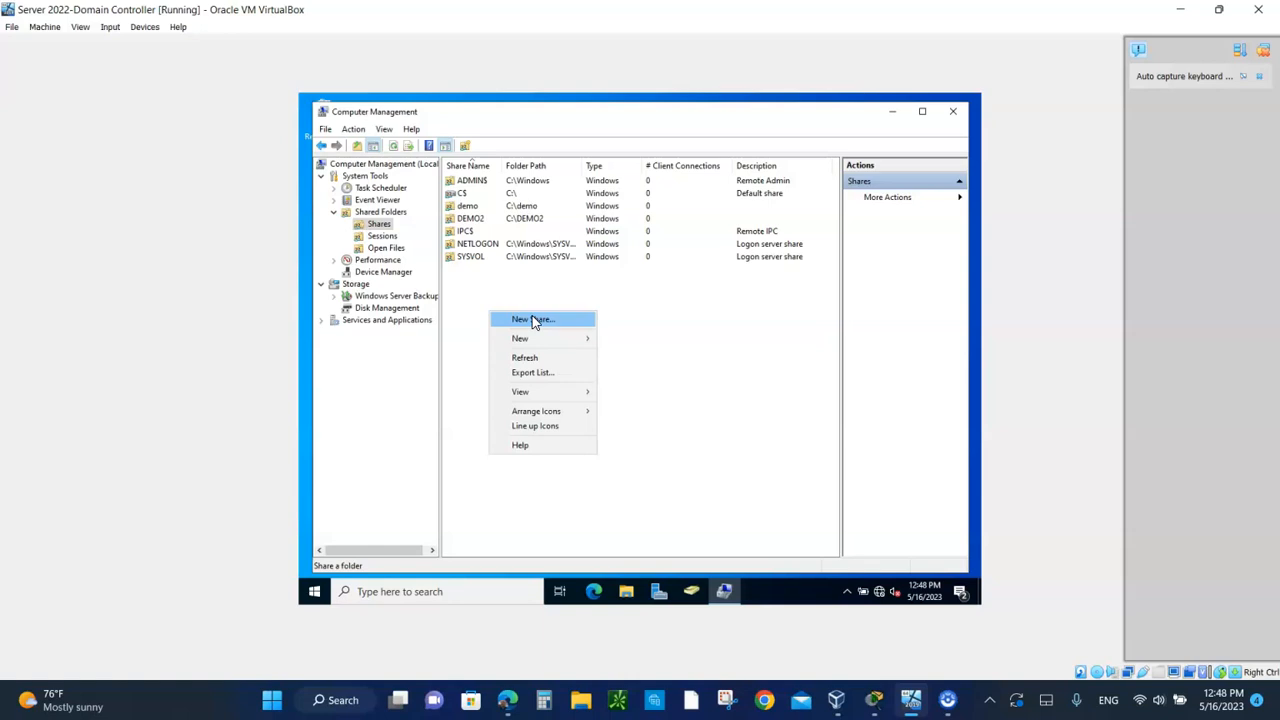
left_click(533, 320)
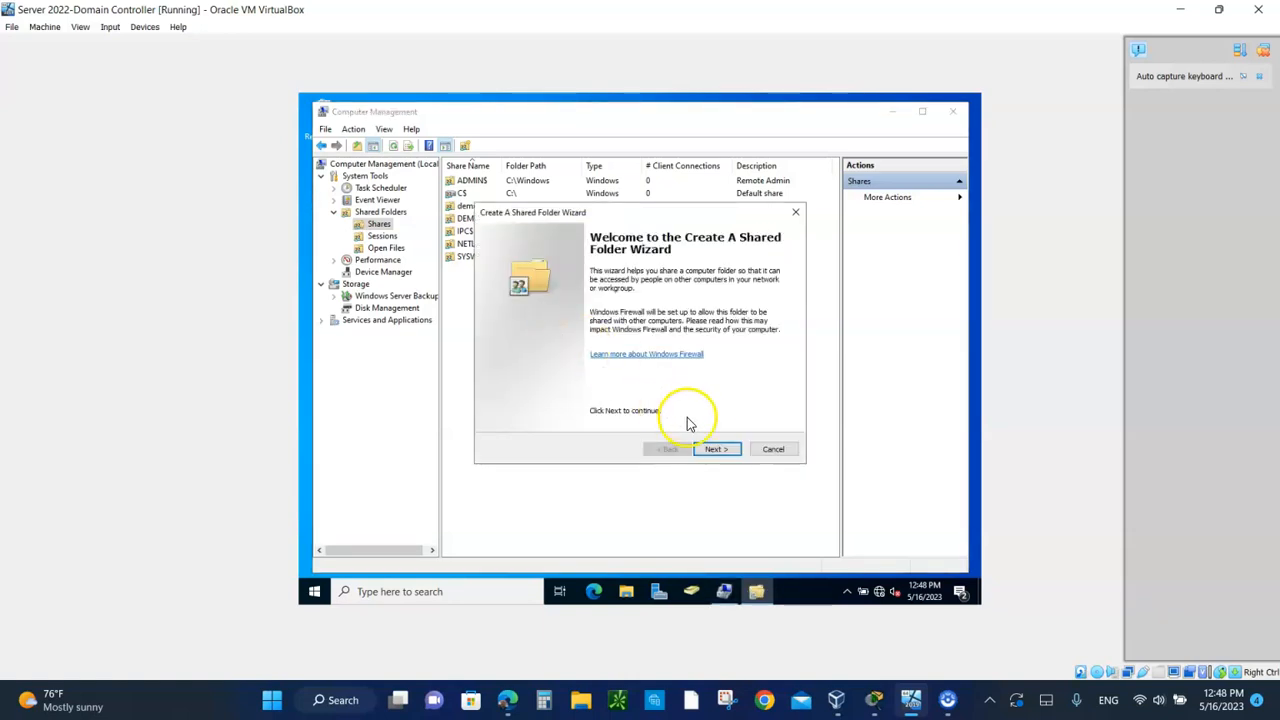
left_click(716, 450)
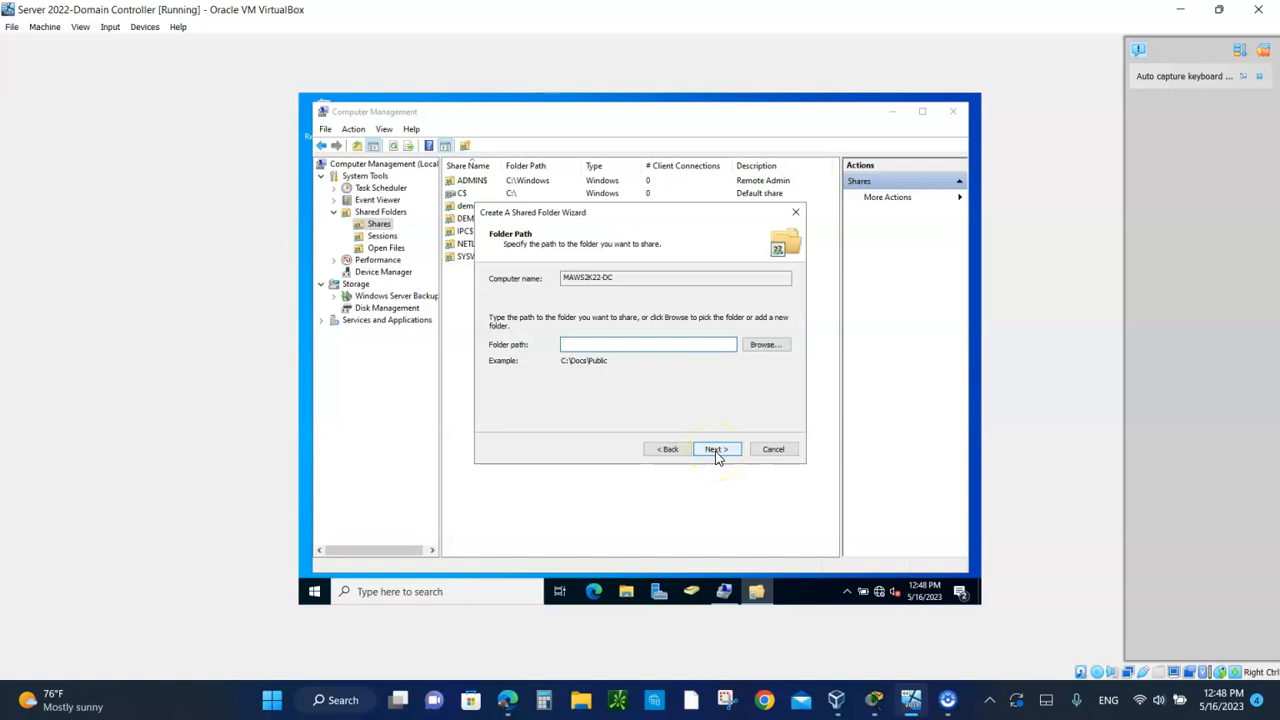
left_click(785, 345)
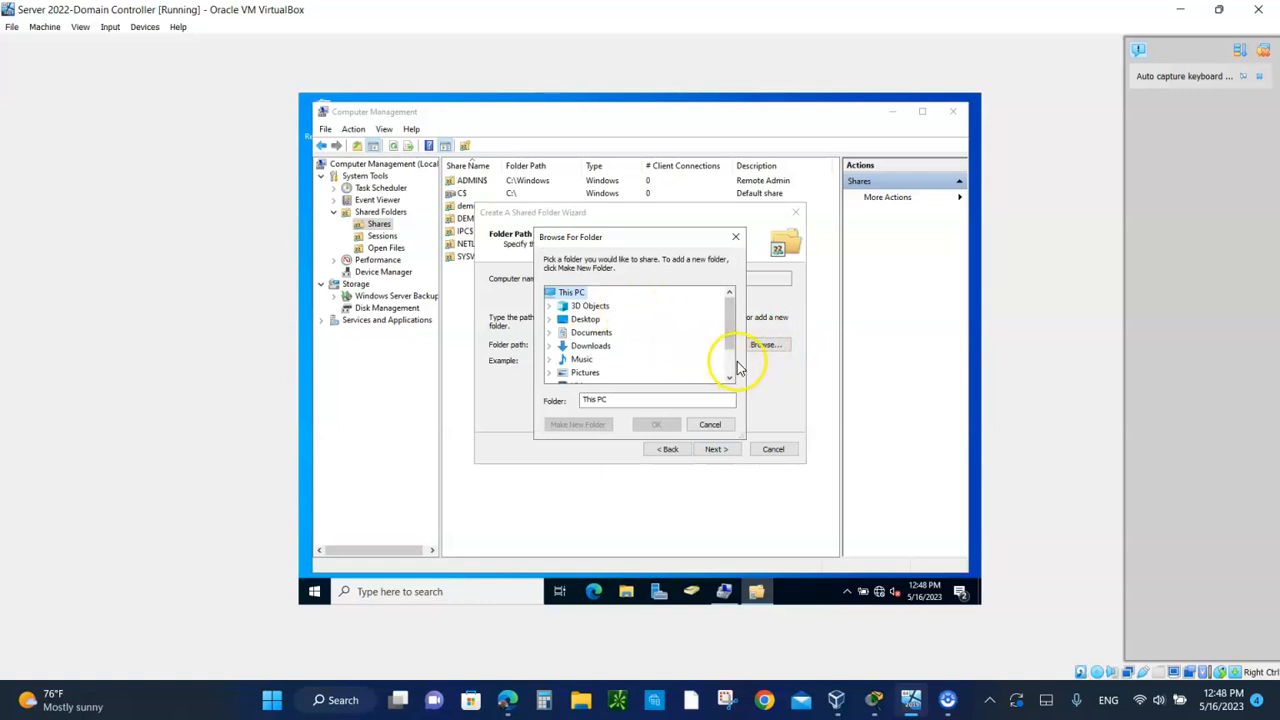
scroll(728, 355, "down", 1)
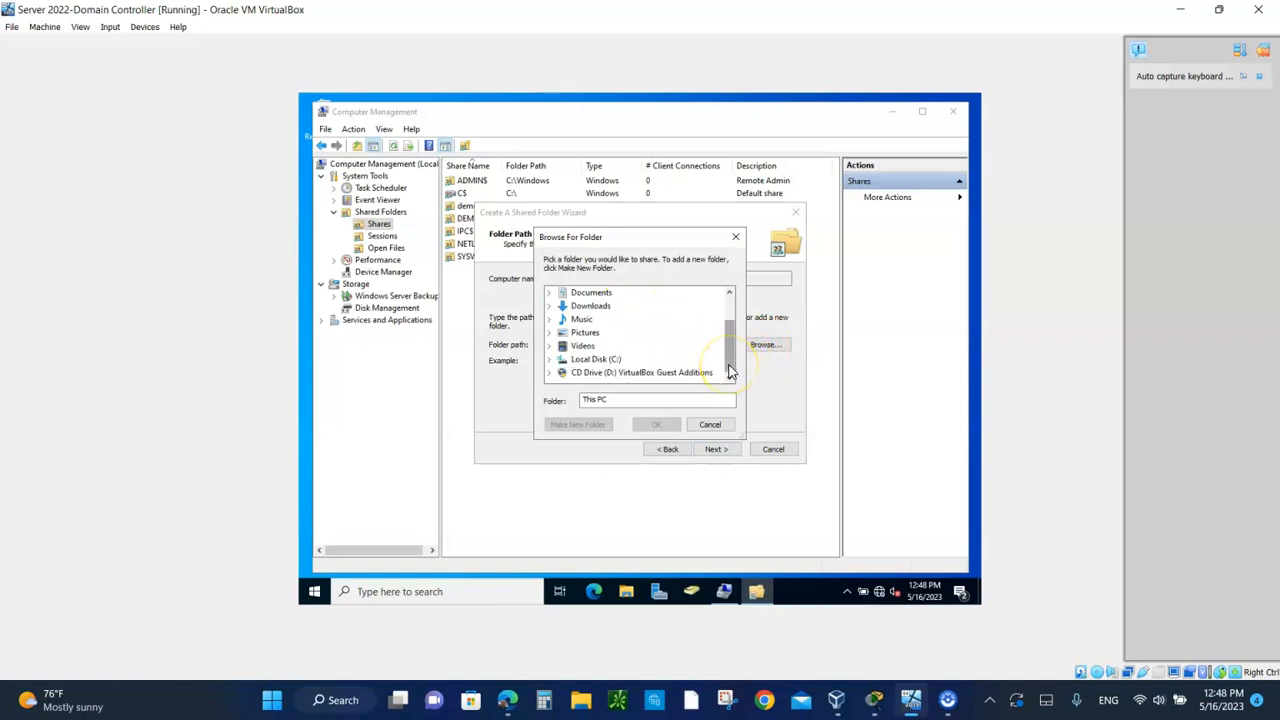
double_click(597, 360)
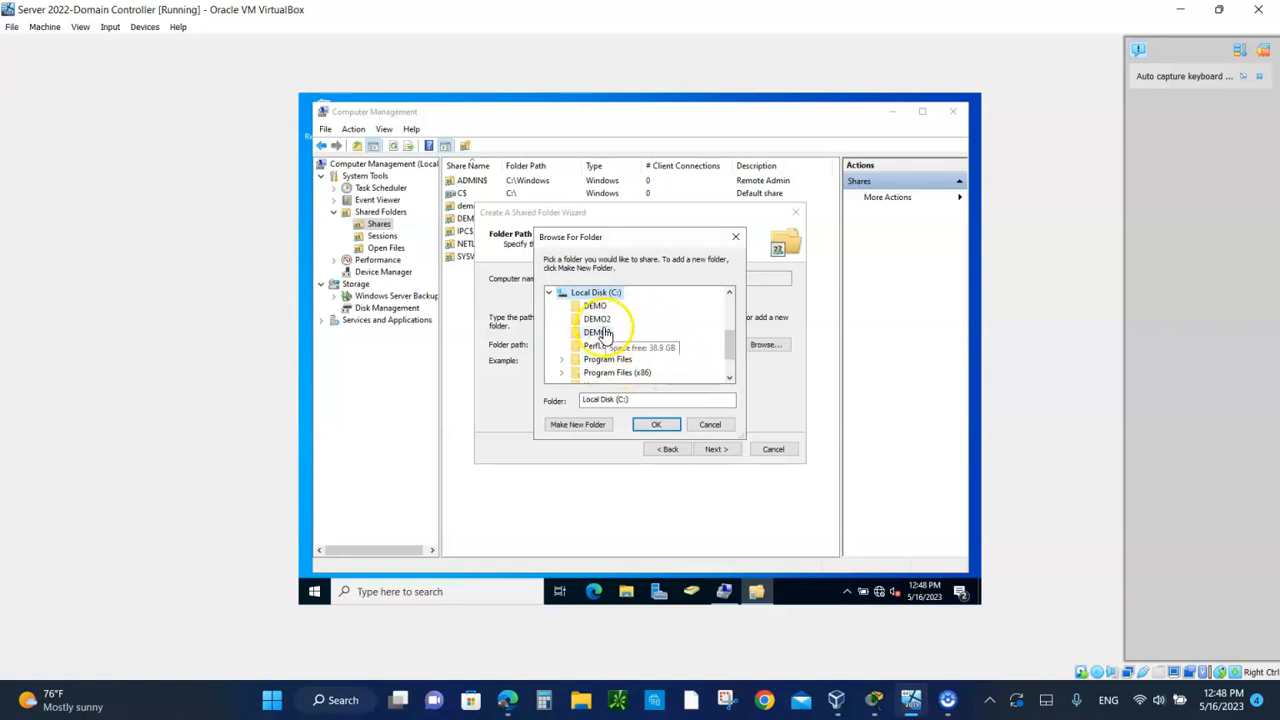
left_click(593, 334)
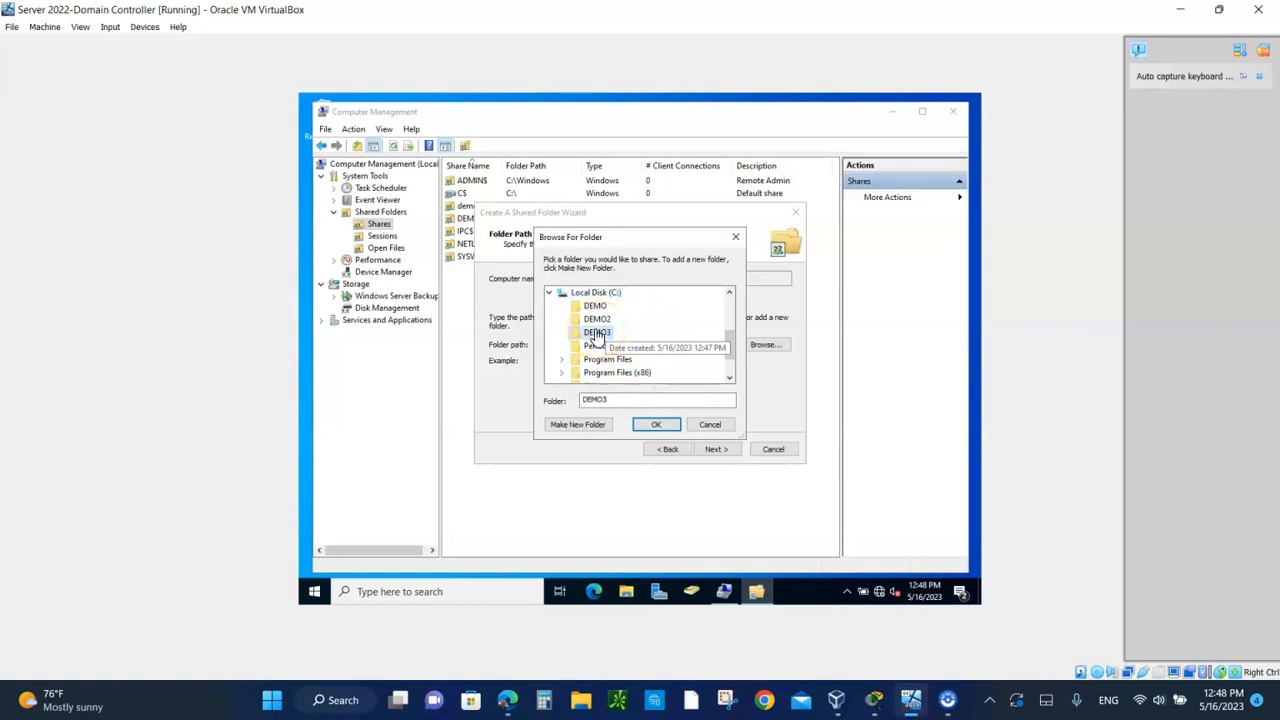
left_click(656, 424)
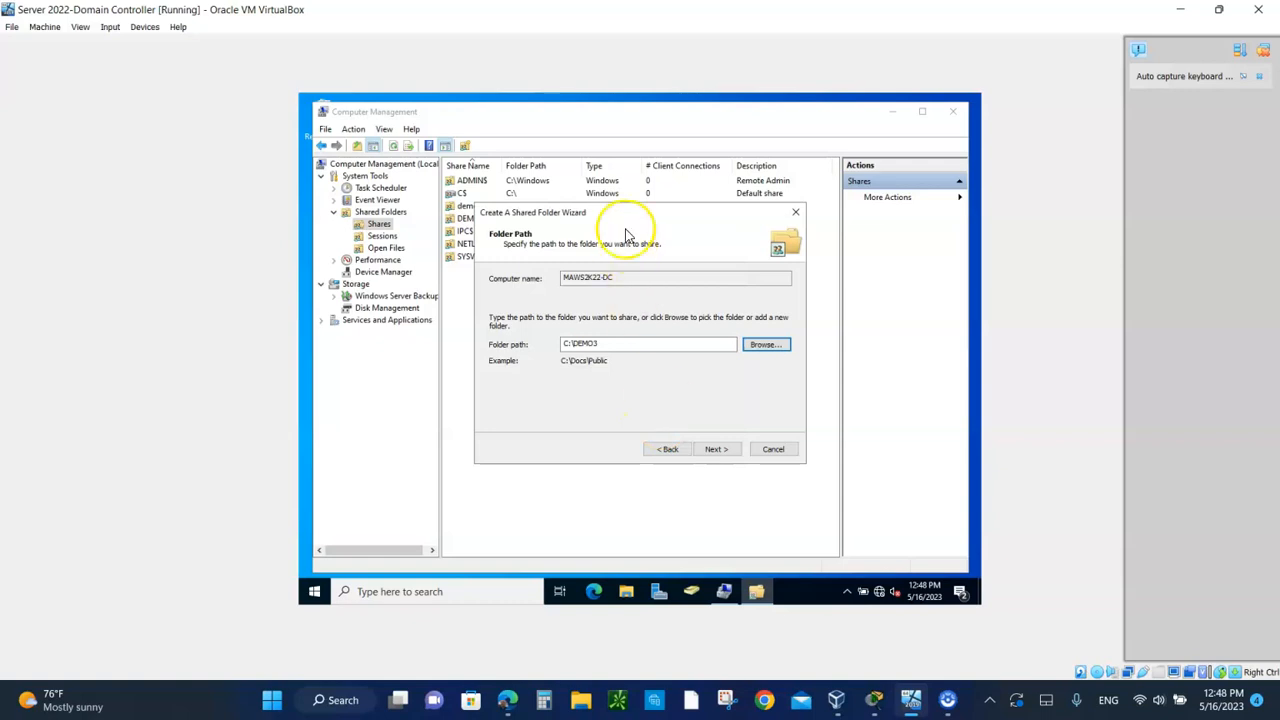
left_click_drag(622, 215, 745, 223)
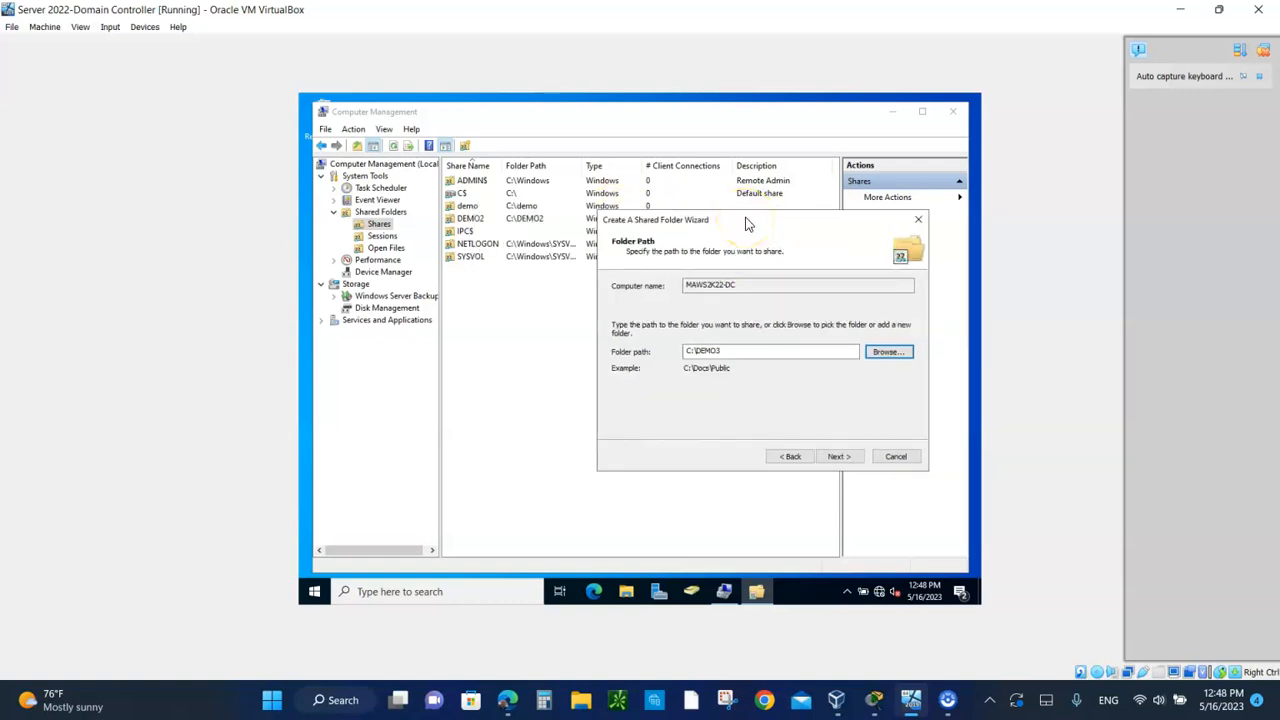
left_click(736, 350)
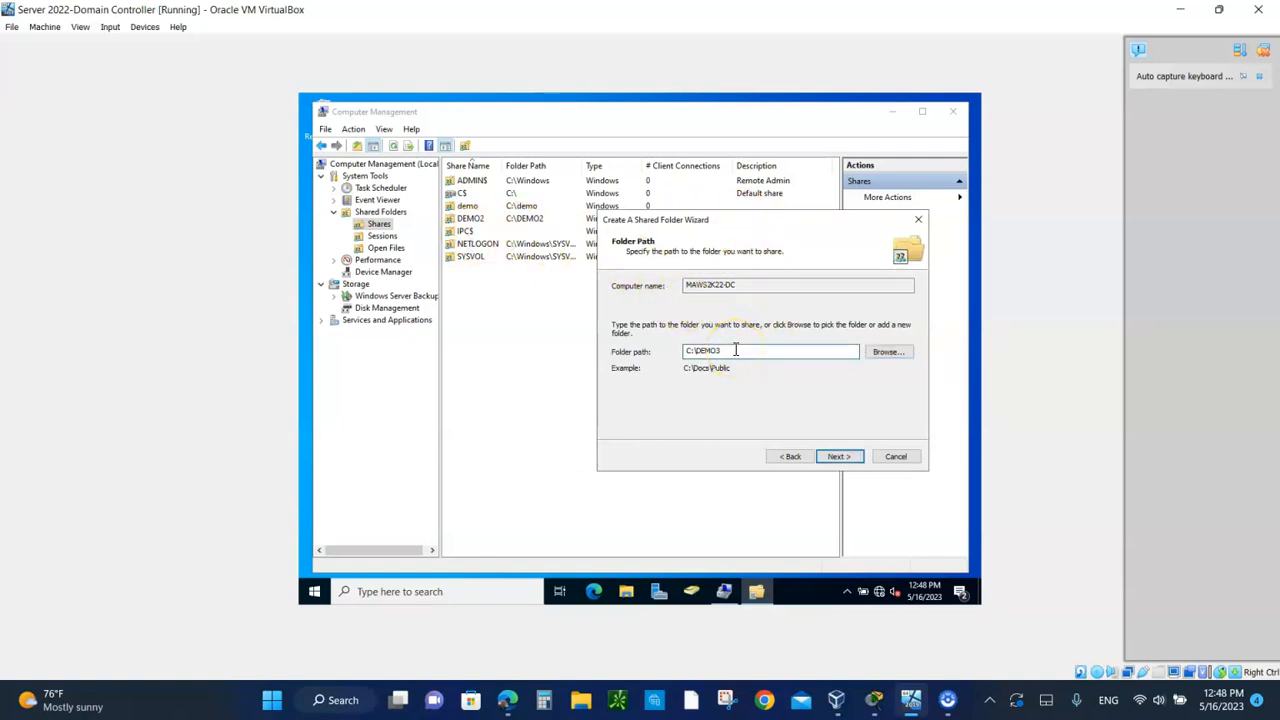
type("$")
key("BackSpace")
Accept the folder path C:\DEMO3 and the share name DEMO3, and continue to the shared folder permissions.
left_click(840, 458)
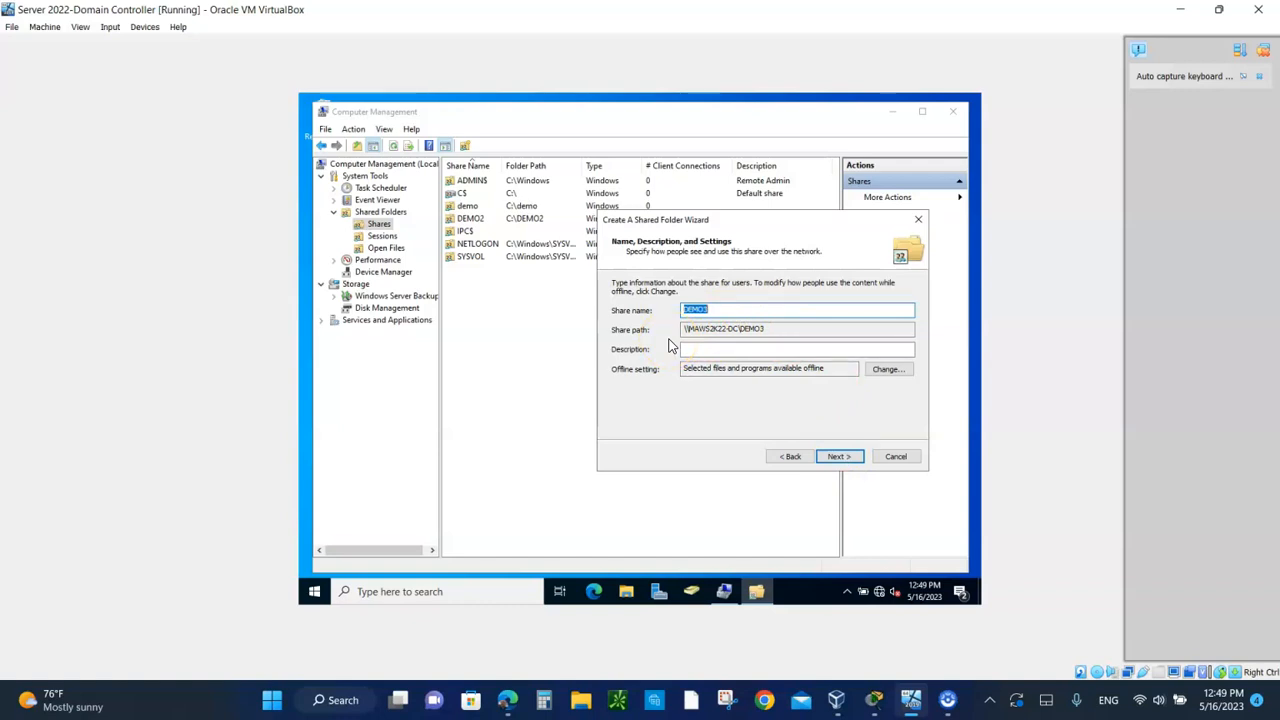
left_click(836, 456)
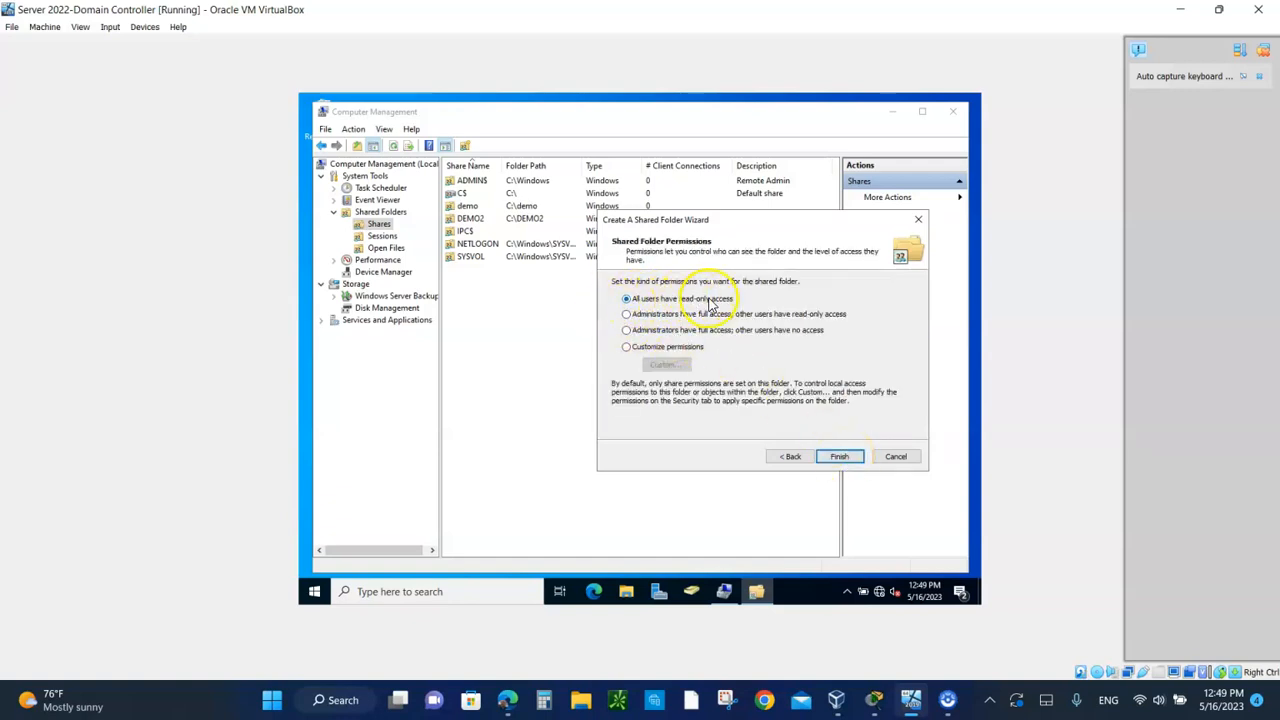
Choose customized permissions for the DEMO3 share and allow Everyone Full Control in its share permissions.
left_click(626, 349)
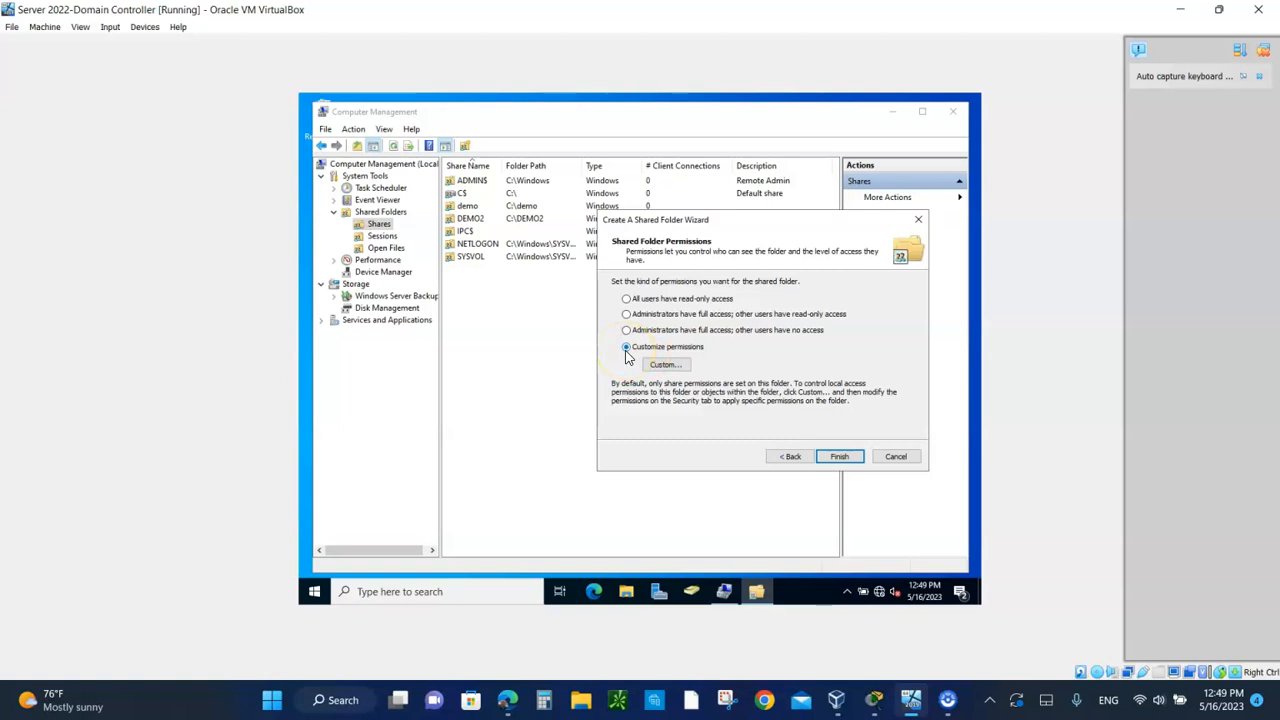
left_click(836, 460)
left_click(665, 364)
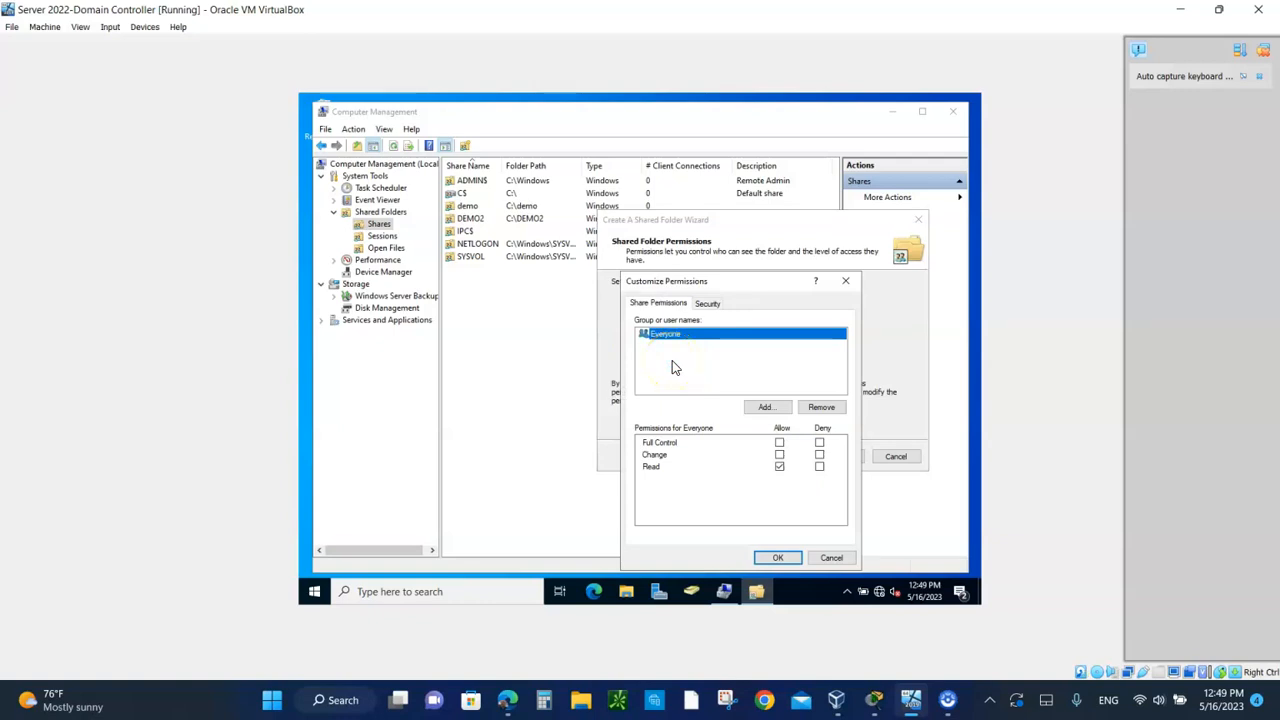
left_click(780, 442)
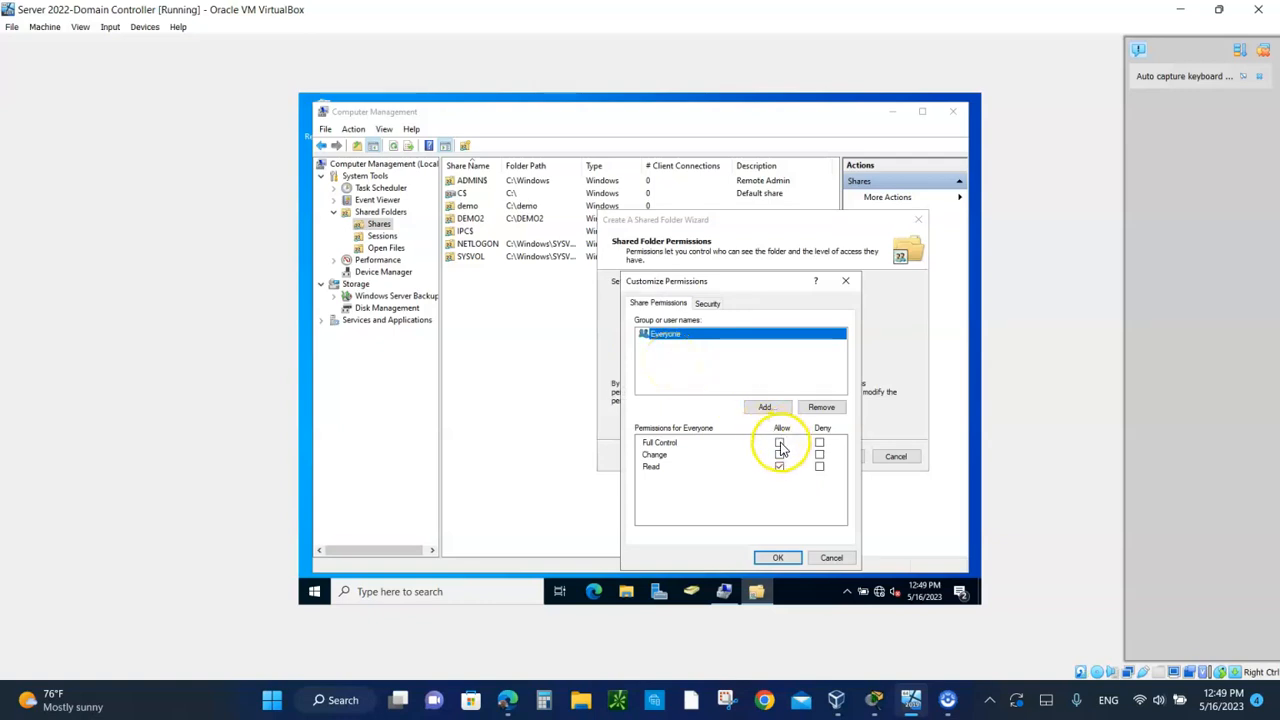
left_click(780, 444)
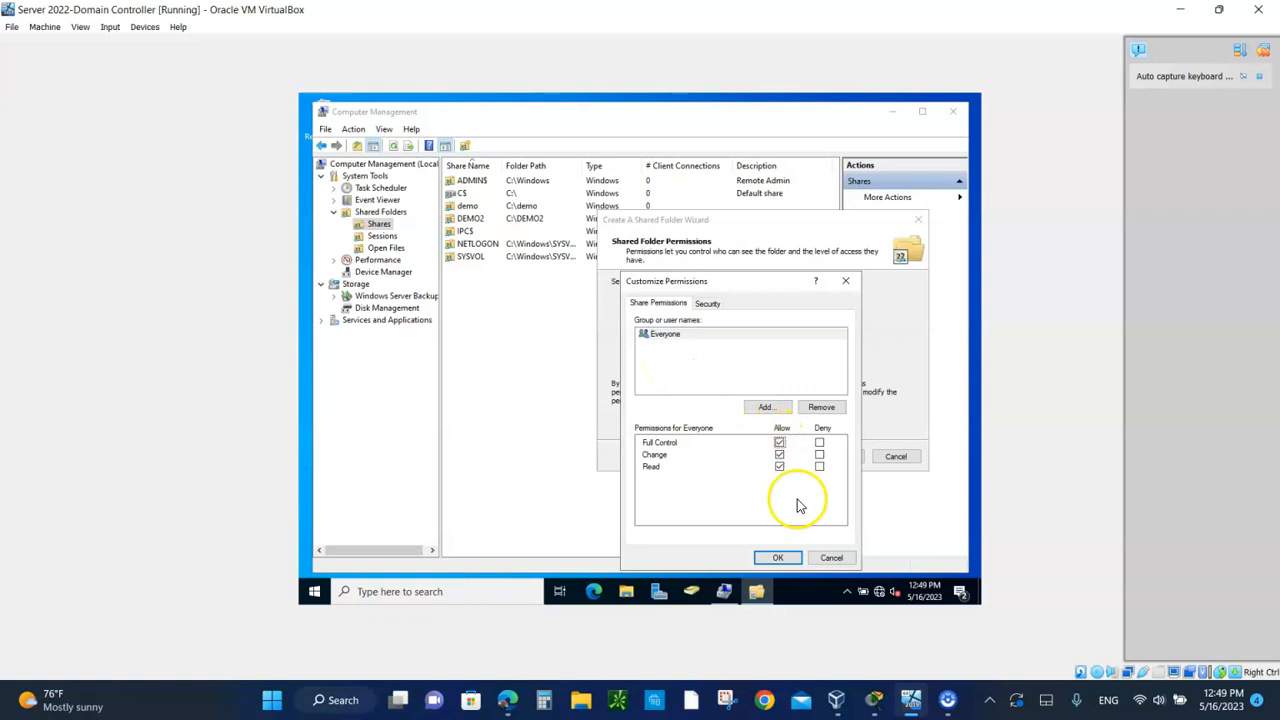
left_click(777, 557)
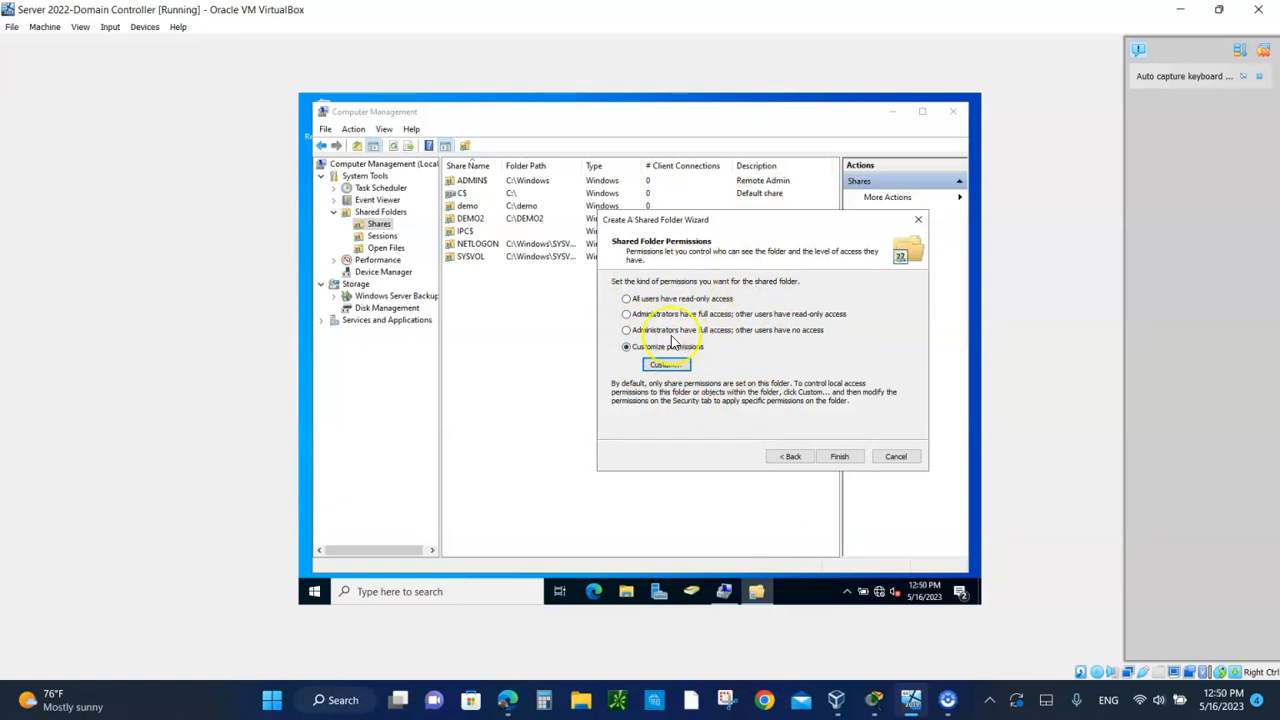
Finish the Create A Shared Folder Wizard for DEMO3 and close Computer Management.
left_click(837, 458)
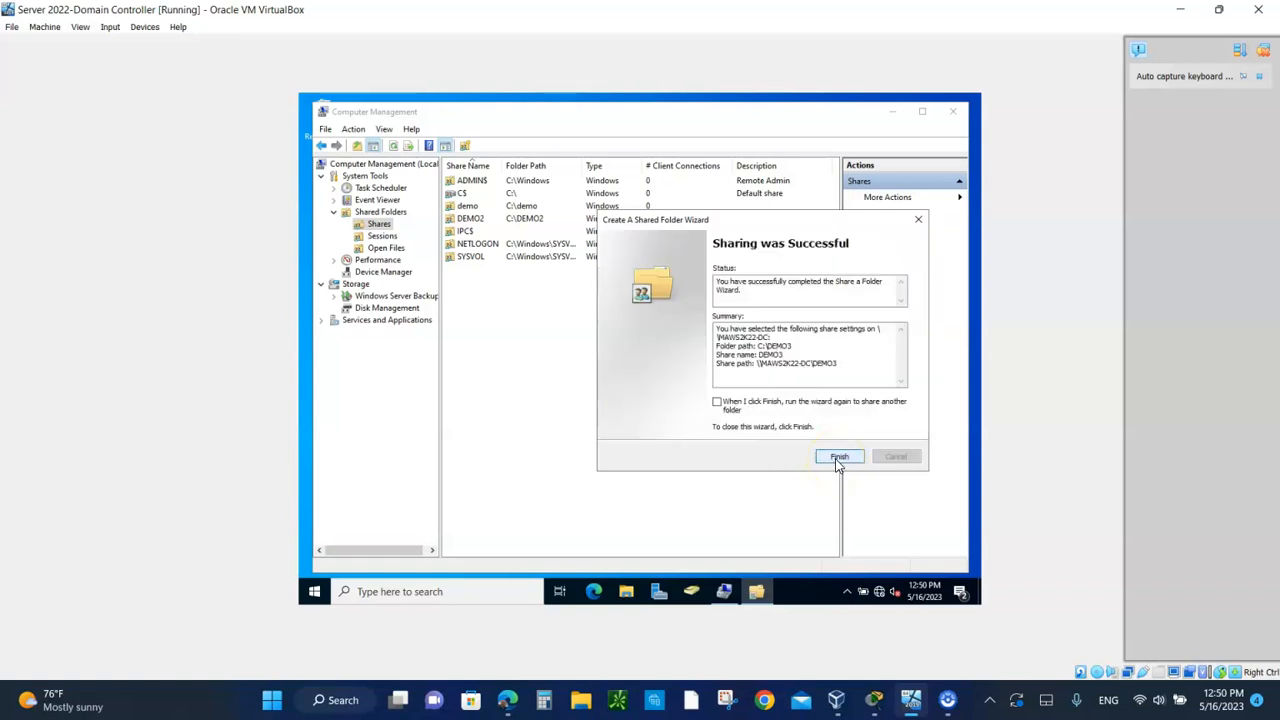
left_click_drag(806, 221, 645, 207)
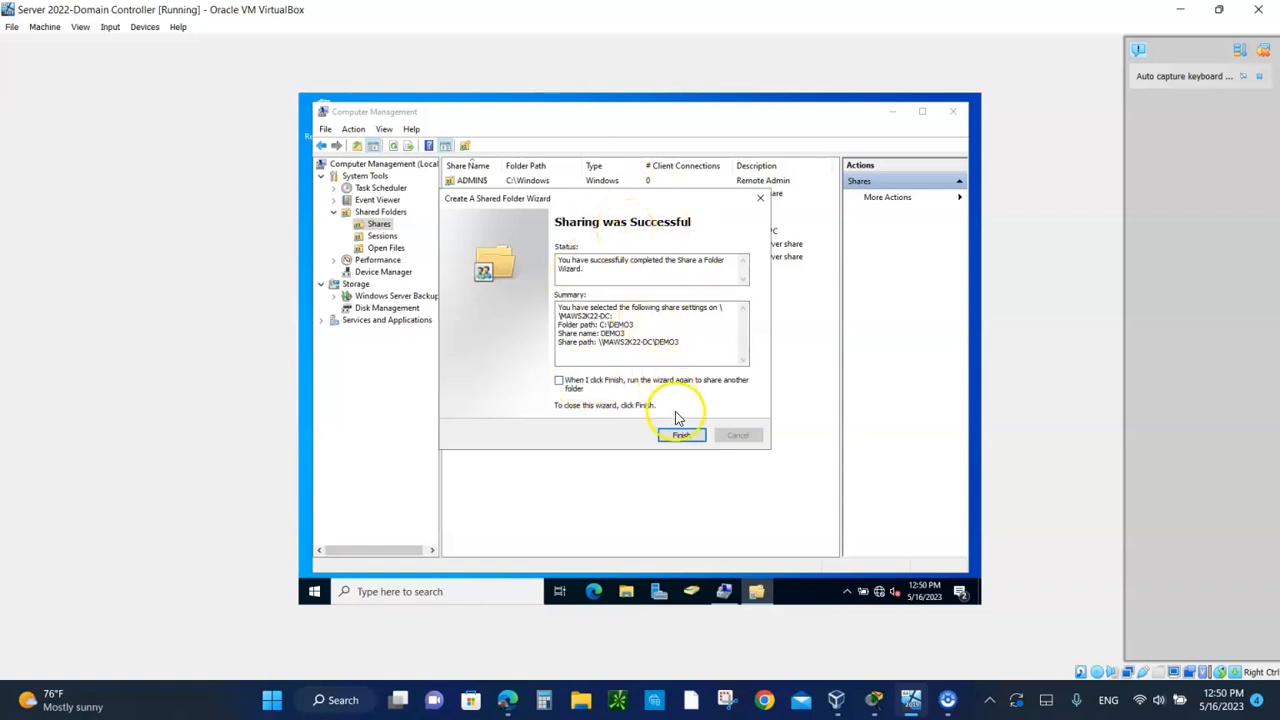
left_click(681, 437)
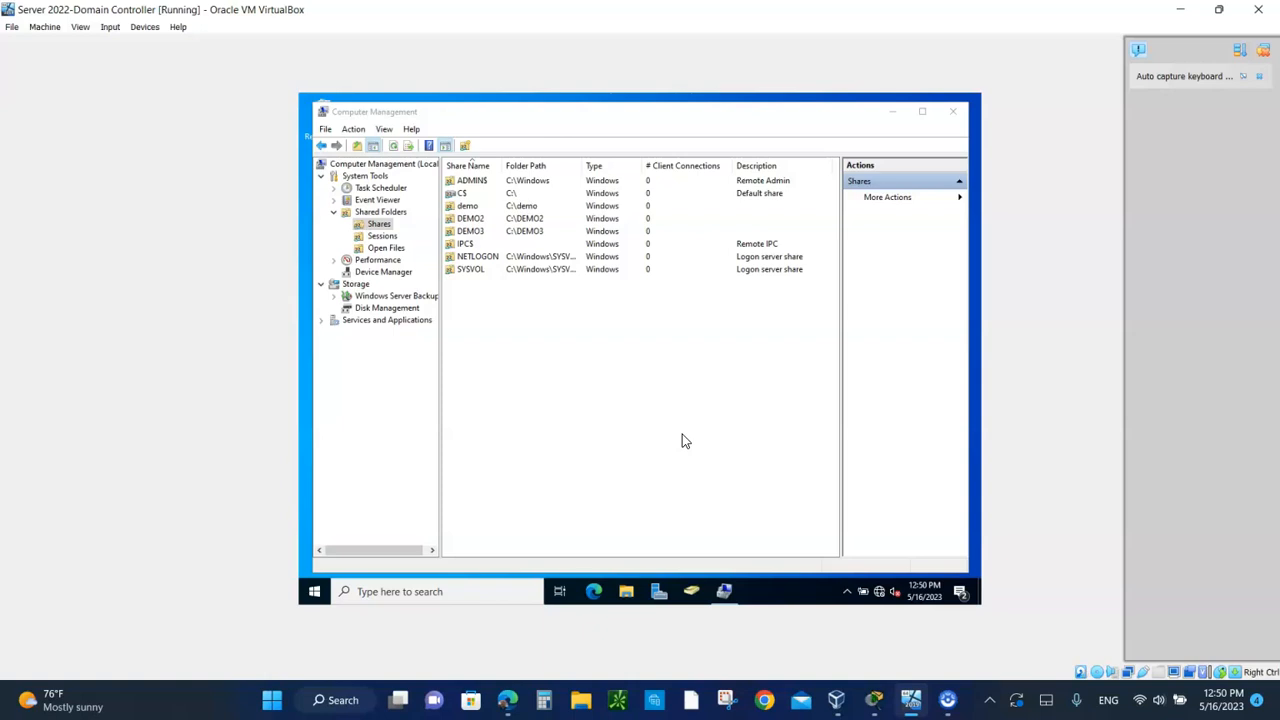
left_click(955, 113)
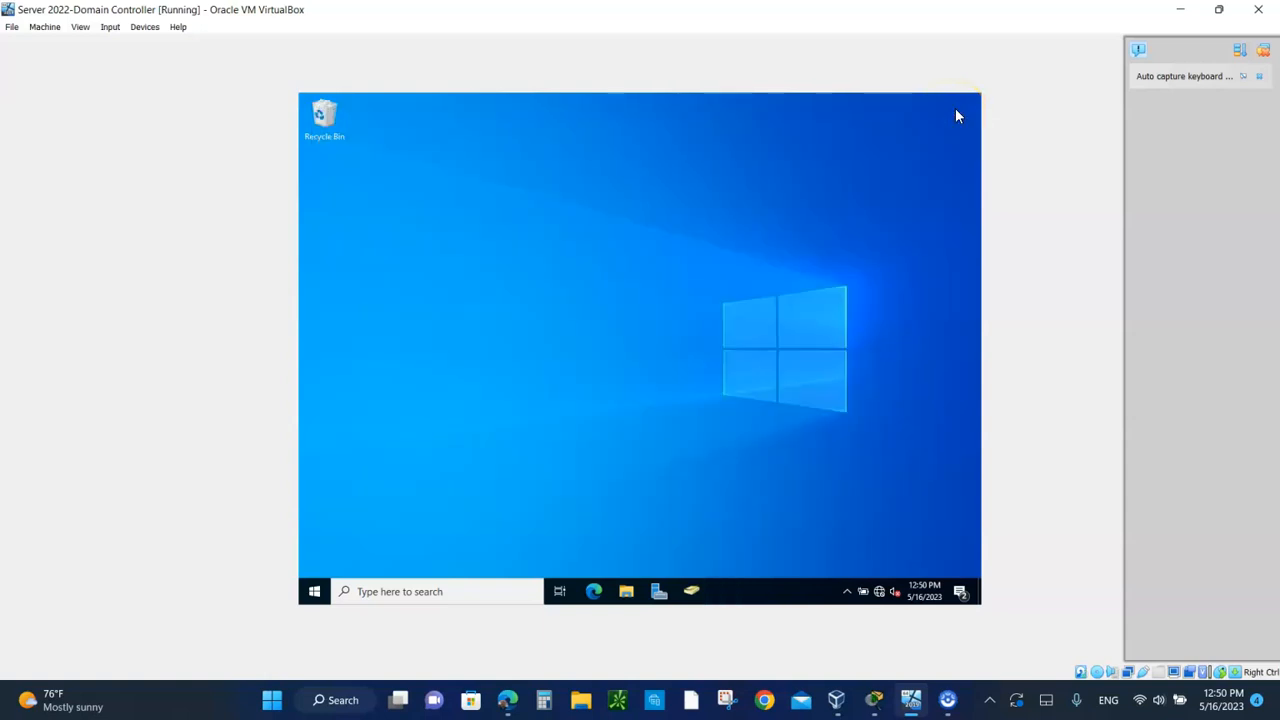
Shut down the Windows Server 2022 domain controller virtual machine from within Windows.
left_click(765, 267)
left_click(677, 321)
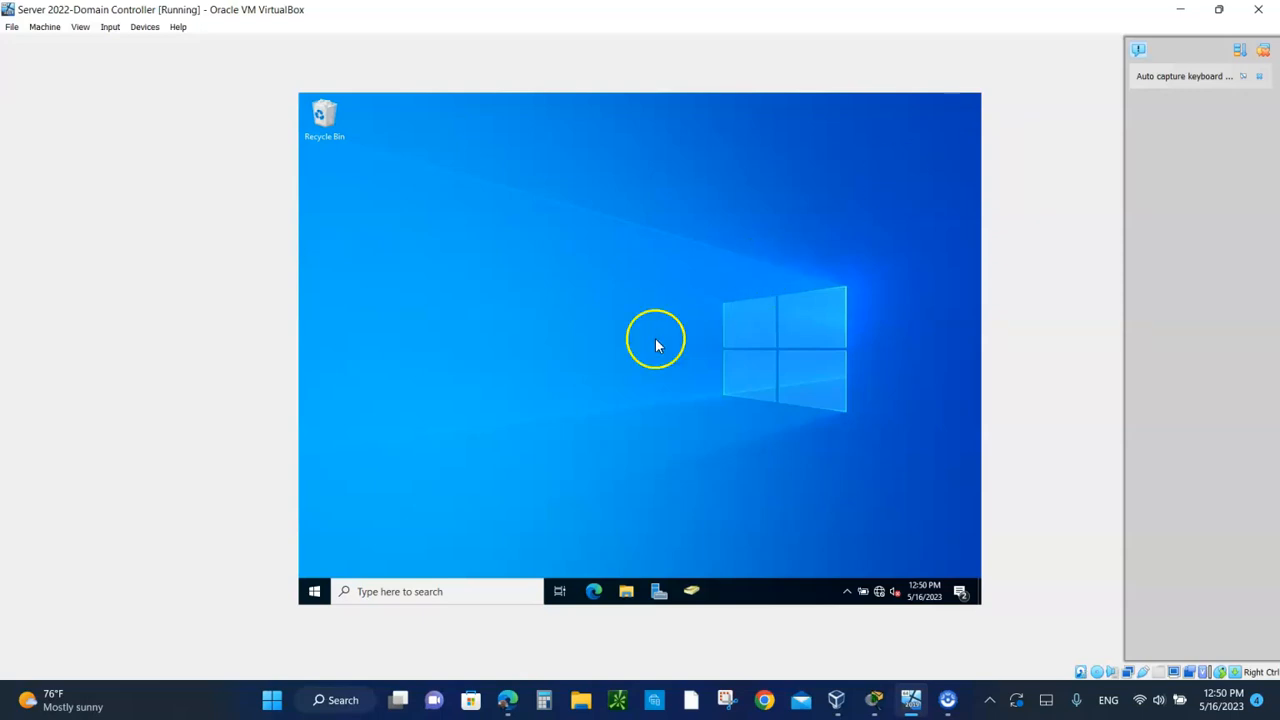
left_click(317, 591)
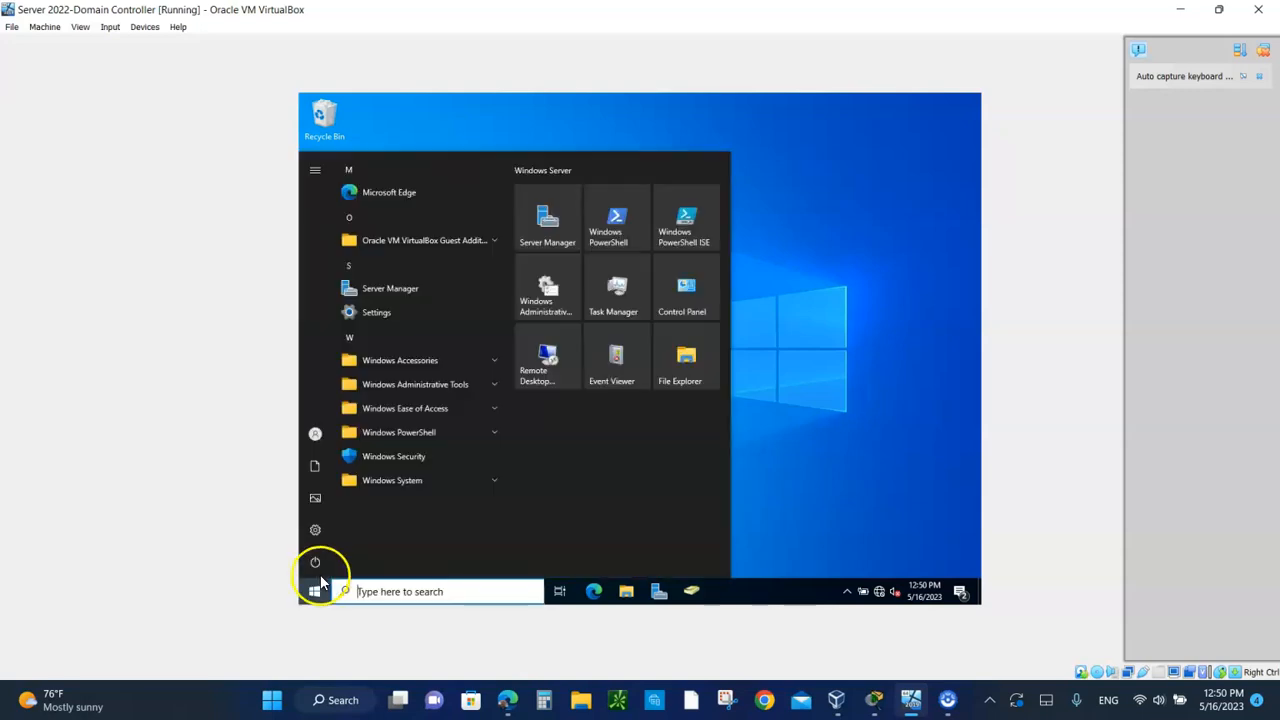
left_click(316, 562)
left_click(345, 509)
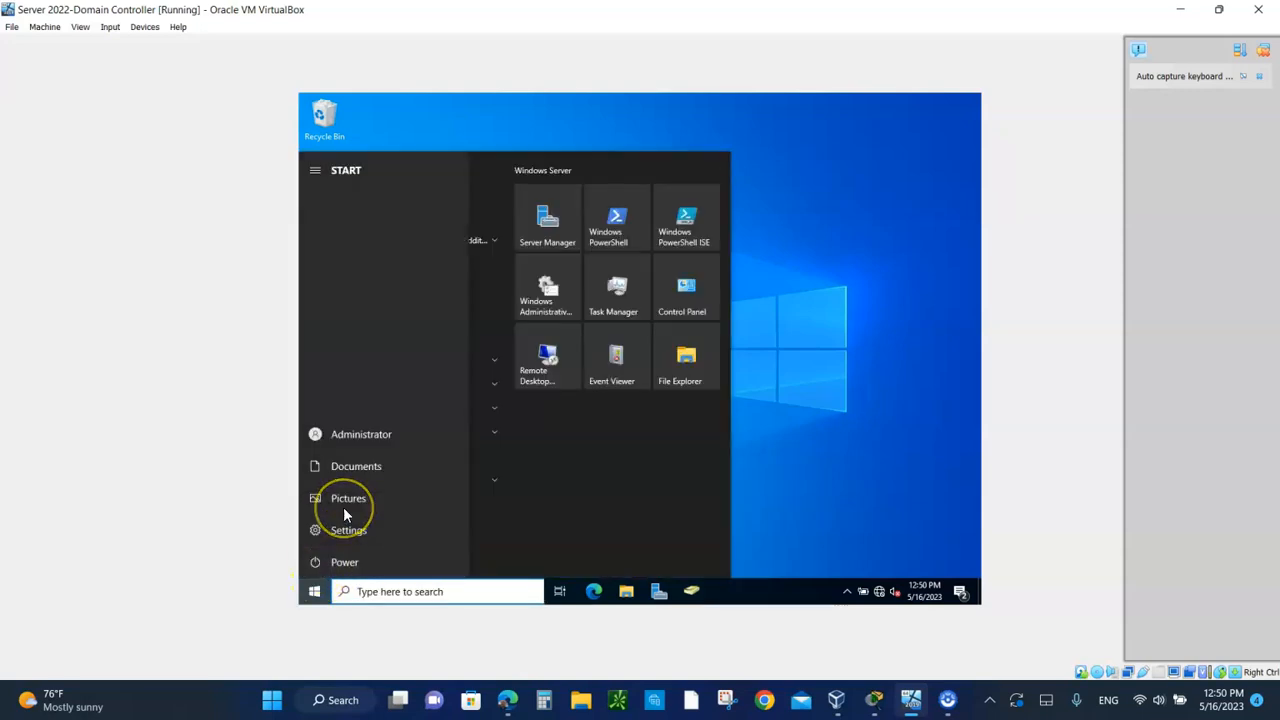
left_click(485, 524)
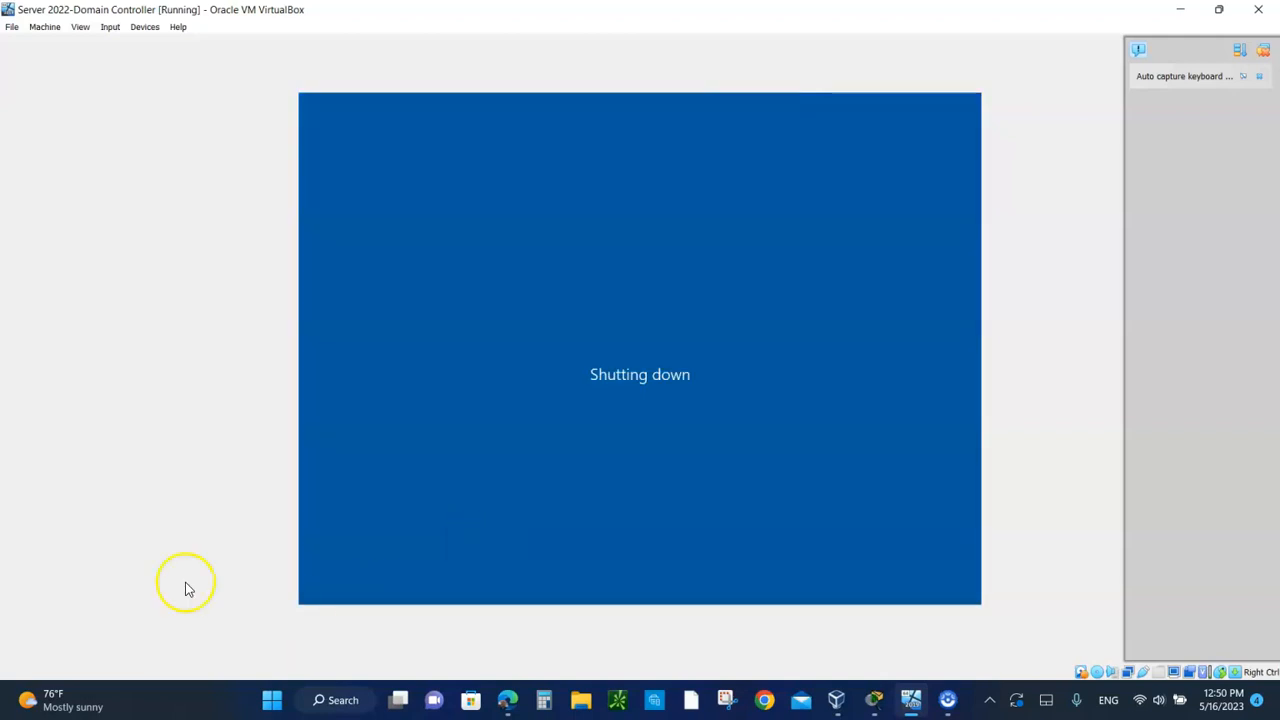